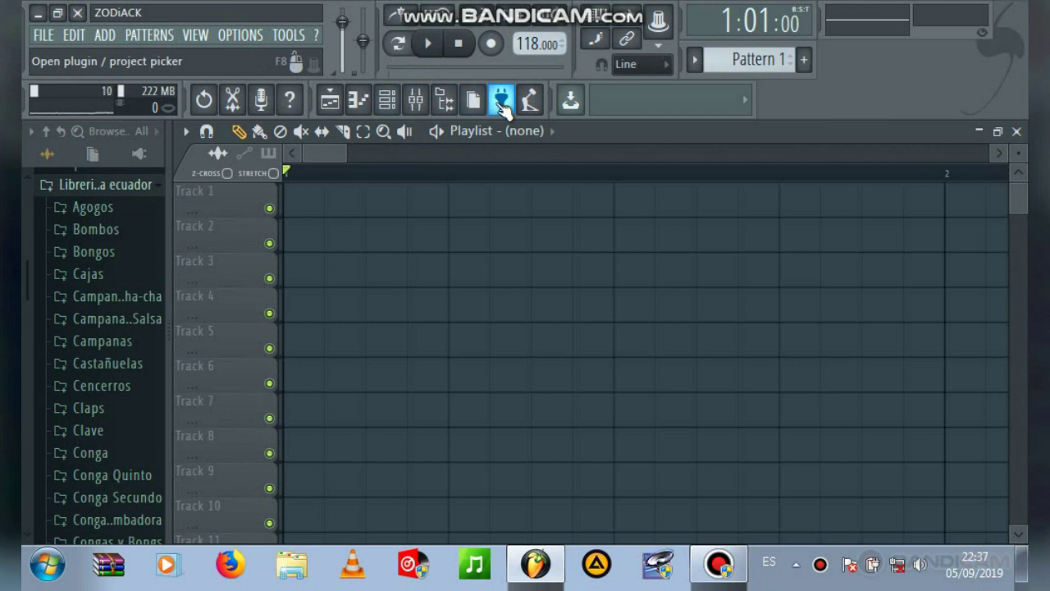
Step: Show the Channel rack and audition the CONGA A sample from its channel settings
{"action": "left_click", "coordinate": [387, 100]}
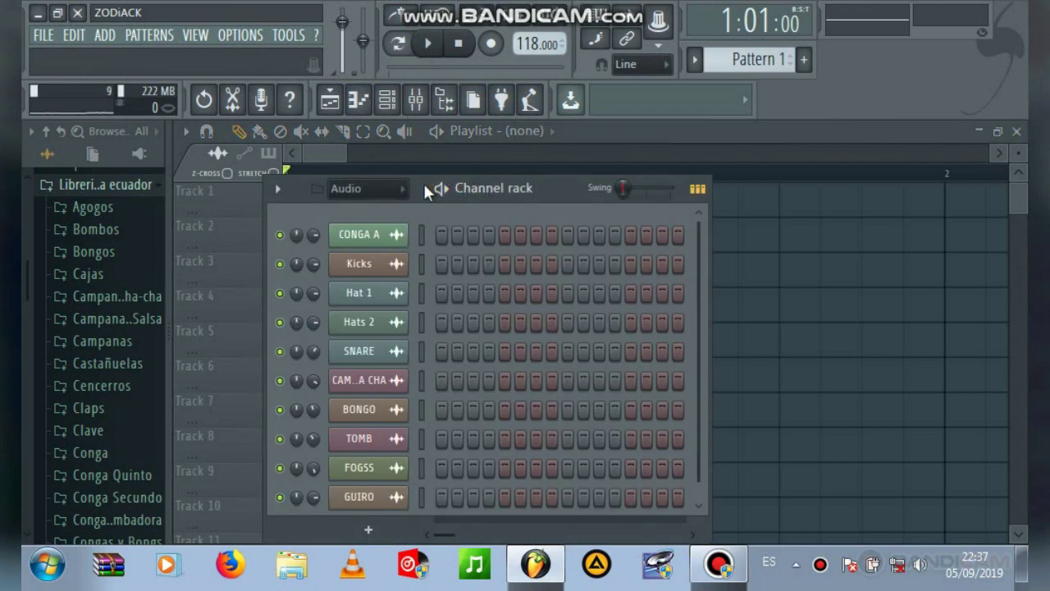
{"action": "left_click_drag", "start_coordinate": [423, 181], "coordinate": [433, 174]}
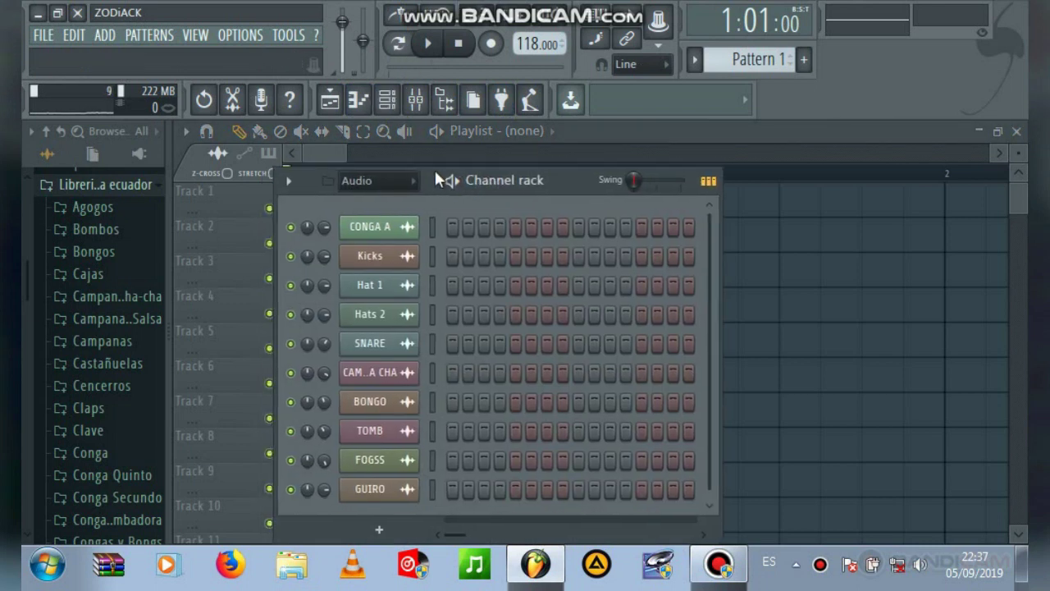
{"action": "left_click", "coordinate": [386, 228]}
{"action": "left_click", "coordinate": [415, 499]}
{"action": "left_click", "coordinate": [415, 498]}
{"action": "left_click", "coordinate": [414, 498]}
{"action": "left_click", "coordinate": [414, 498]}
{"action": "left_click", "coordinate": [414, 498]}
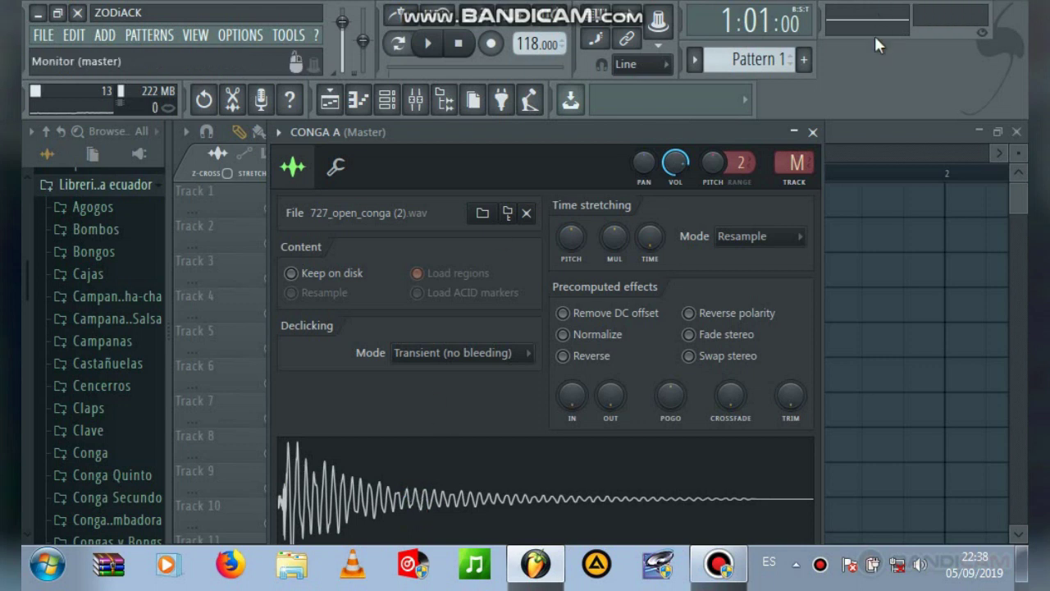
{"action": "left_click", "coordinate": [814, 133]}
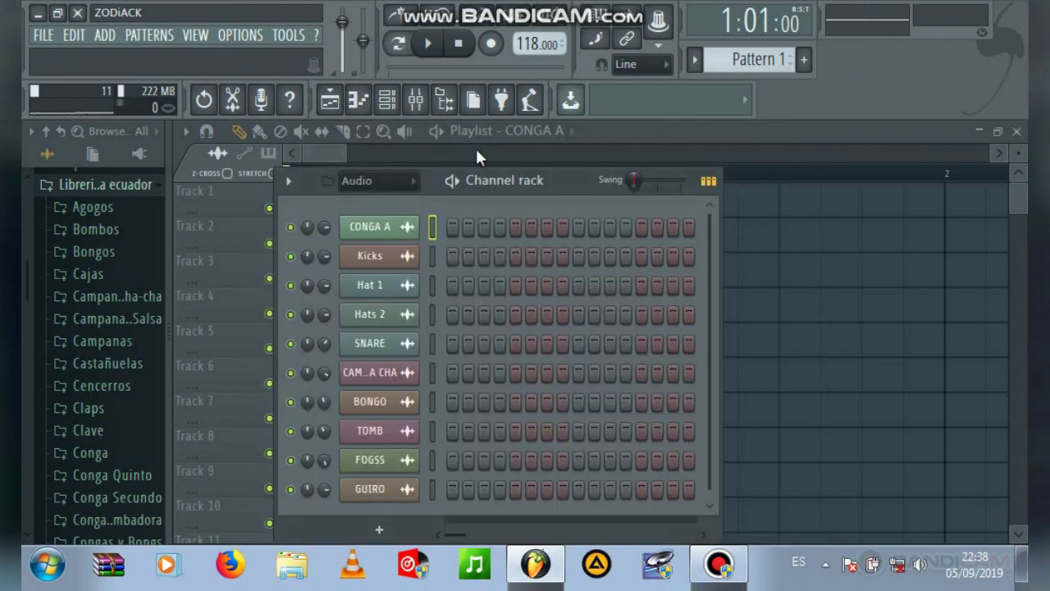
Step: Audition the Kicks sample from its channel settings
{"action": "left_click", "coordinate": [382, 255]}
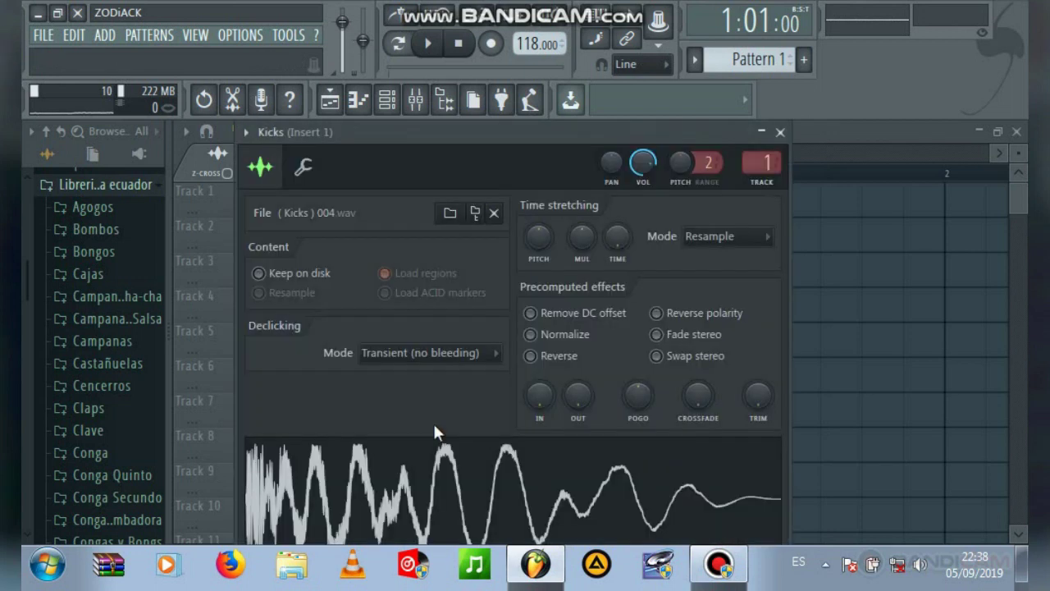
{"action": "left_click", "coordinate": [414, 484]}
{"action": "left_click", "coordinate": [414, 484]}
{"action": "left_click", "coordinate": [780, 132]}
Step: Audition the Hat 1 and Hats 2 samples from their channel settings
{"action": "left_click", "coordinate": [376, 301]}
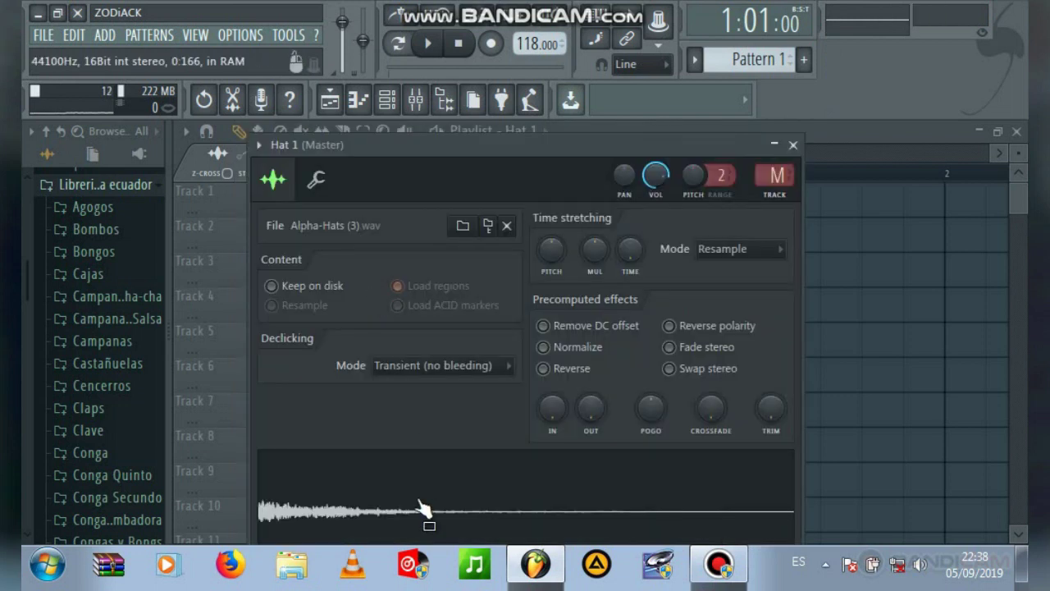
{"action": "left_click", "coordinate": [793, 145]}
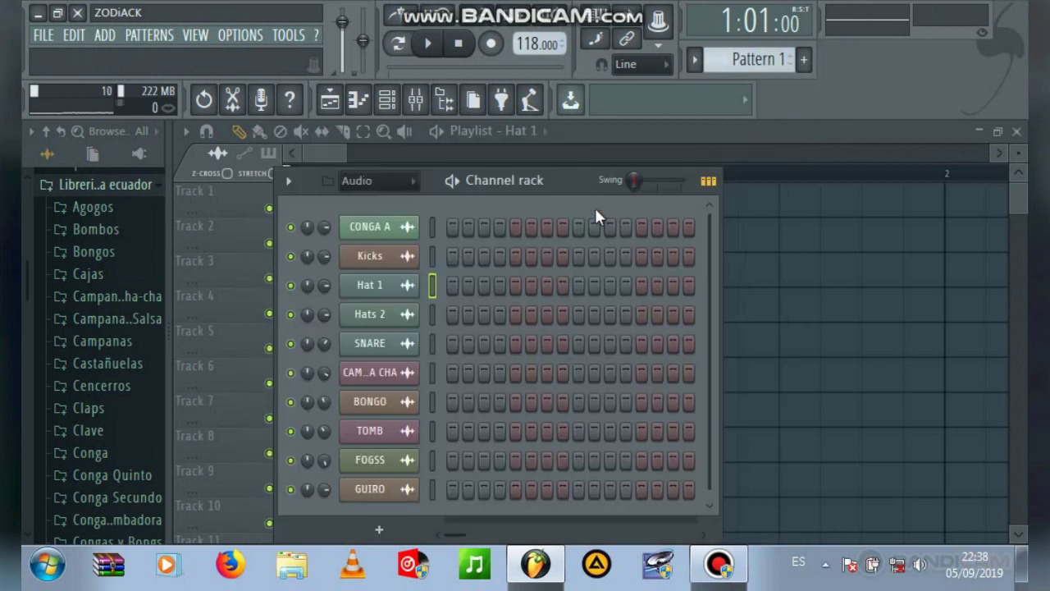
{"action": "left_click", "coordinate": [393, 314]}
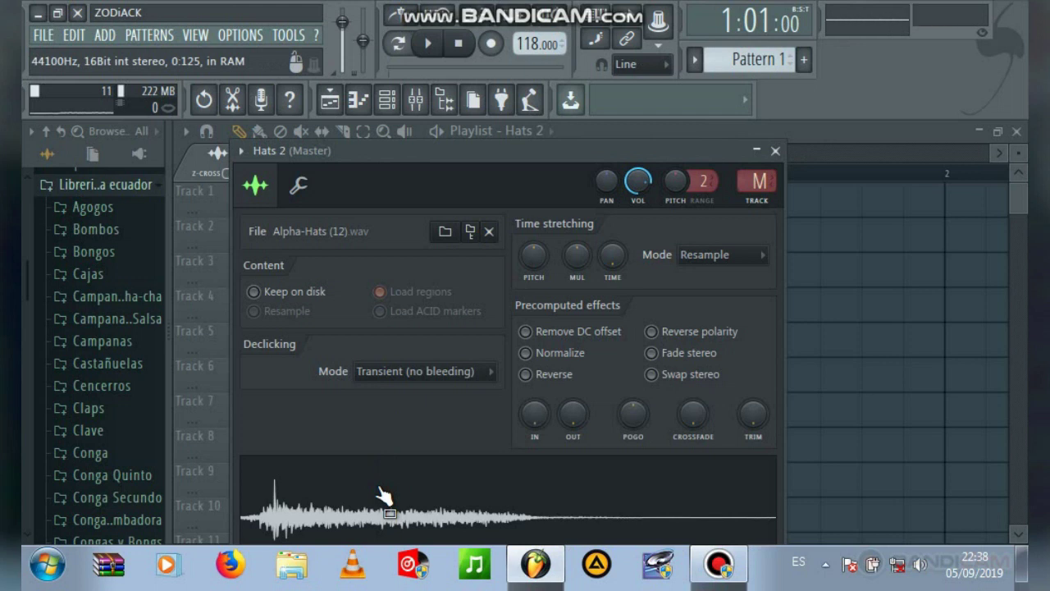
{"action": "left_click", "coordinate": [767, 149]}
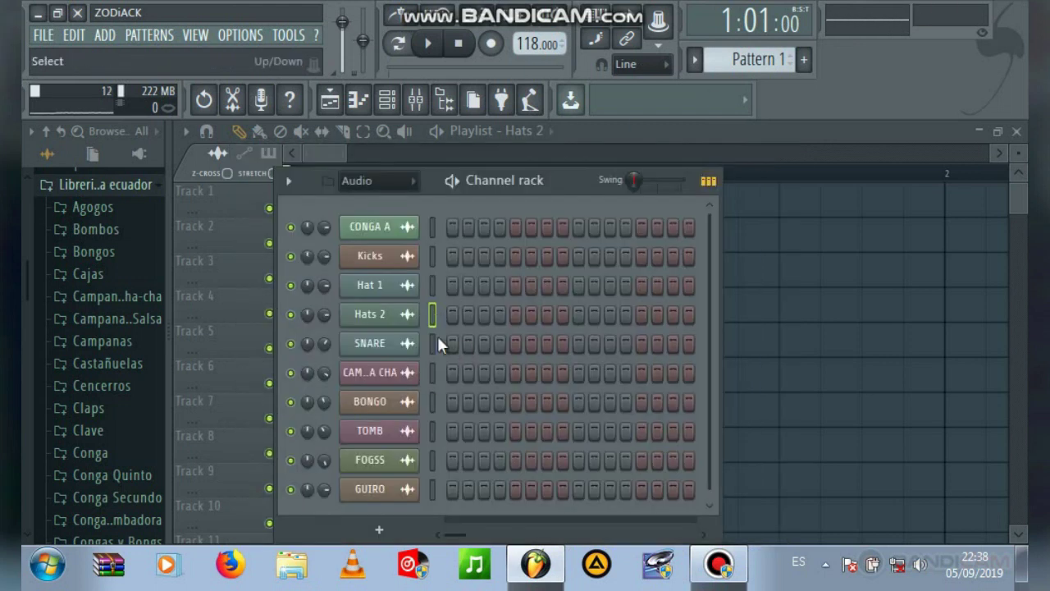
Step: Audition the SNARE sample several times from its channel settings
{"action": "left_click", "coordinate": [398, 345]}
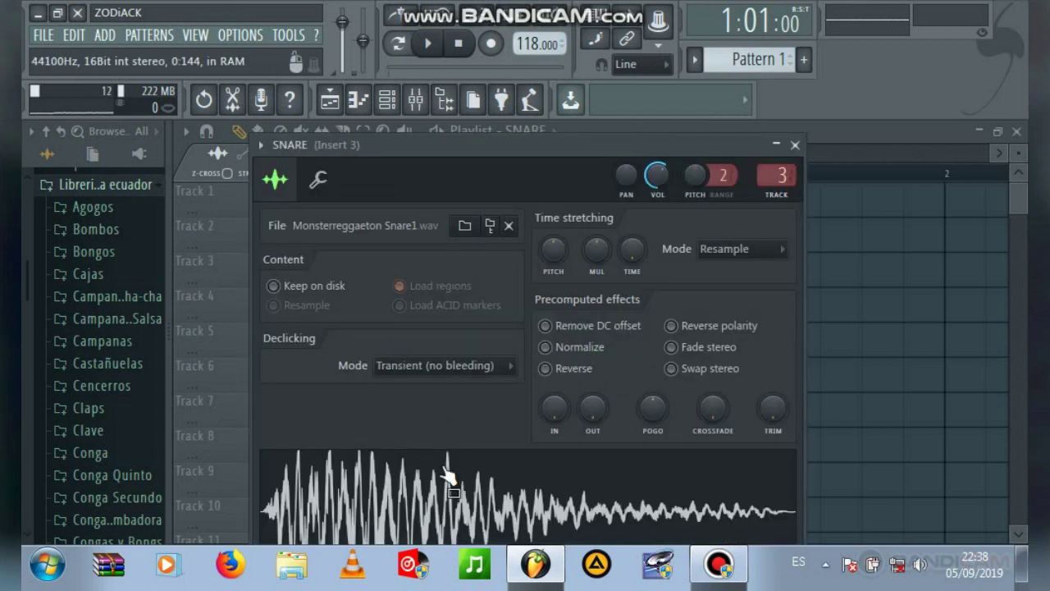
{"action": "left_click", "coordinate": [424, 502]}
{"action": "left_click", "coordinate": [542, 484]}
{"action": "left_click", "coordinate": [542, 484]}
{"action": "left_click", "coordinate": [542, 484]}
{"action": "left_click", "coordinate": [541, 484]}
{"action": "left_click", "coordinate": [542, 484]}
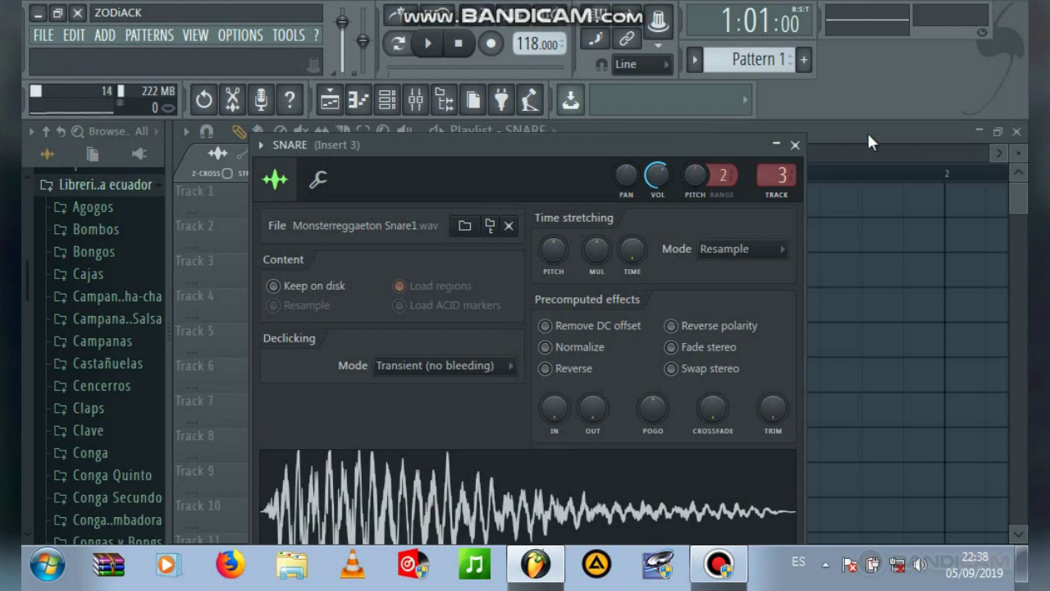
{"action": "left_click", "coordinate": [795, 144]}
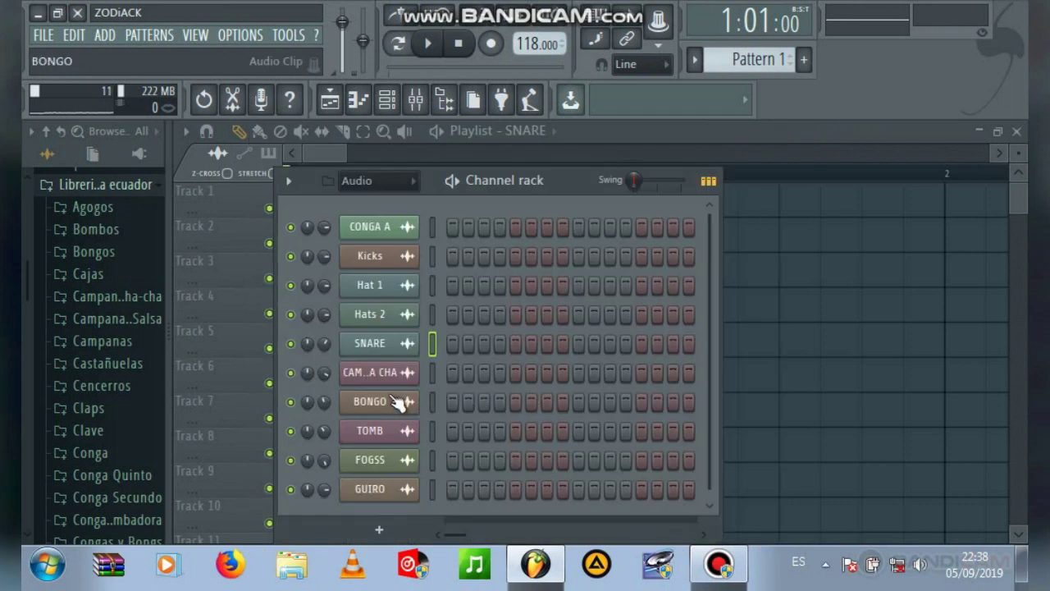
Step: Audition the CAM CHA CHA sample from its channel settings
{"action": "left_click", "coordinate": [392, 372]}
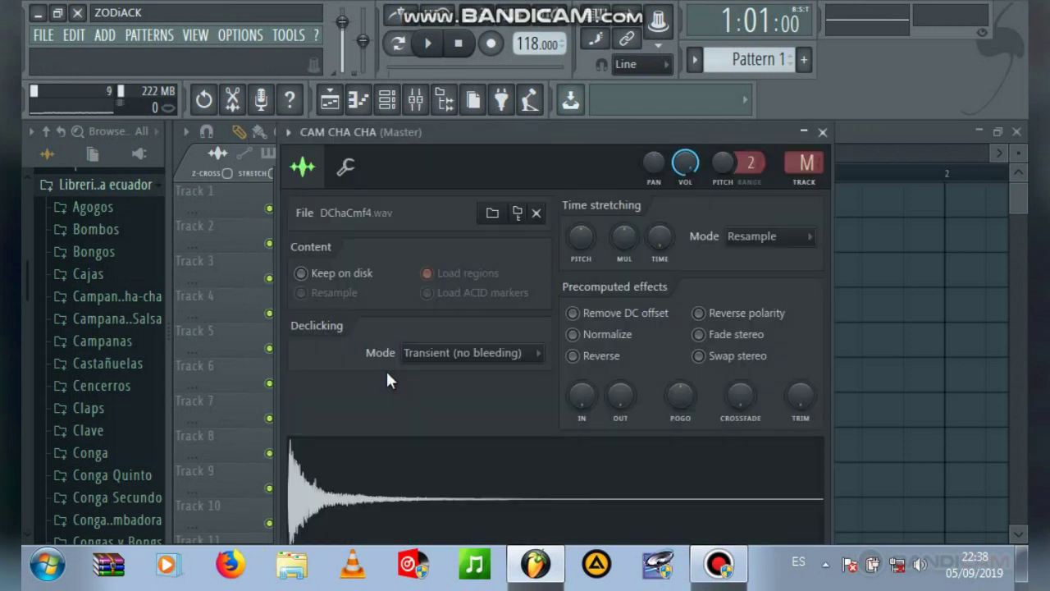
{"action": "left_click", "coordinate": [405, 472]}
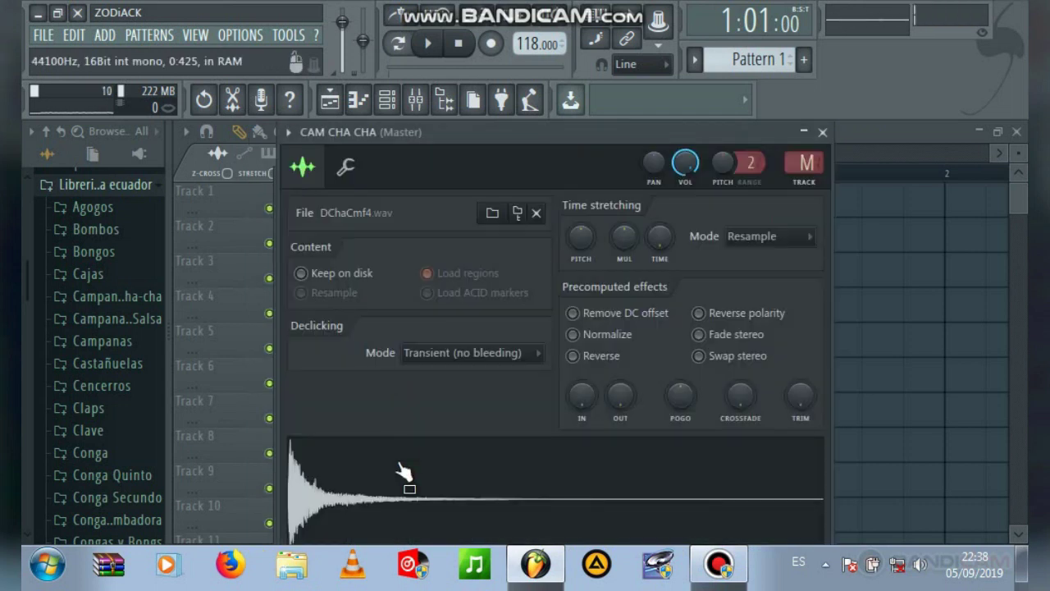
{"action": "left_click", "coordinate": [824, 134]}
Step: Audition the BONGO and TOMB samples from their channel settings
{"action": "left_click", "coordinate": [392, 402]}
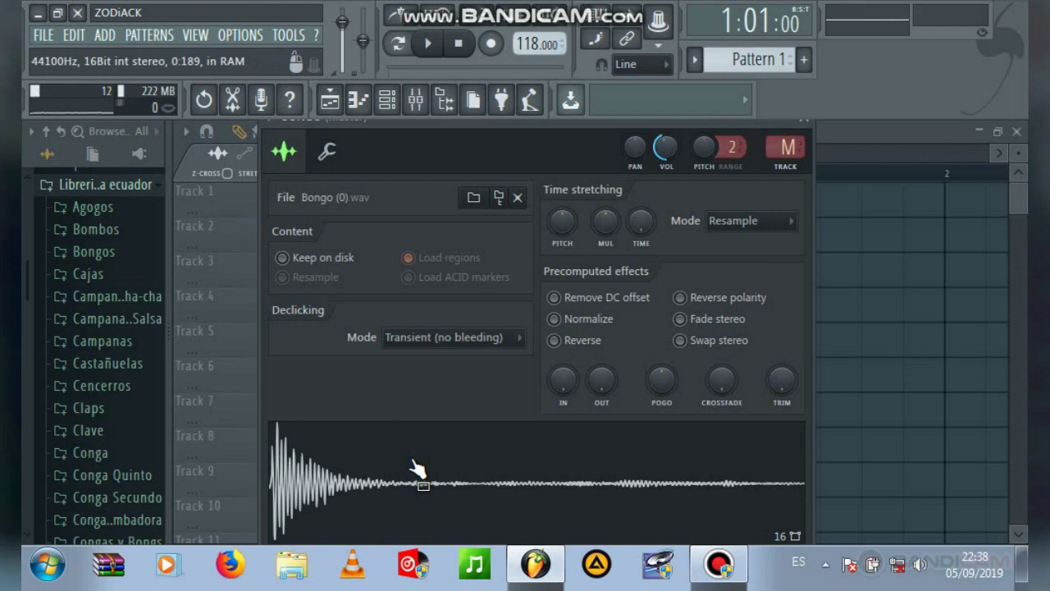
{"action": "left_click", "coordinate": [804, 121]}
{"action": "left_click", "coordinate": [390, 434]}
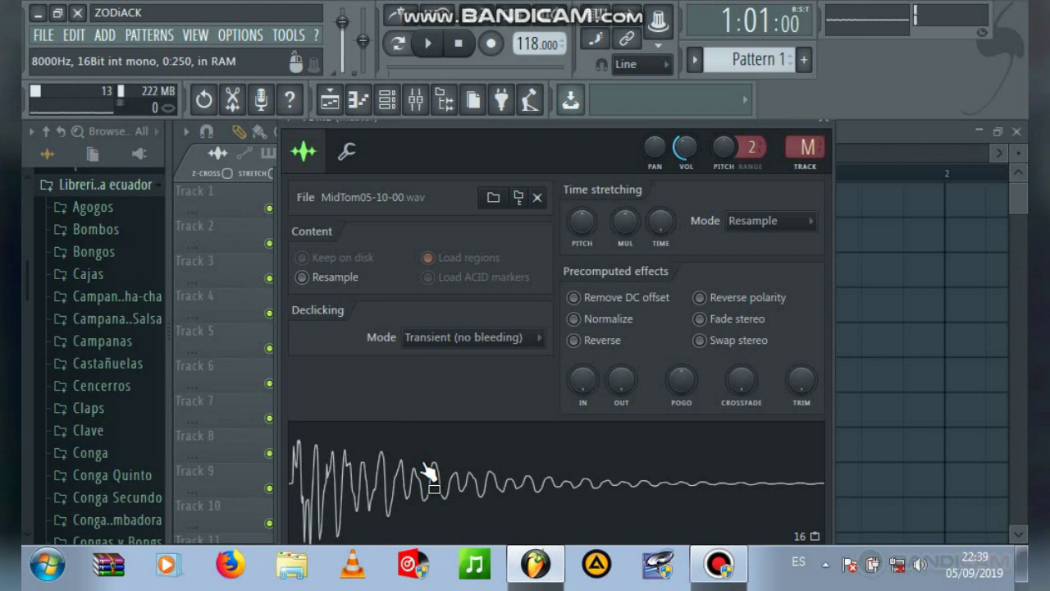
{"action": "left_click", "coordinate": [822, 123]}
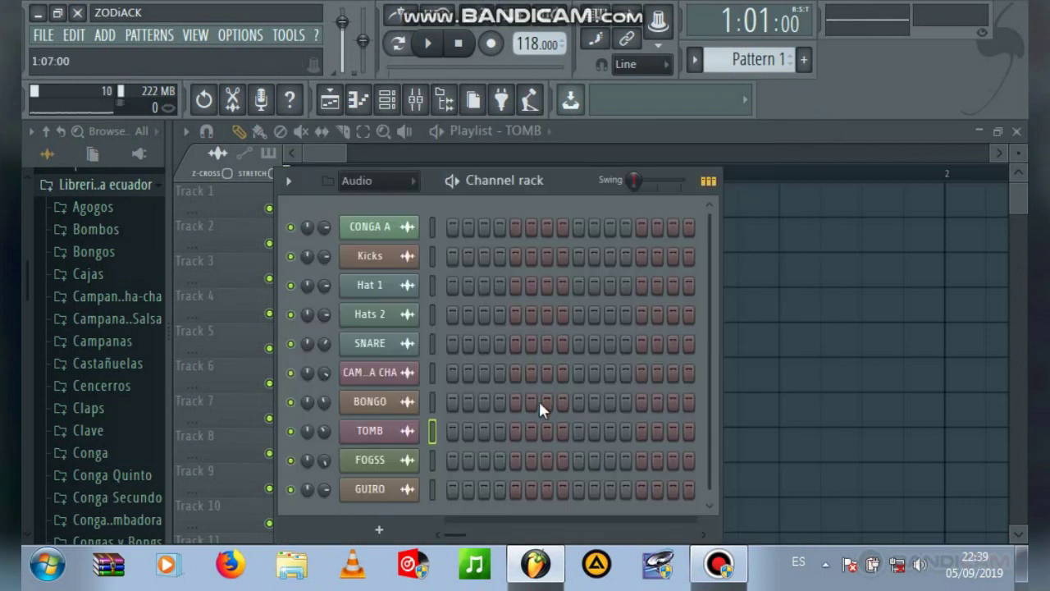
Step: Audition the FOGSS and GUIRO samples from their channel settings
{"action": "left_click", "coordinate": [392, 462]}
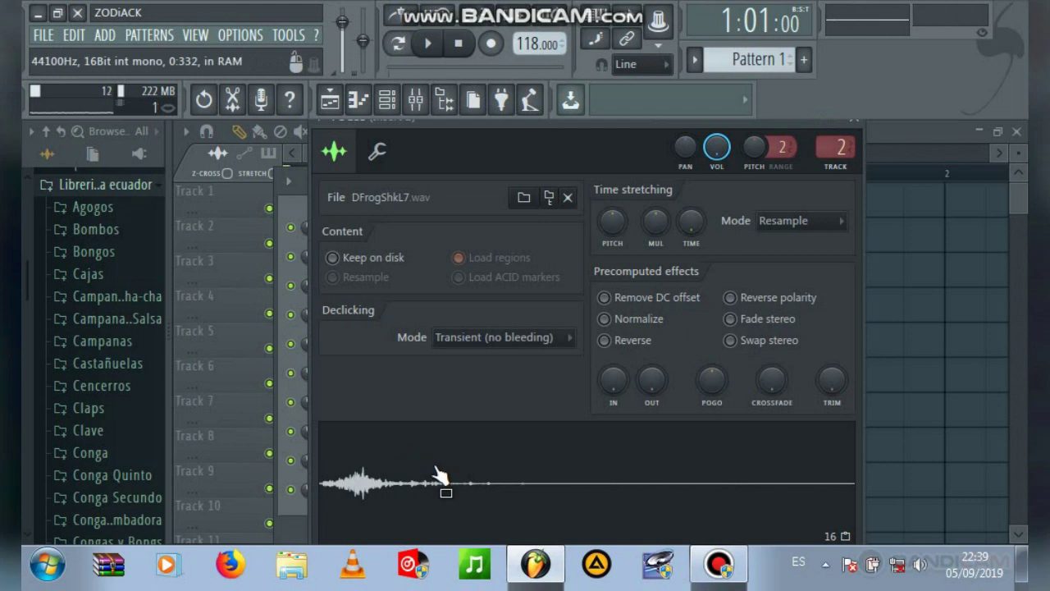
{"action": "left_click", "coordinate": [857, 123]}
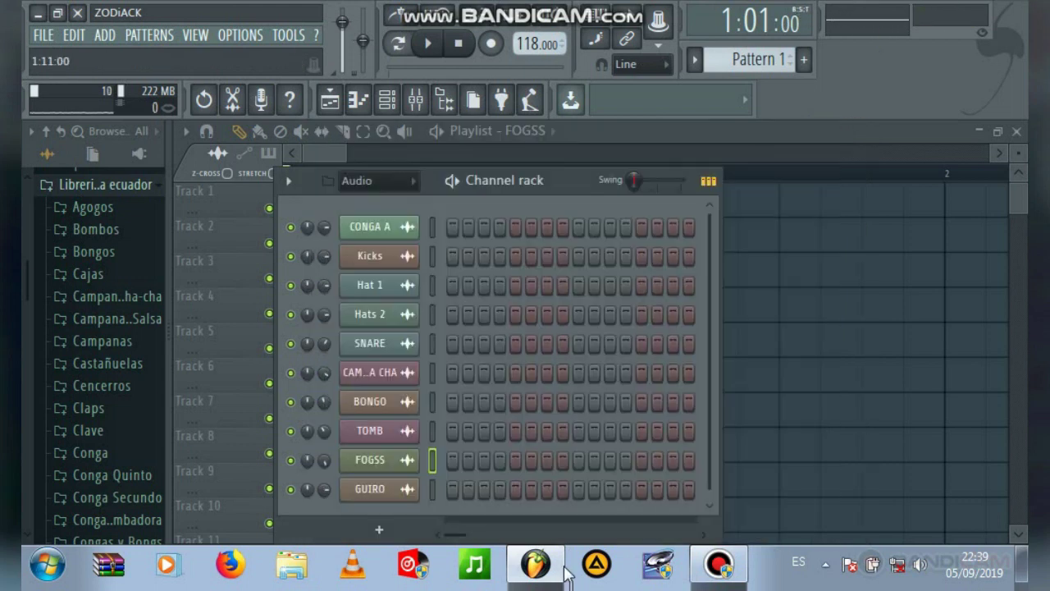
{"action": "left_click", "coordinate": [405, 490]}
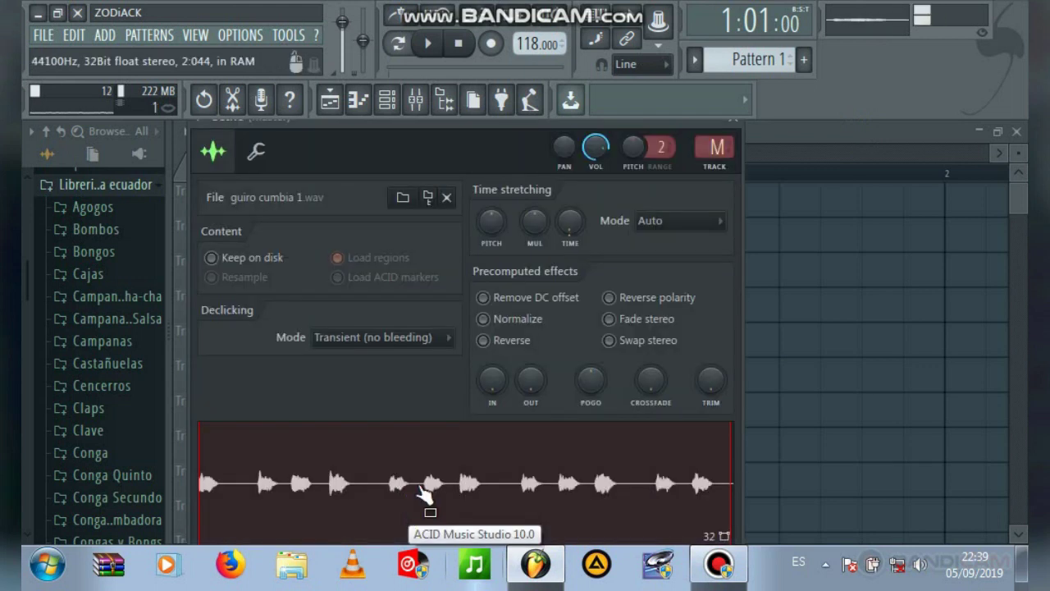
{"action": "left_click", "coordinate": [736, 123]}
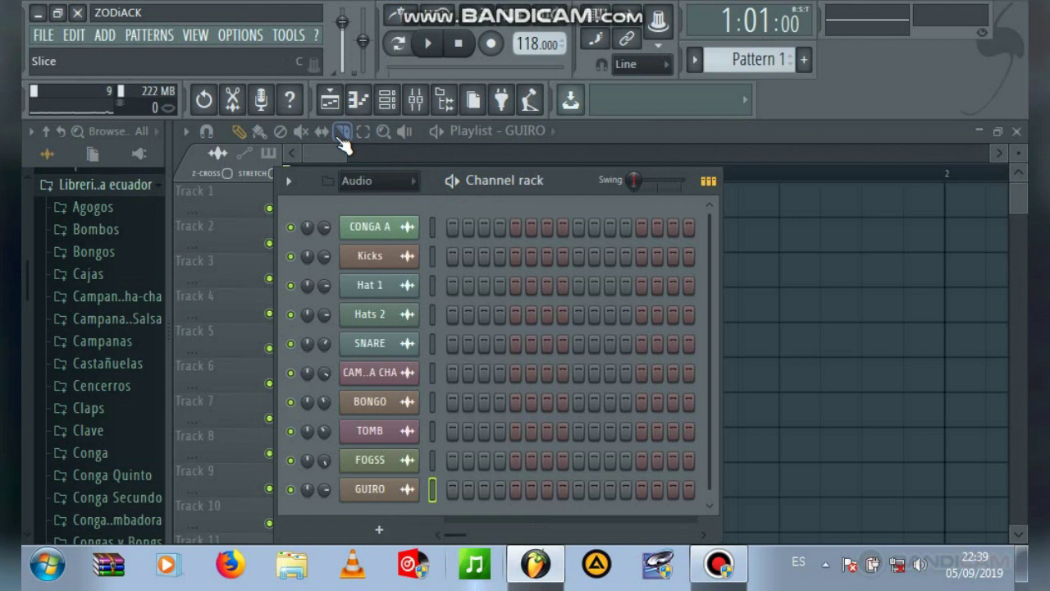
Step: Place a Kicks clip on each of the four beats of bar 1 on playlist Track 1, and play the result back
{"action": "left_click", "coordinate": [331, 100]}
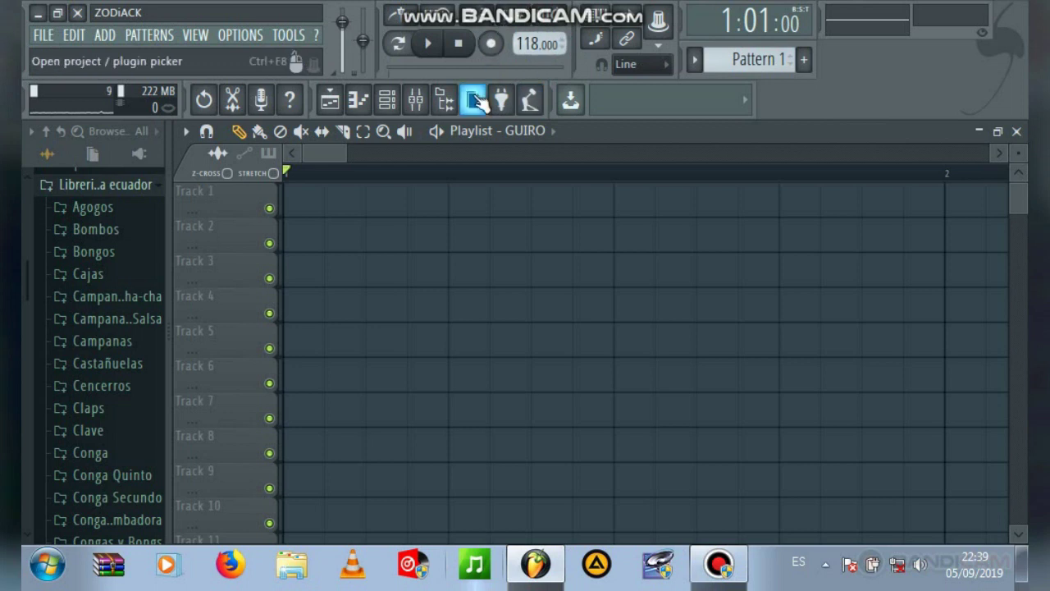
{"action": "mouse_move", "coordinate": [347, 153]}
{"action": "left_mouse_down"}
{"action": "mouse_move", "coordinate": [337, 153]}
{"action": "mouse_move", "coordinate": [448, 151]}
{"action": "mouse_move", "coordinate": [346, 164]}
{"action": "left_mouse_up"}
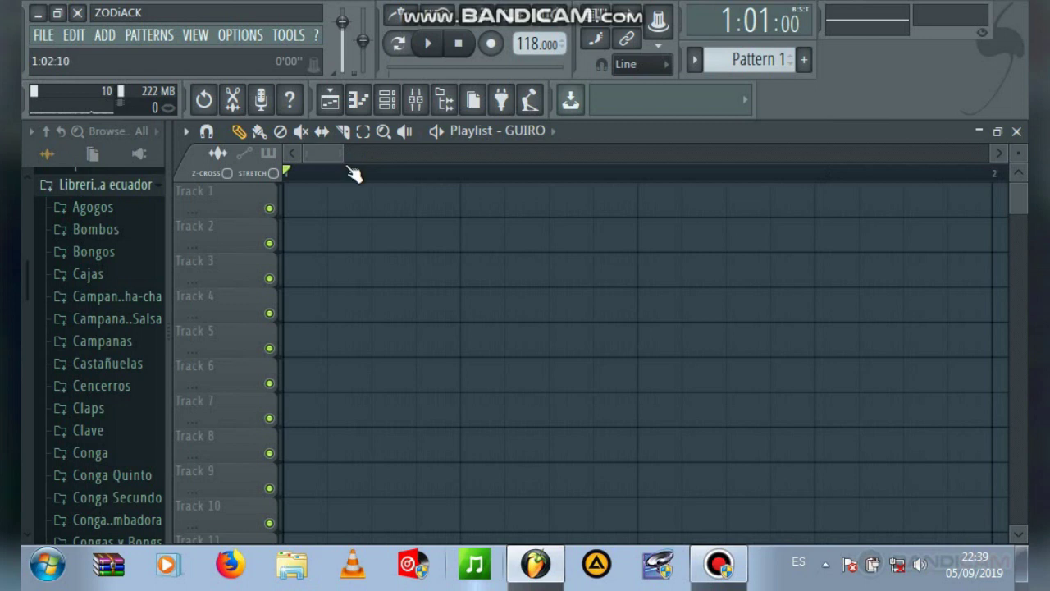
{"action": "left_click", "coordinate": [551, 130]}
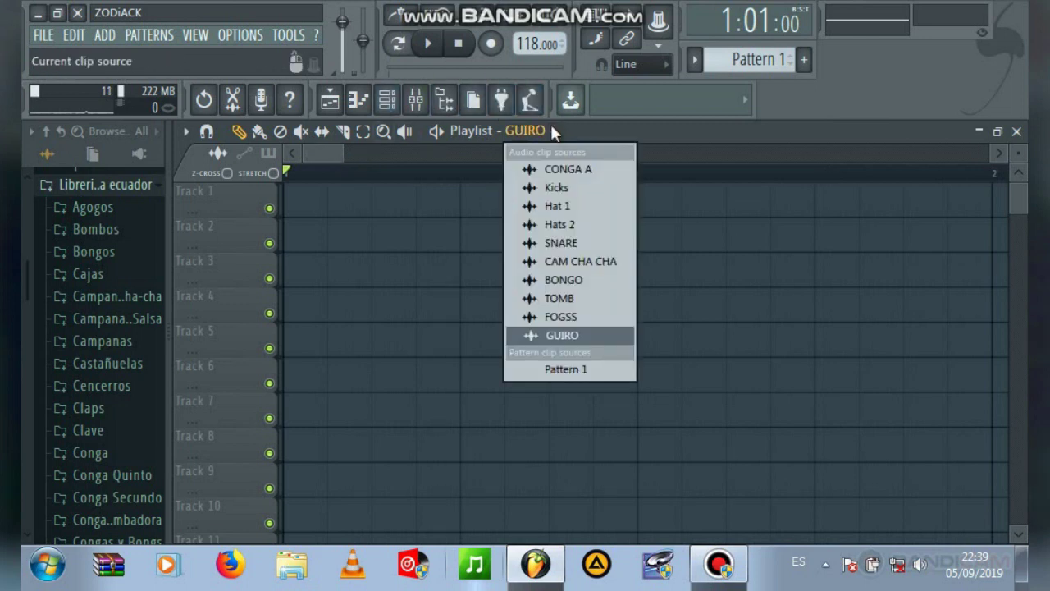
{"action": "left_click", "coordinate": [565, 189]}
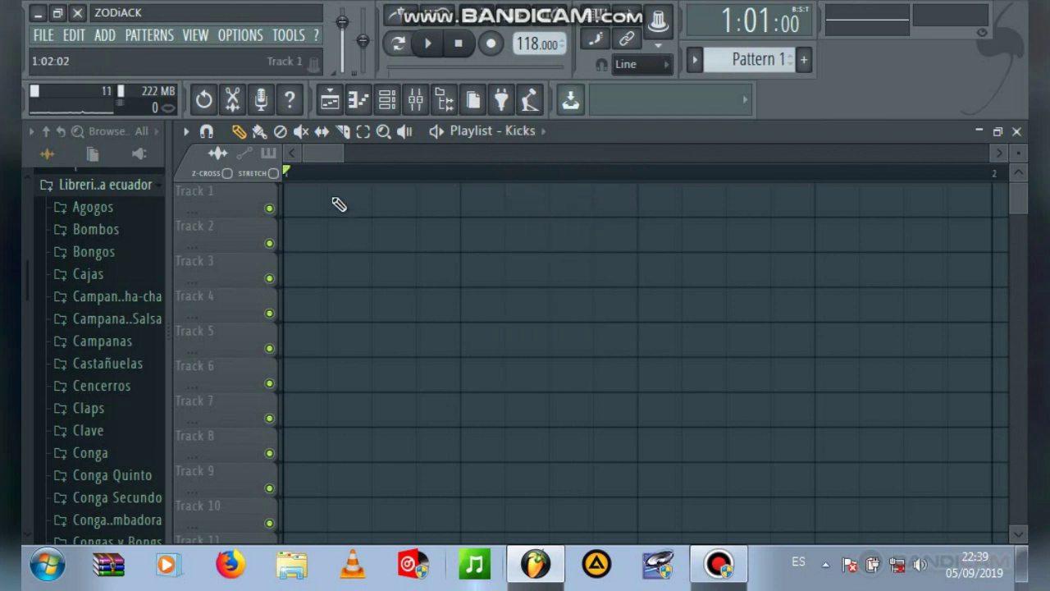
{"action": "left_click", "coordinate": [289, 210]}
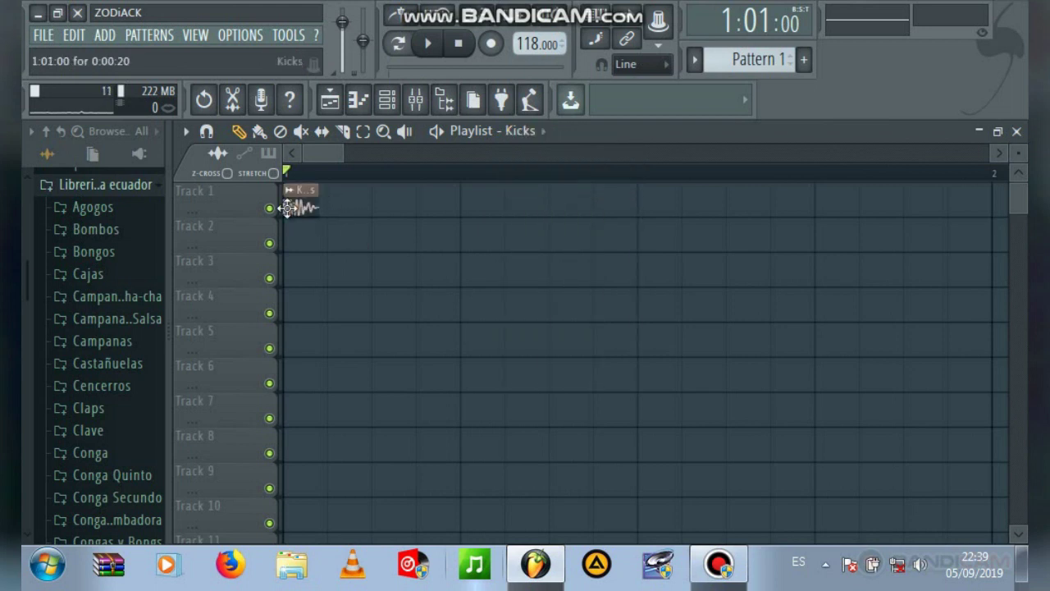
{"action": "left_click", "coordinate": [470, 211]}
{"action": "left_click", "coordinate": [644, 215]}
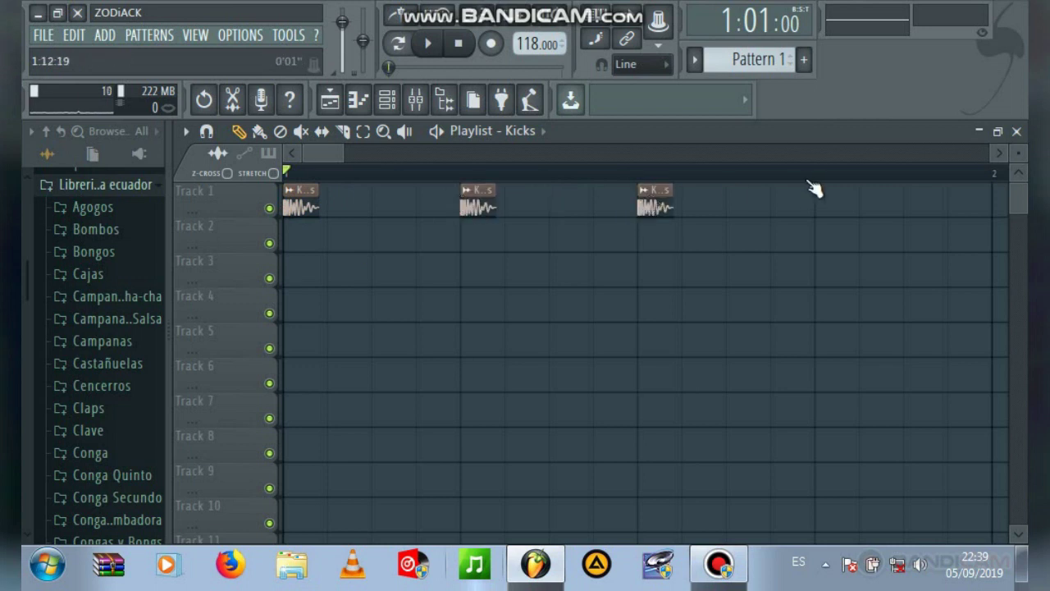
{"action": "left_click", "coordinate": [816, 204]}
{"action": "key", "text": "space"}
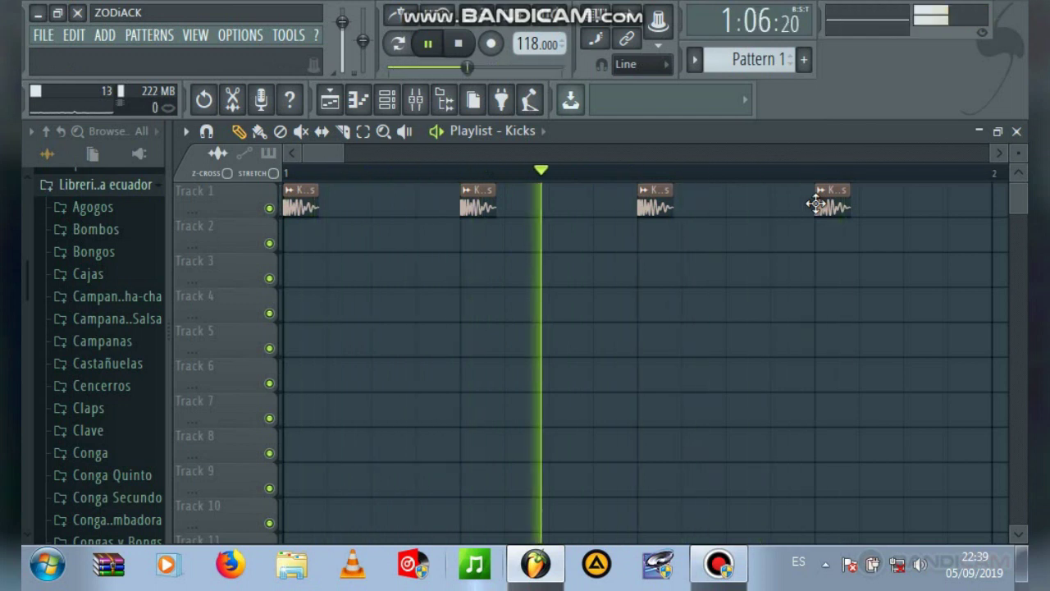
{"action": "key", "text": "space"}
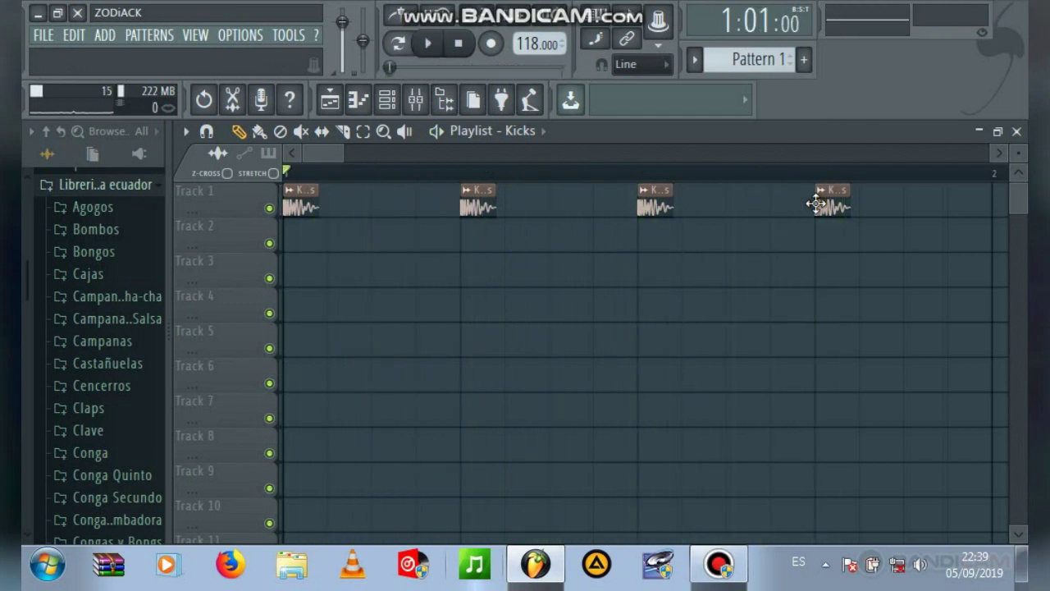
Step: Place a BONGO clip under each kick on Track 2 in bar 1, and play both tracks back
{"action": "left_click", "coordinate": [543, 131]}
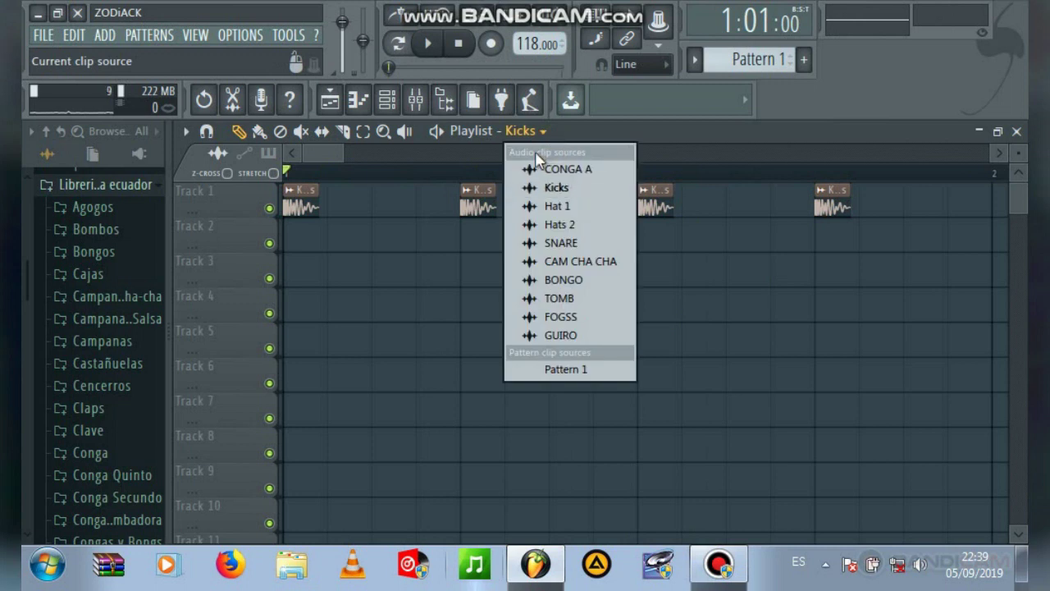
{"action": "left_click_drag", "start_coordinate": [573, 282], "coordinate": [572, 287]}
{"action": "left_click", "coordinate": [573, 283]}
{"action": "left_click", "coordinate": [300, 247]}
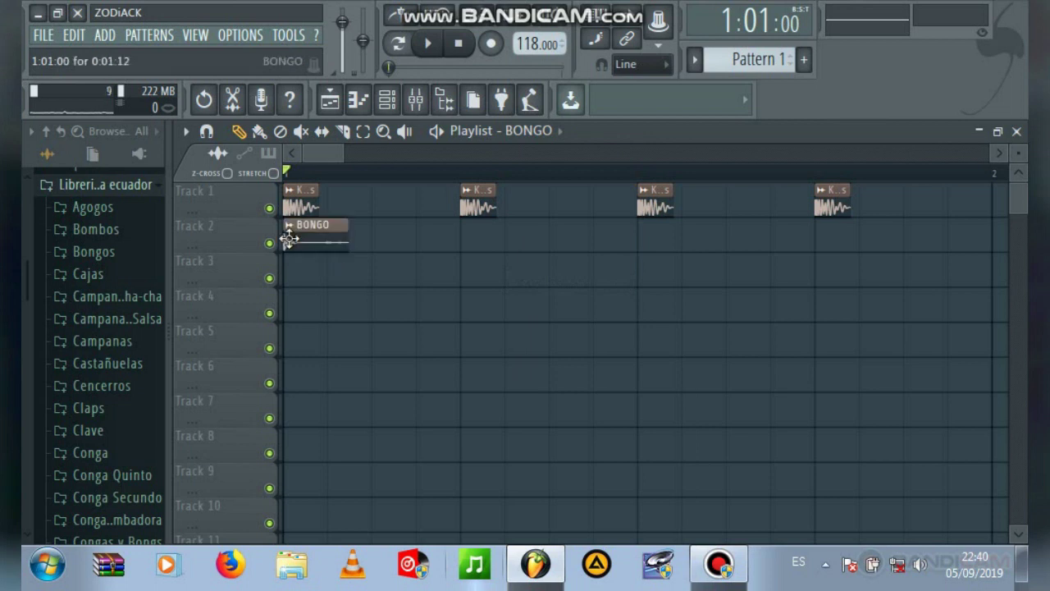
{"action": "left_click", "coordinate": [462, 248]}
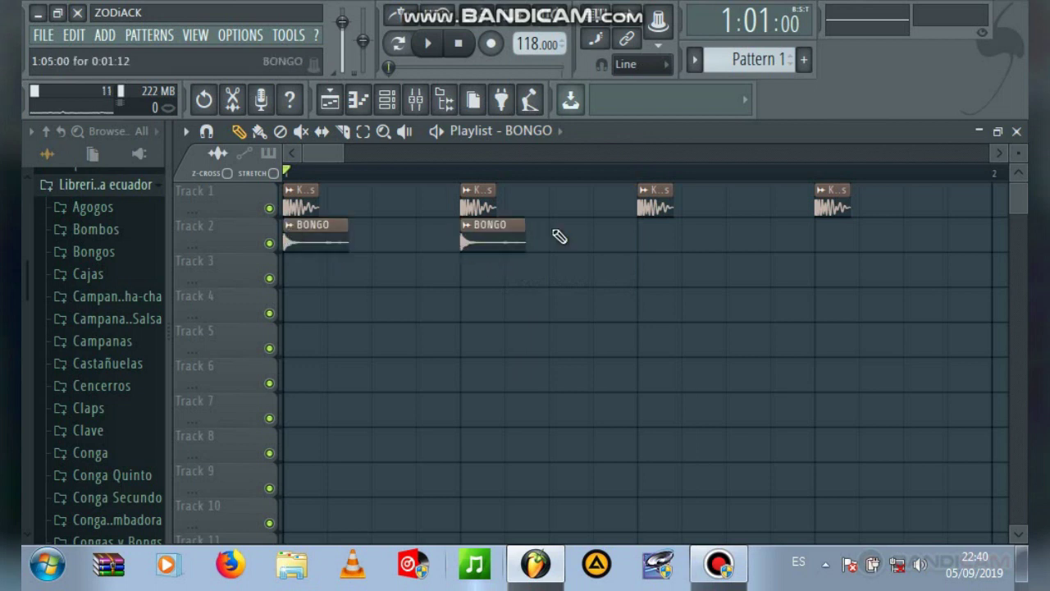
{"action": "left_click", "coordinate": [648, 248]}
{"action": "left_click", "coordinate": [820, 246]}
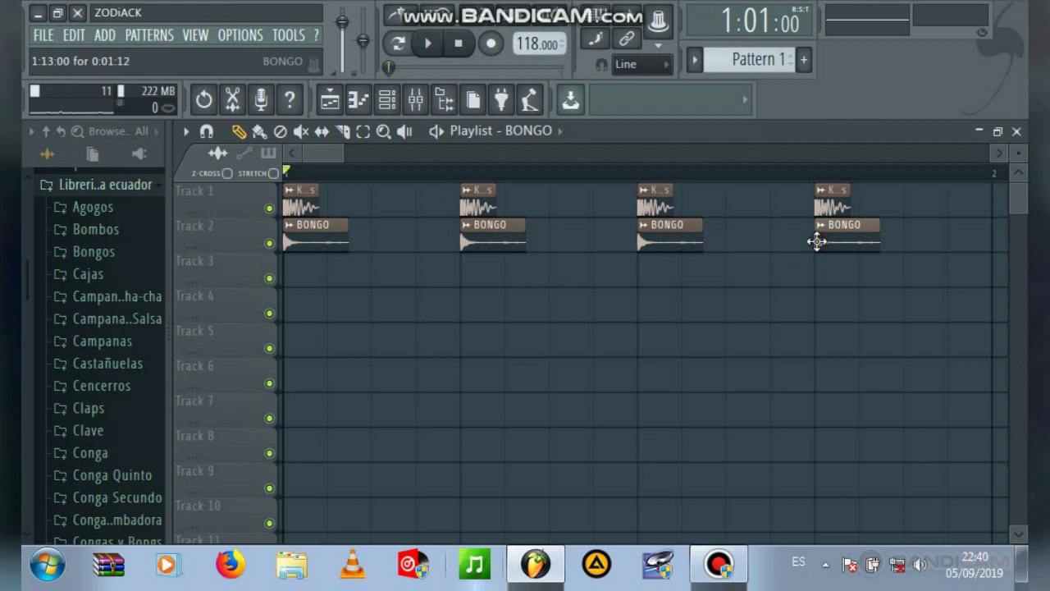
{"action": "key", "text": "space"}
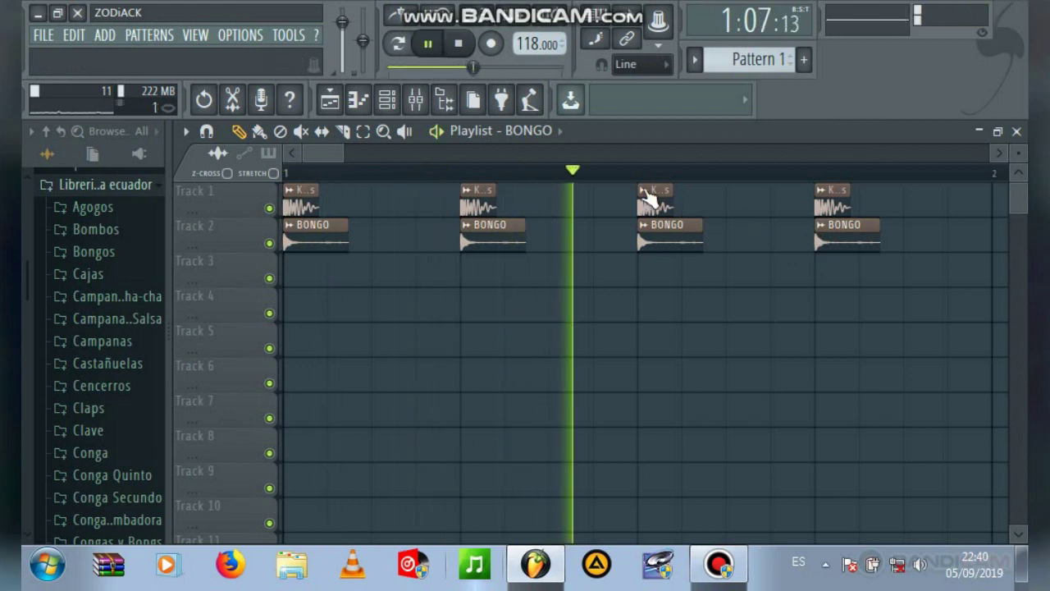
{"action": "key", "text": "space"}
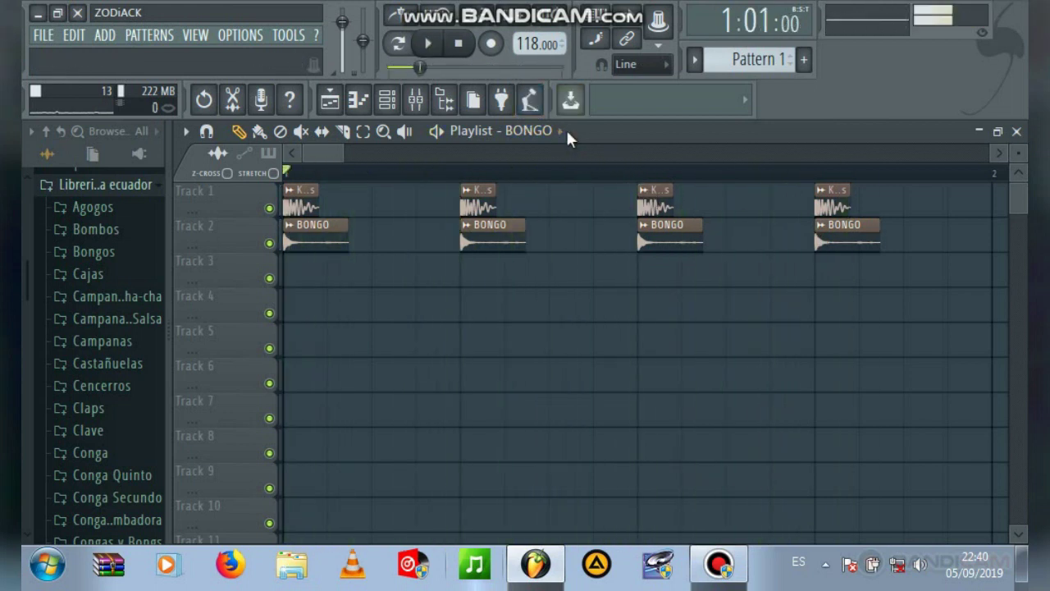
Step: Place a CAM CHA CHA clip on each of the four beats of bar 1 on Track 3, and play the result back
{"action": "left_click", "coordinate": [559, 131]}
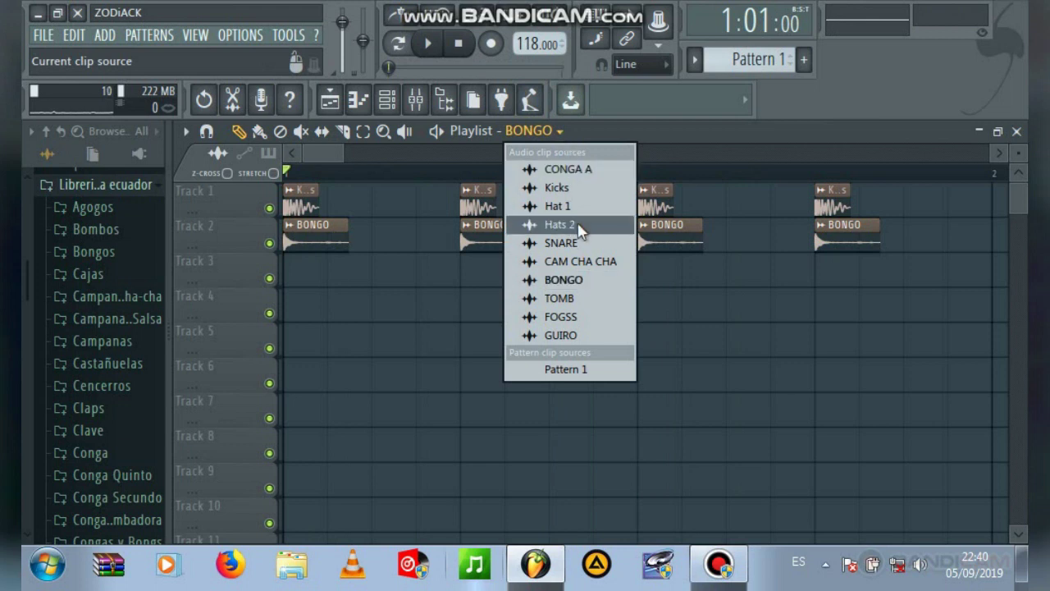
{"action": "left_click", "coordinate": [580, 261]}
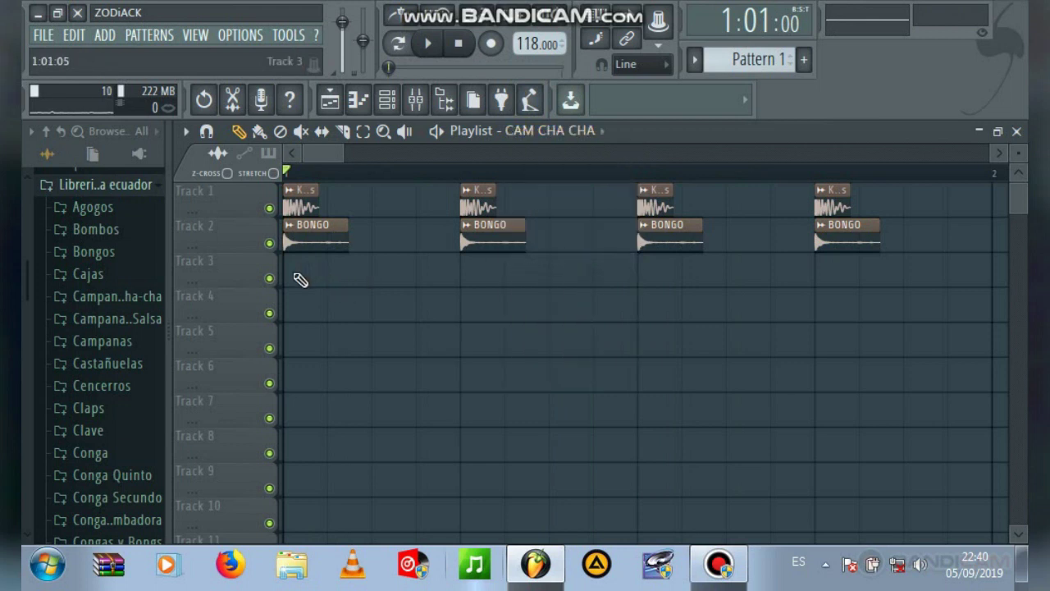
{"action": "left_click", "coordinate": [289, 276]}
{"action": "left_click", "coordinate": [466, 278]}
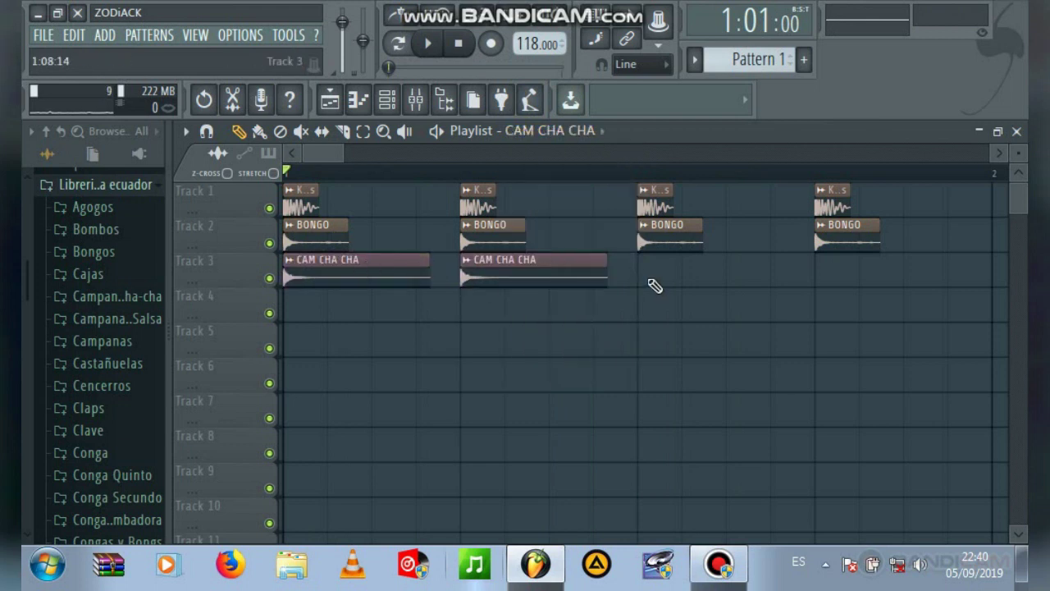
{"action": "left_click", "coordinate": [645, 279]}
{"action": "left_click", "coordinate": [821, 279]}
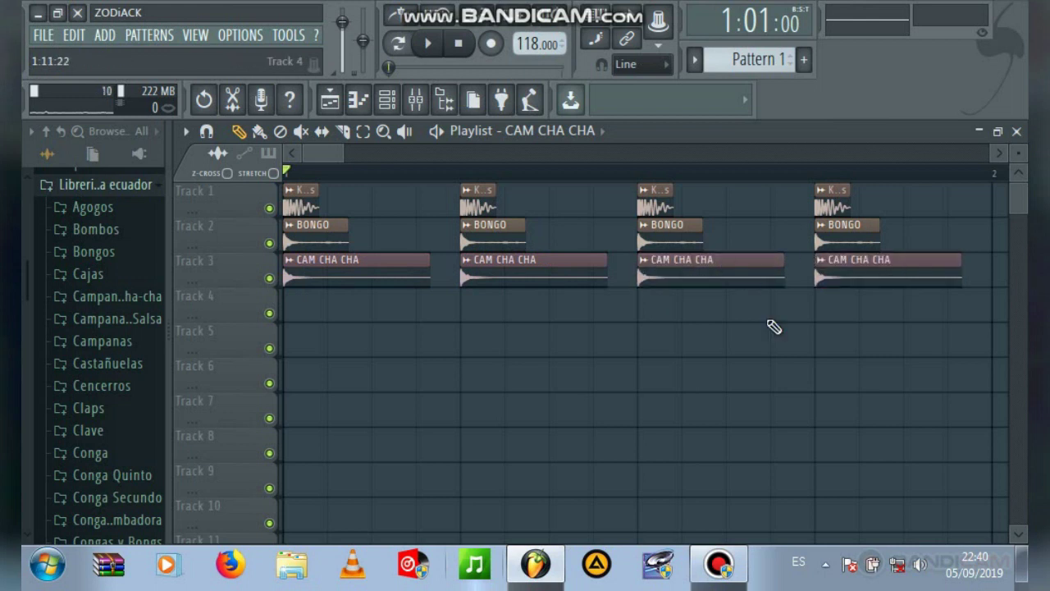
{"action": "key", "text": "space"}
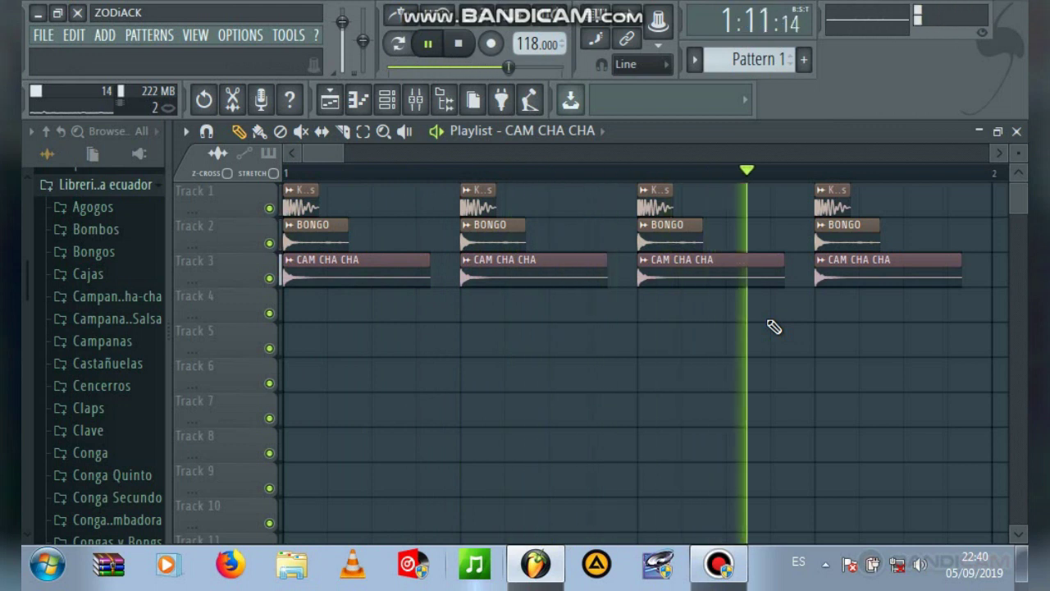
{"action": "key", "text": "space"}
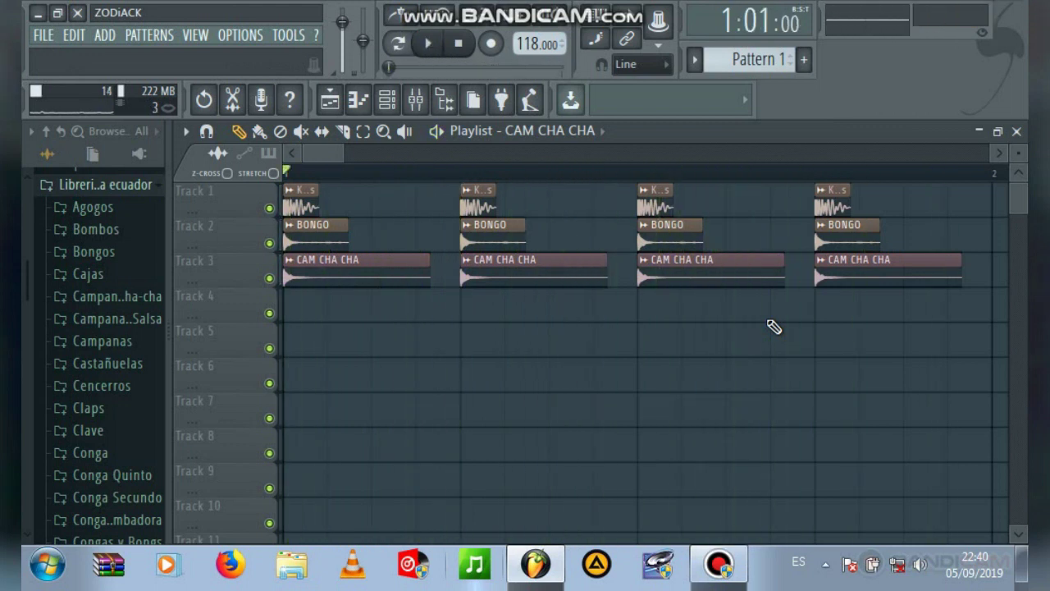
Step: Place a CONGA A clip on each of the four beats of bar 1 on Track 4, and play the four tracks back
{"action": "left_click", "coordinate": [612, 131]}
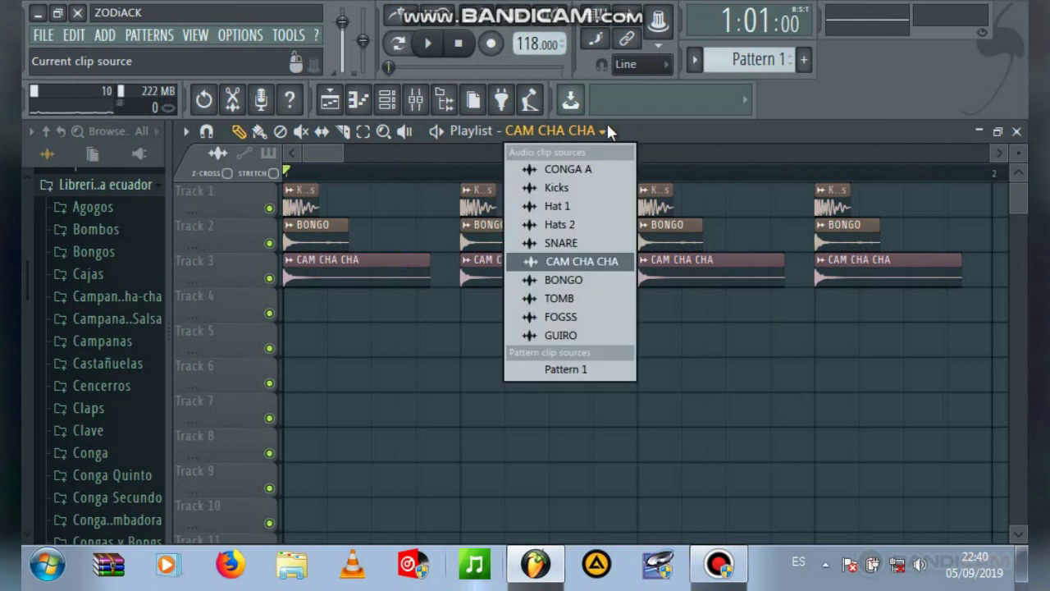
{"action": "left_click", "coordinate": [585, 171]}
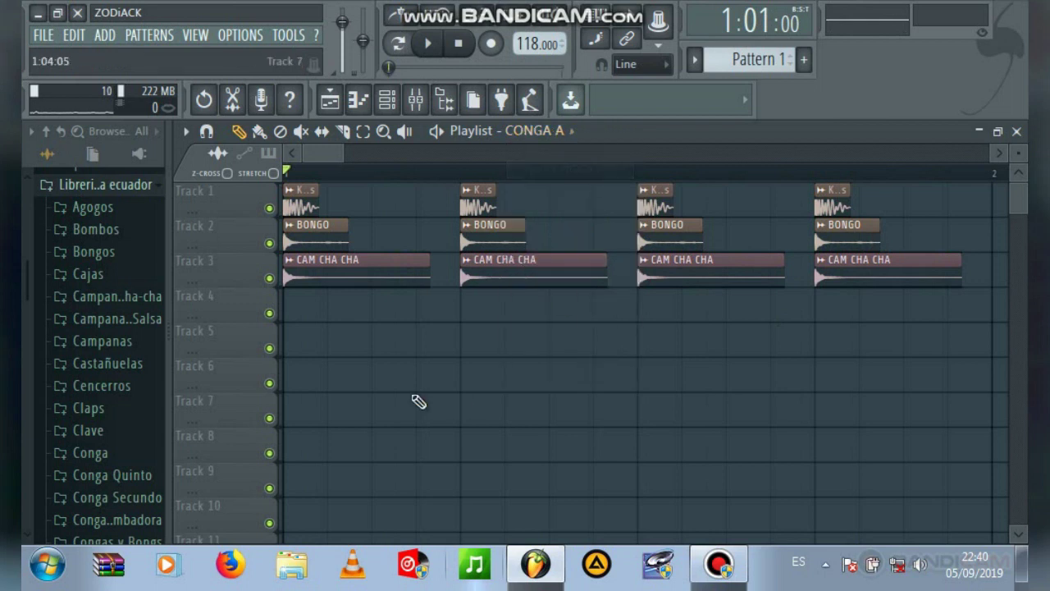
{"action": "left_click", "coordinate": [304, 313]}
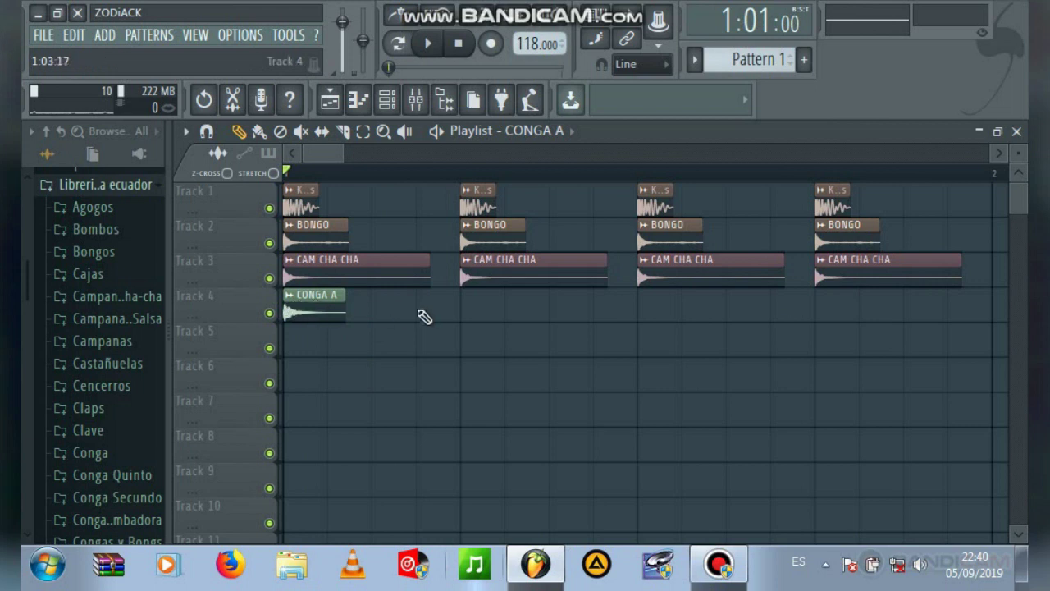
{"action": "left_click", "coordinate": [459, 311]}
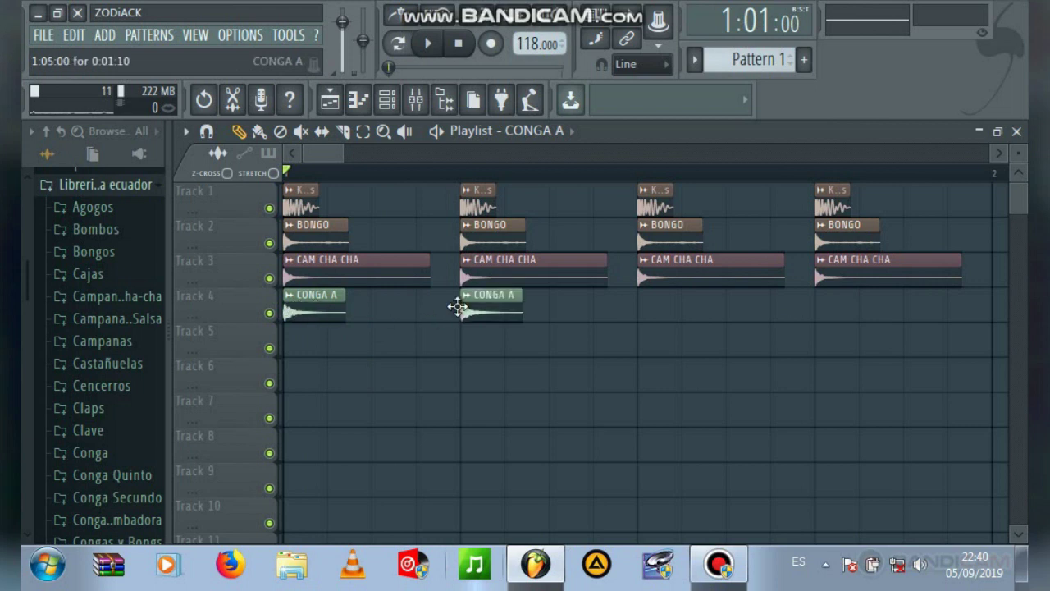
{"action": "left_click", "coordinate": [647, 315]}
{"action": "left_click", "coordinate": [817, 316]}
{"action": "key", "text": "space"}
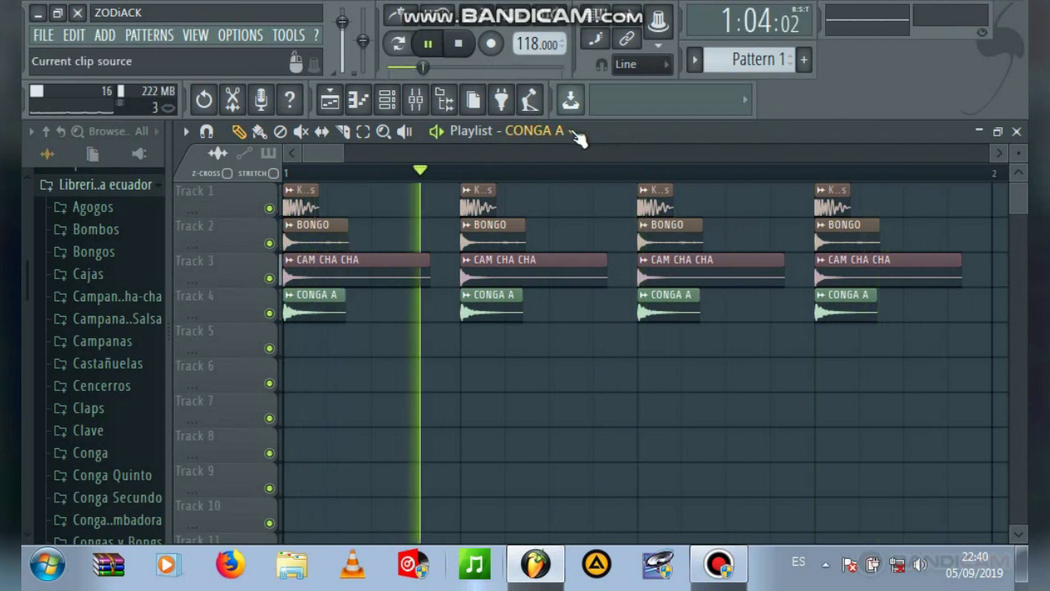
{"action": "key", "text": "space"}
{"action": "key", "text": "space"}
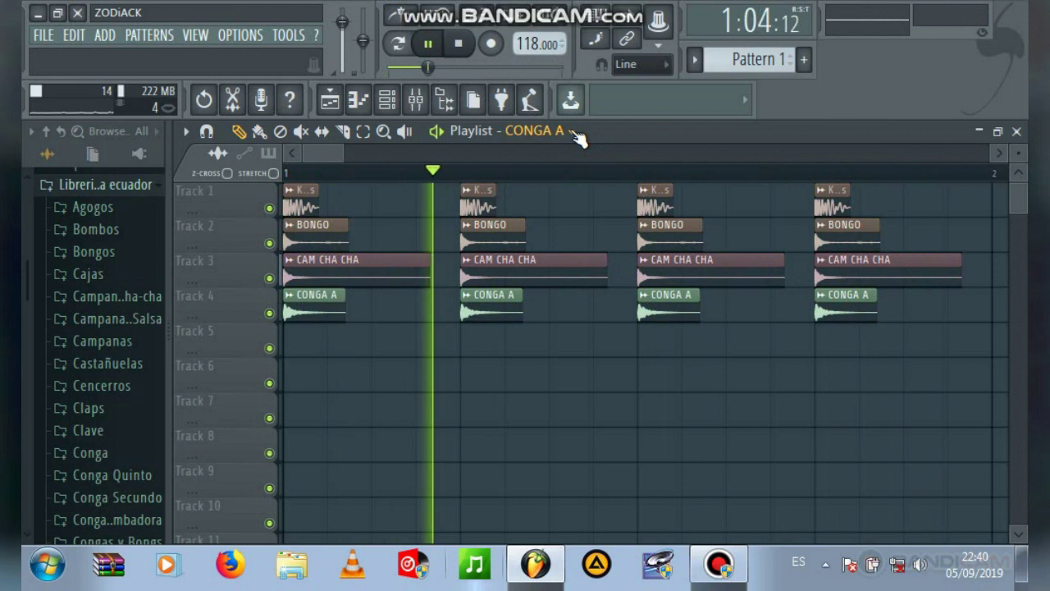
{"action": "key", "text": "space"}
Step: Place a FOGSS clip on each of the four beats of bar 1 on Track 5, and play the five tracks back
{"action": "left_click", "coordinate": [572, 131]}
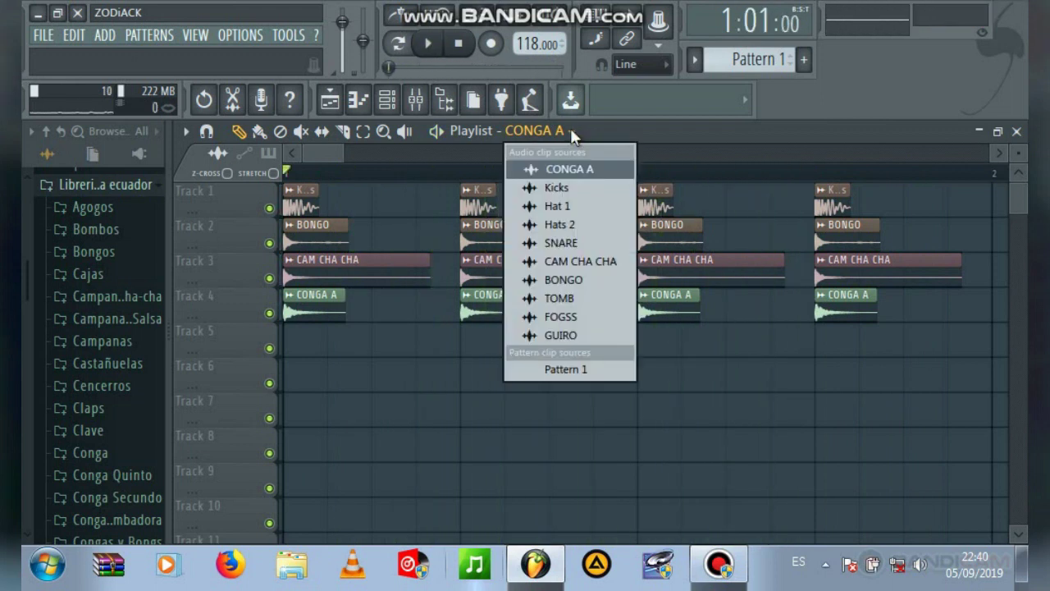
{"action": "left_click", "coordinate": [566, 316]}
{"action": "left_click", "coordinate": [295, 344]}
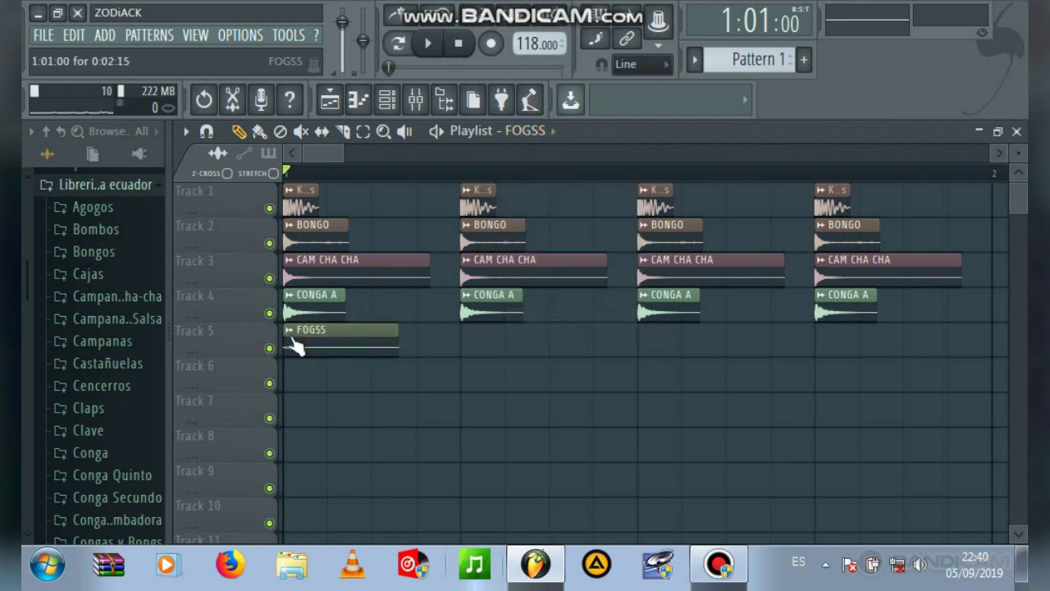
{"action": "left_click", "coordinate": [465, 351]}
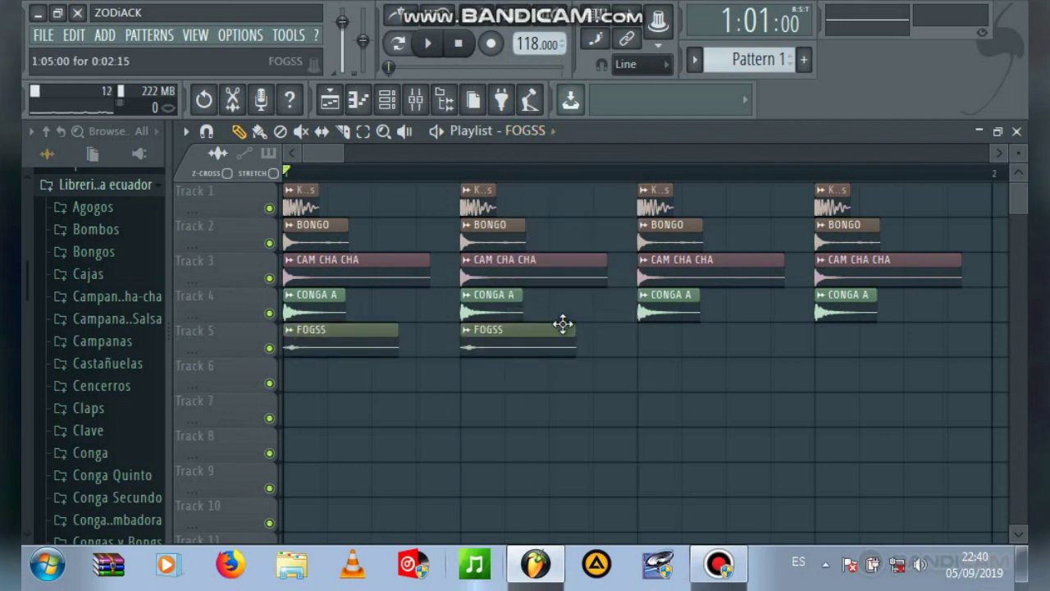
{"action": "left_click", "coordinate": [637, 348]}
{"action": "left_click", "coordinate": [809, 345]}
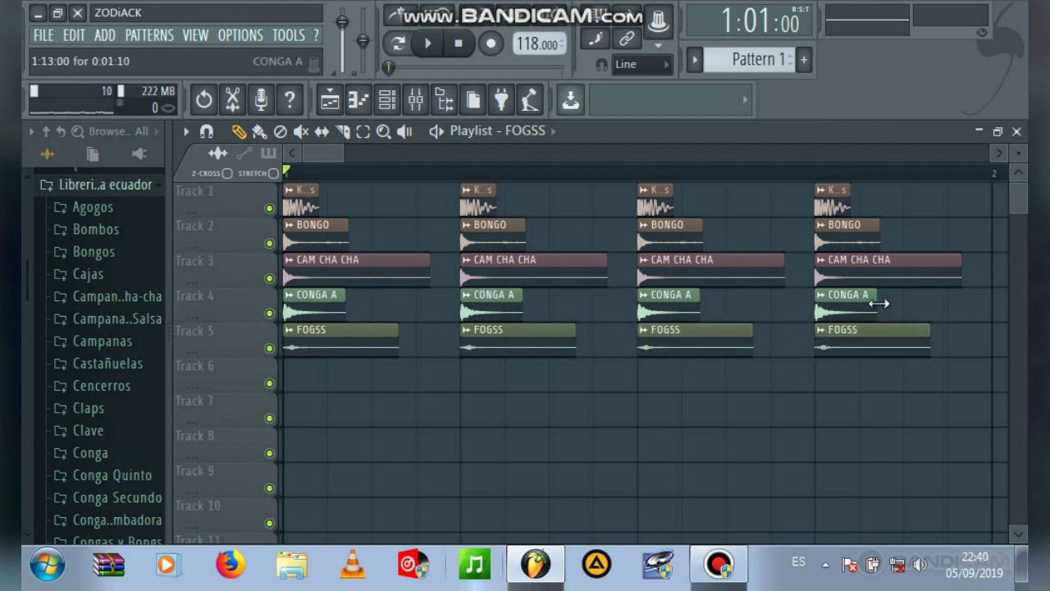
{"action": "key", "text": "space"}
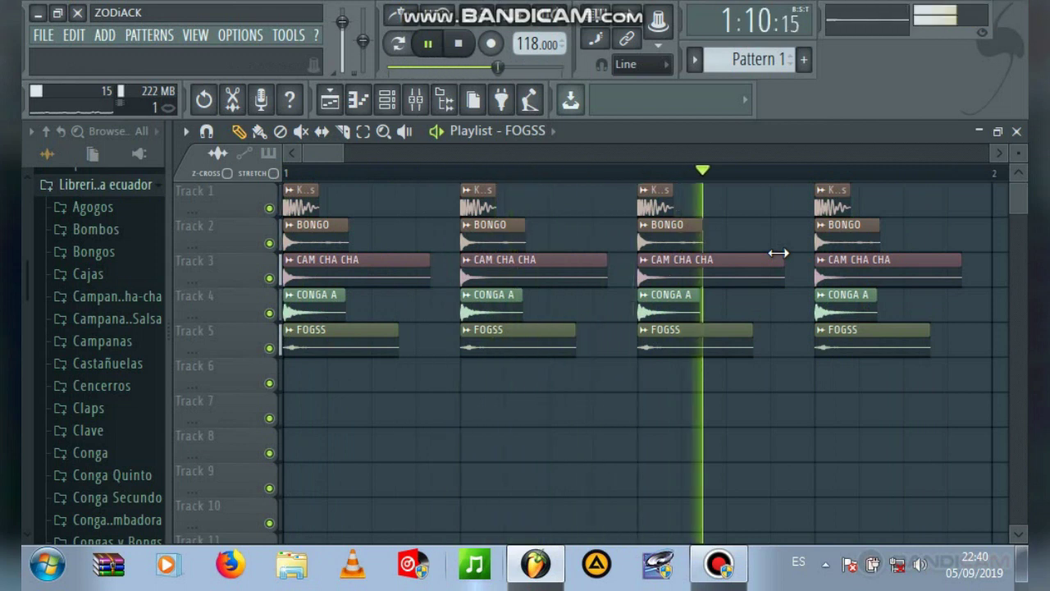
{"action": "key", "text": "space"}
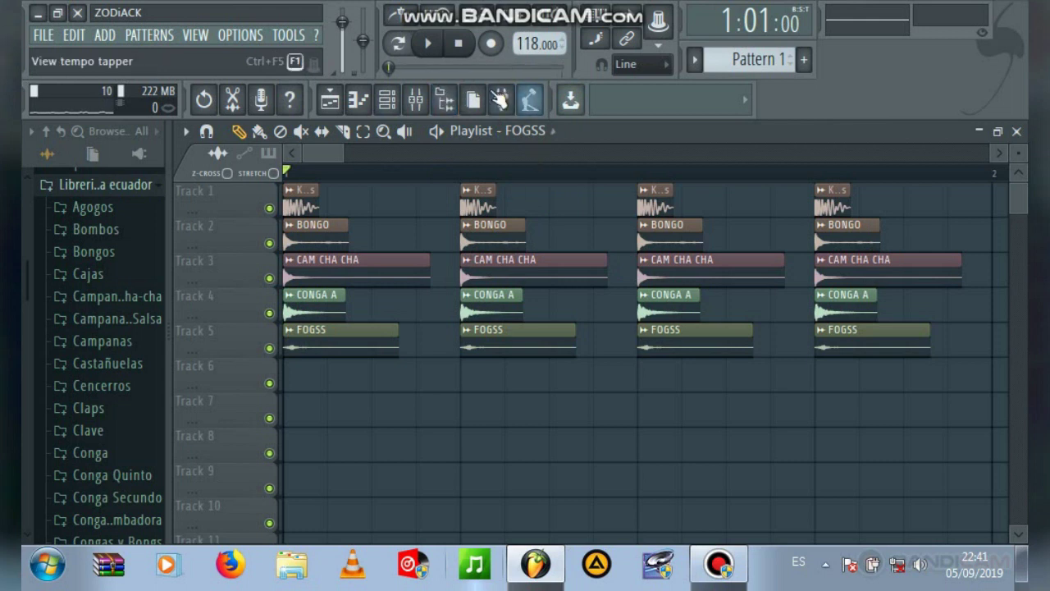
Step: With snap set to none, place a TOMB clip on Track 6 about 9 ticks after each of the four beats of bar 1
{"action": "left_click_drag", "start_coordinate": [342, 156], "coordinate": [315, 156]}
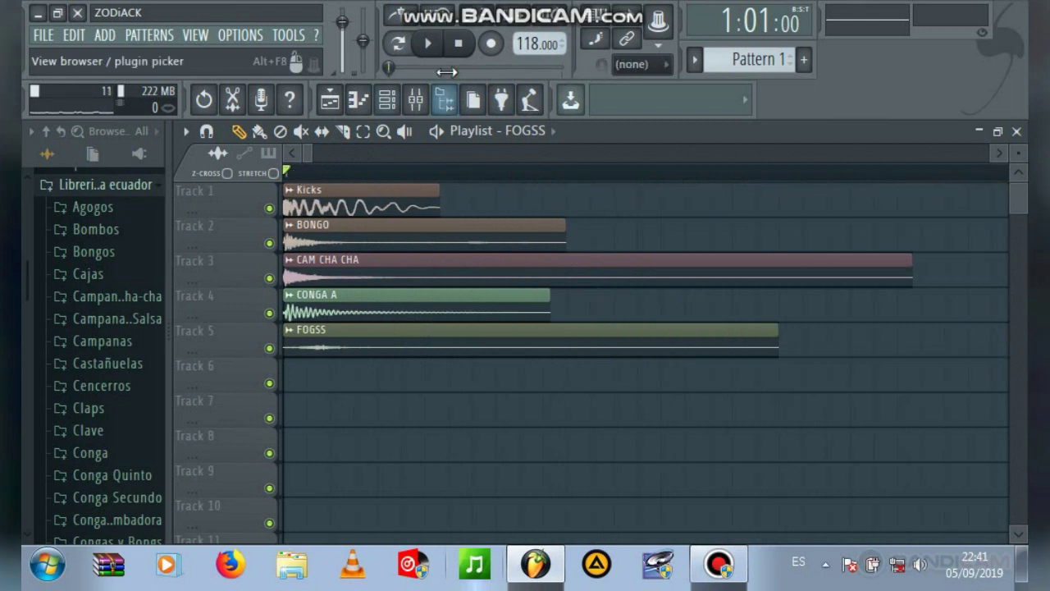
{"action": "left_click", "coordinate": [553, 133]}
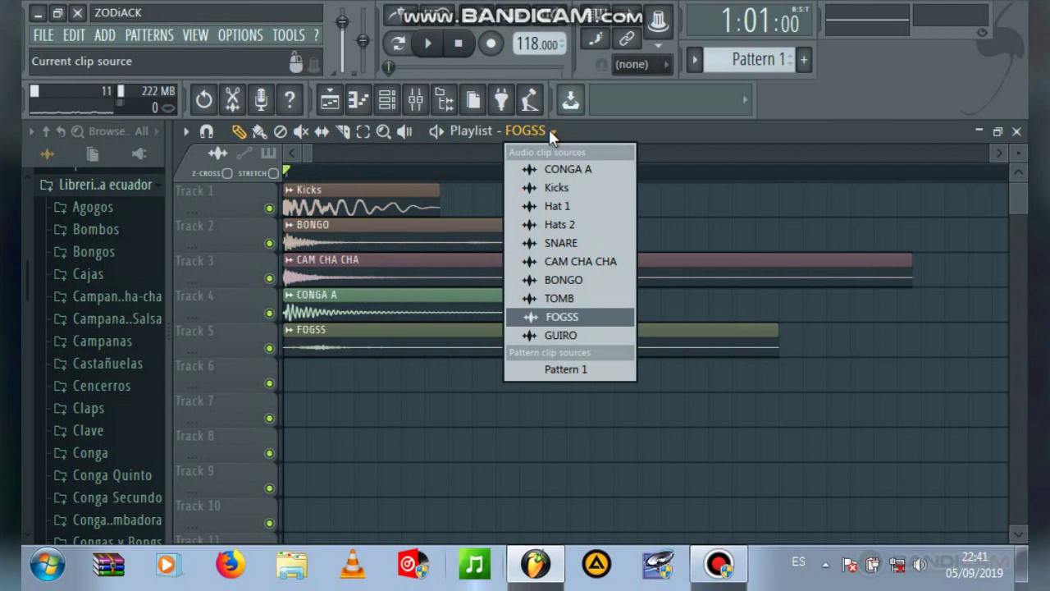
{"action": "left_click", "coordinate": [562, 298]}
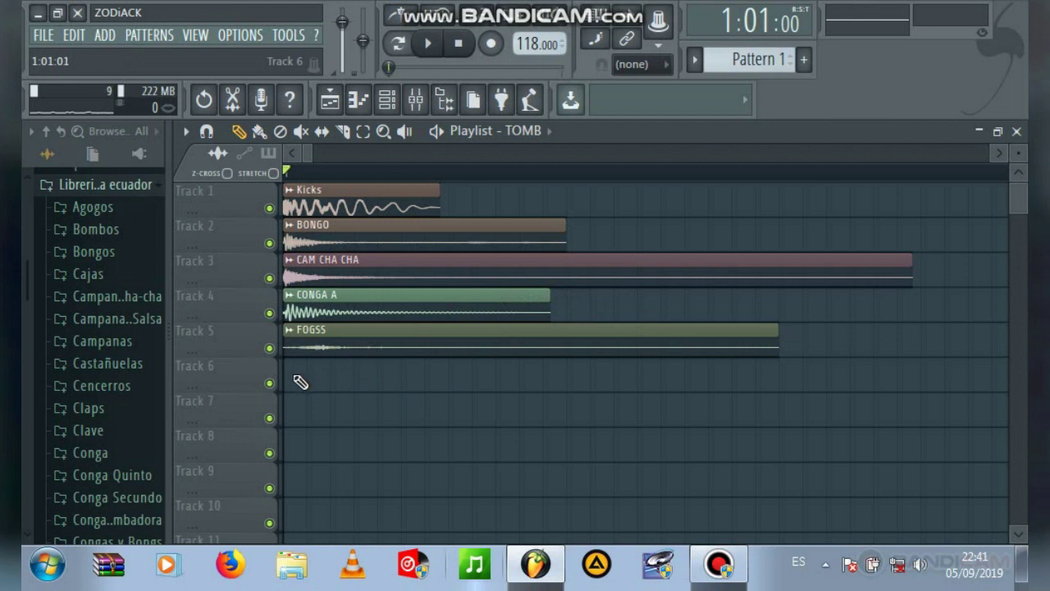
{"action": "left_click", "coordinate": [362, 386]}
{"action": "mouse_move", "coordinate": [310, 153]}
{"action": "left_mouse_down"}
{"action": "mouse_move", "coordinate": [322, 153]}
{"action": "mouse_move", "coordinate": [298, 156]}
{"action": "mouse_move", "coordinate": [328, 159]}
{"action": "mouse_move", "coordinate": [307, 162]}
{"action": "mouse_move", "coordinate": [320, 168]}
{"action": "left_mouse_up"}
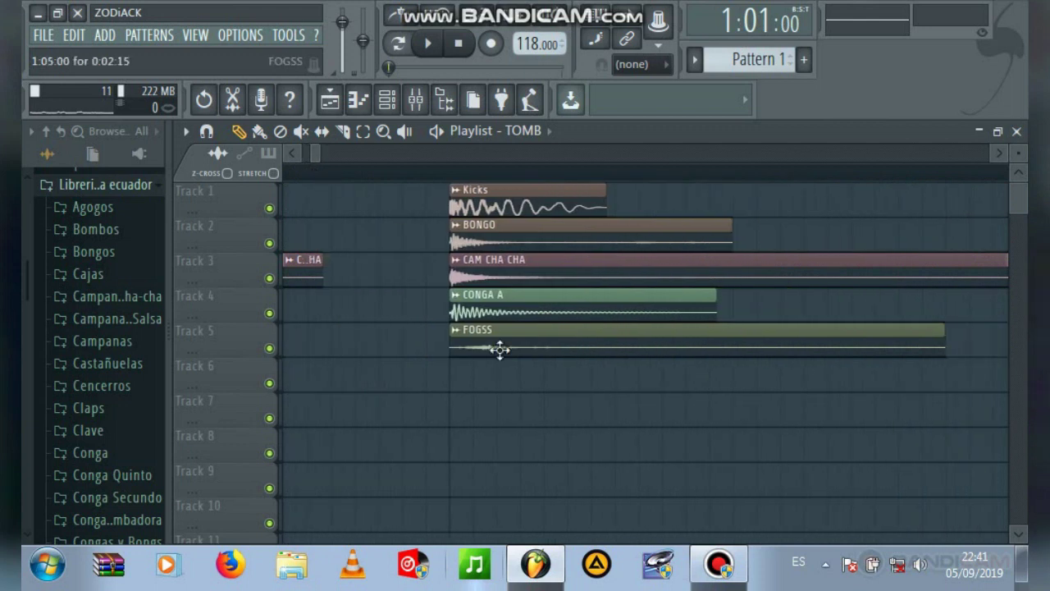
{"action": "left_click", "coordinate": [525, 379]}
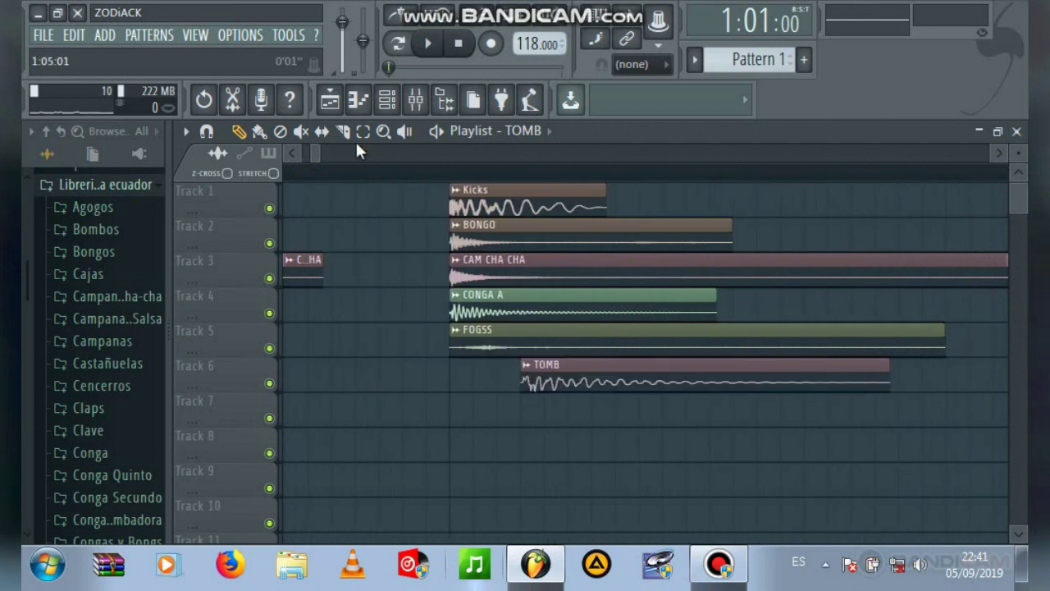
{"action": "left_click_drag", "start_coordinate": [315, 151], "coordinate": [325, 155]}
{"action": "key", "text": "ctrl+z"}
{"action": "left_click", "coordinate": [543, 379]}
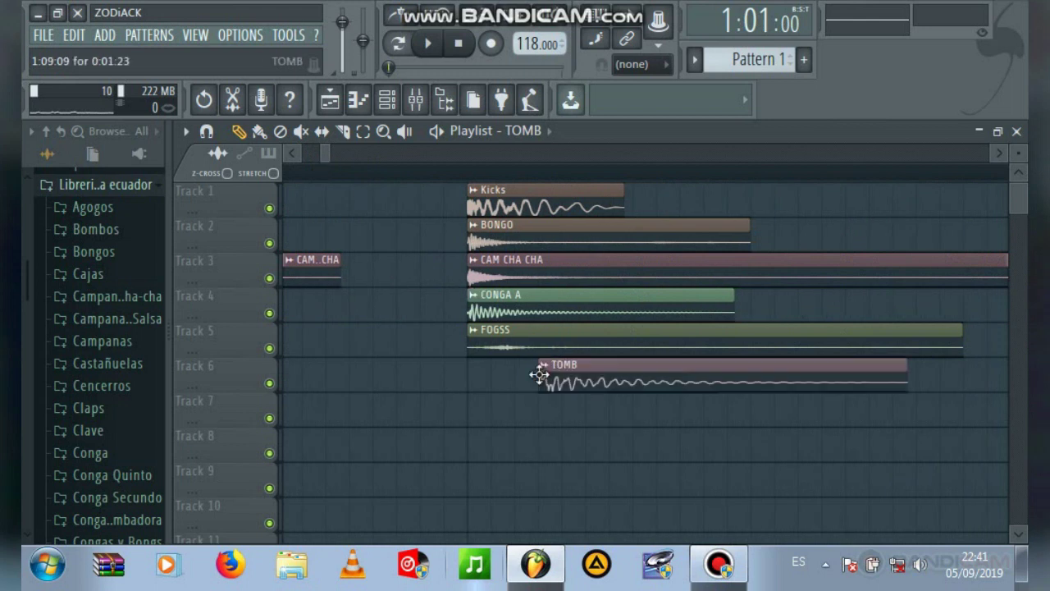
{"action": "left_click_drag", "start_coordinate": [324, 156], "coordinate": [332, 157]}
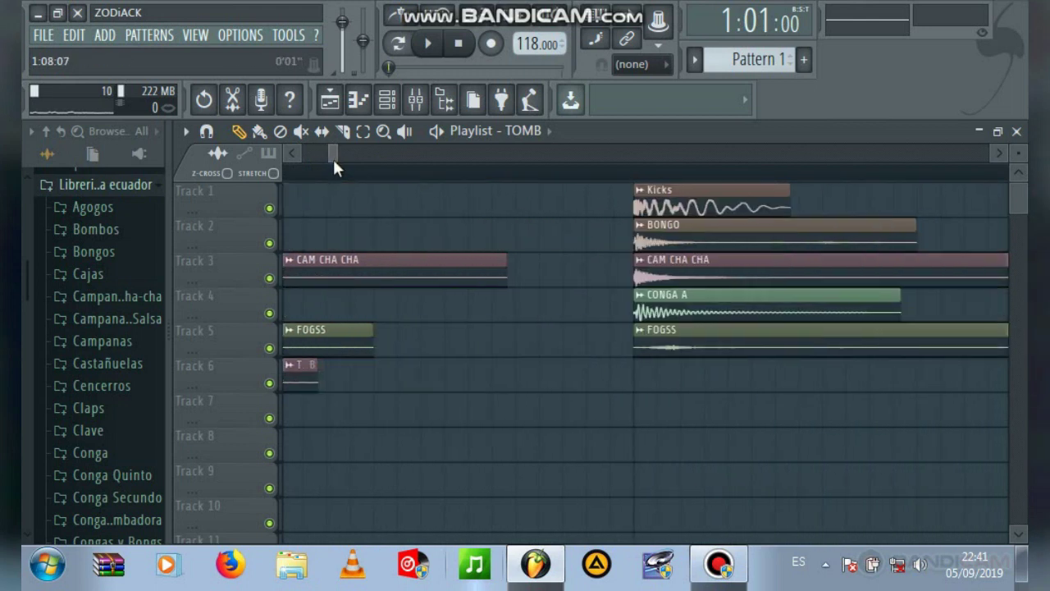
{"action": "left_click", "coordinate": [709, 379]}
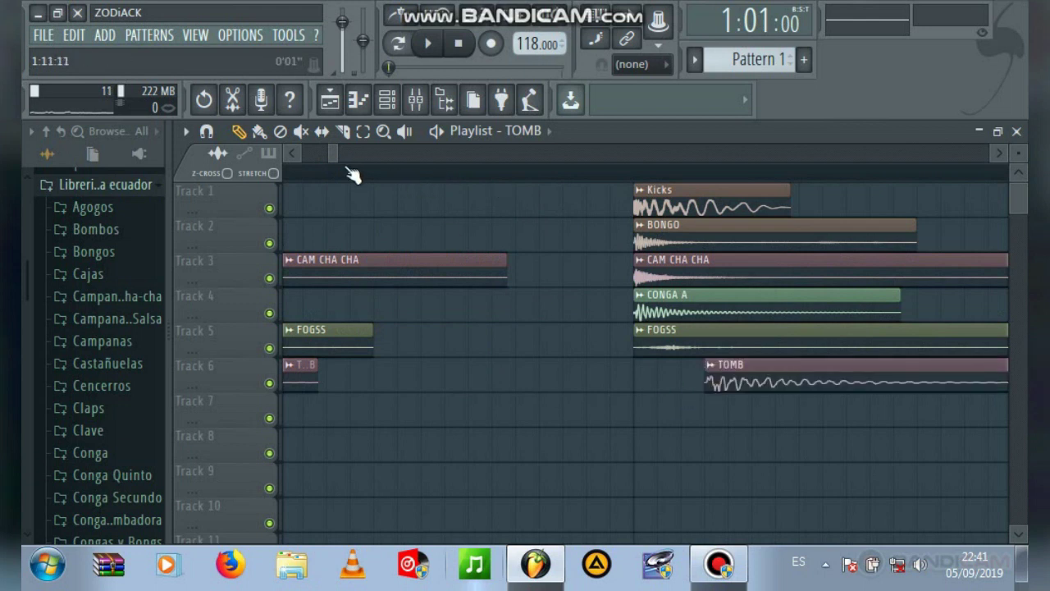
Step: Play back all six tracks from the start of bar 1 to check the timing of the TOMB clips
{"action": "key", "text": "space"}
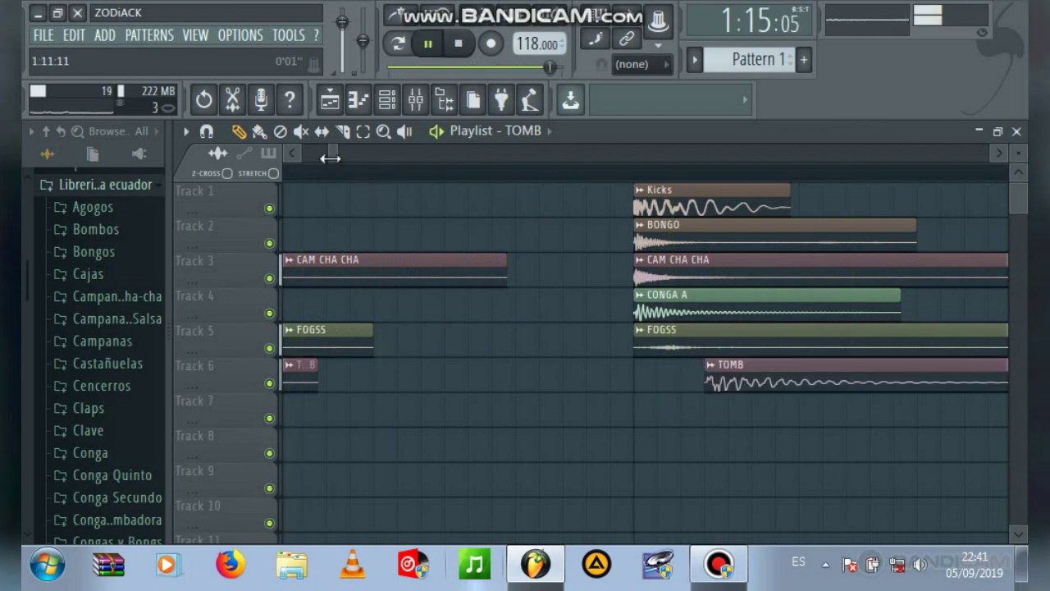
{"action": "left_click_drag", "start_coordinate": [330, 158], "coordinate": [297, 164]}
{"action": "key", "text": "space"}
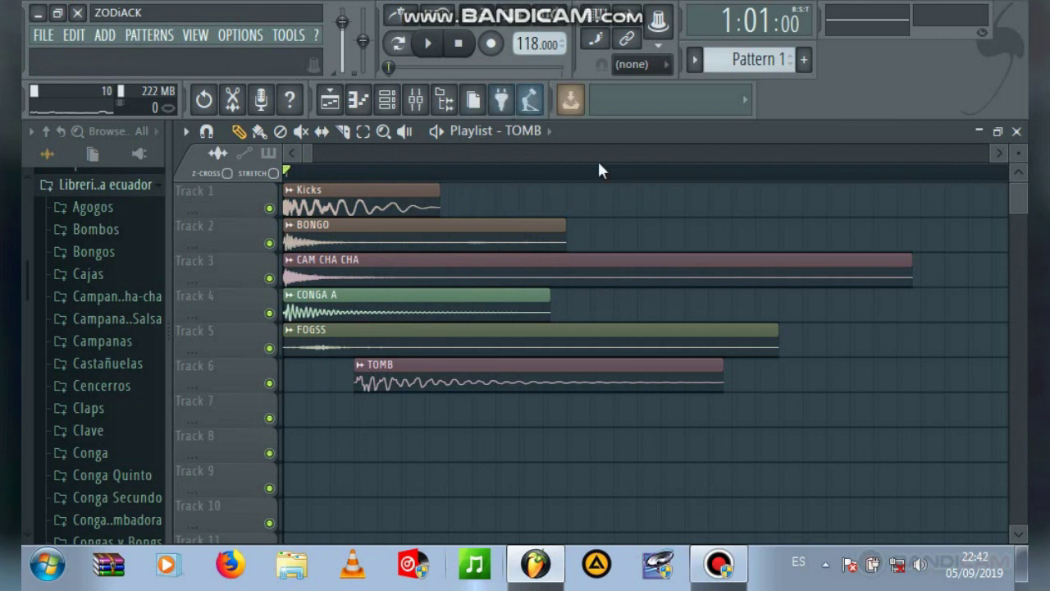
Step: Place a Hat 1 clip on Track 7, starting where the first BONGO clip in bar 1 ends
{"action": "left_click", "coordinate": [550, 134]}
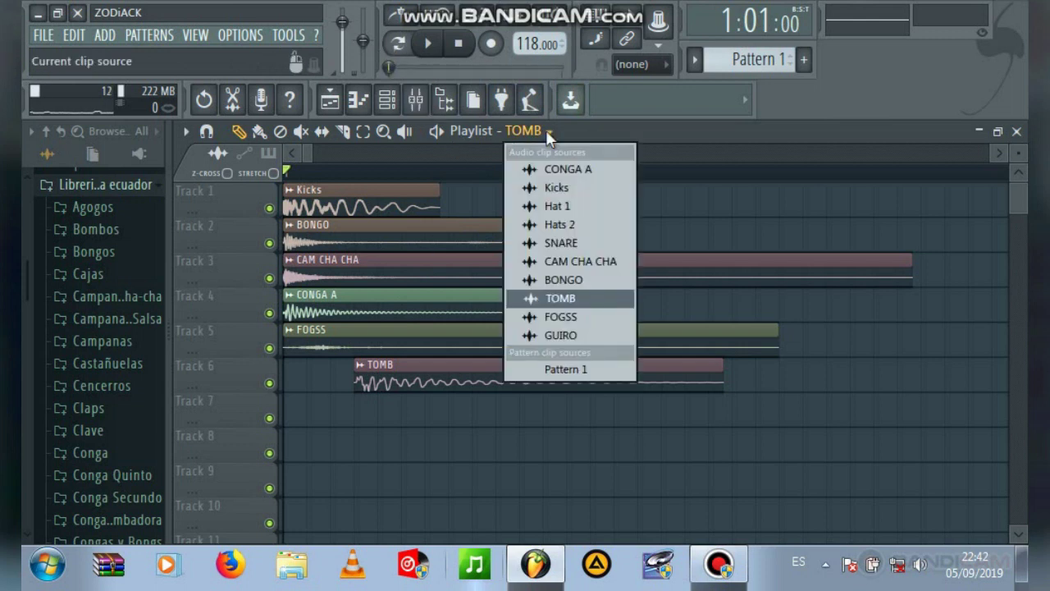
{"action": "left_click", "coordinate": [555, 206]}
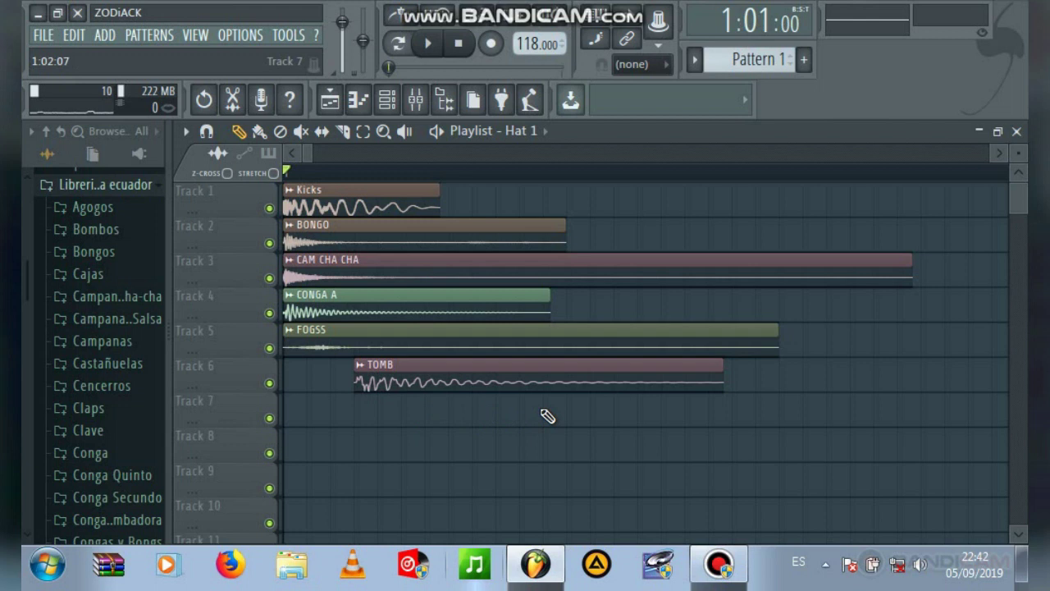
{"action": "left_click", "coordinate": [575, 422]}
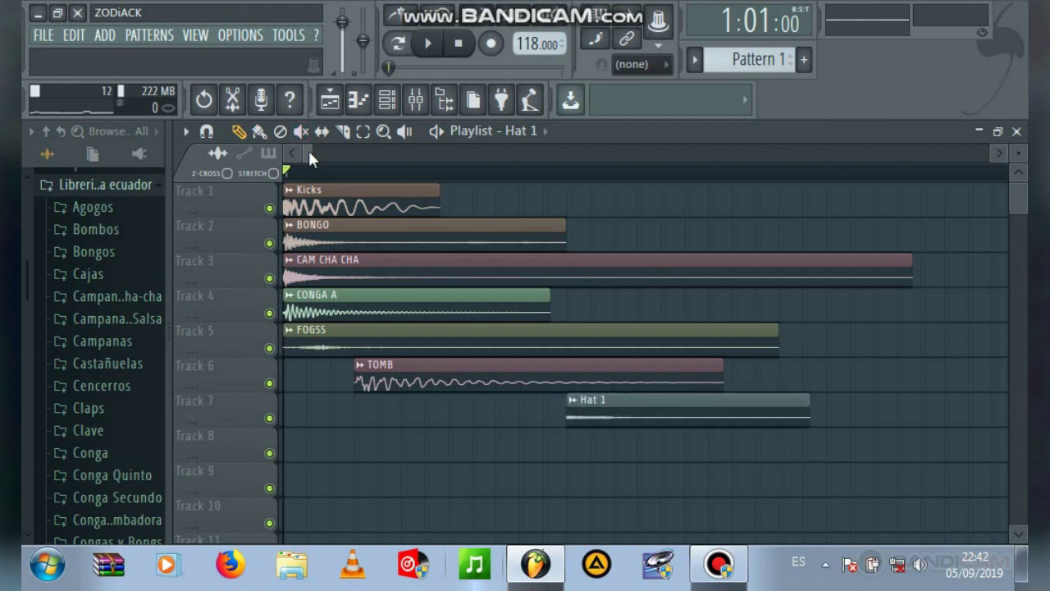
{"action": "scroll", "coordinate": [309, 152], "scroll_direction": "right", "scroll_amount": 2}
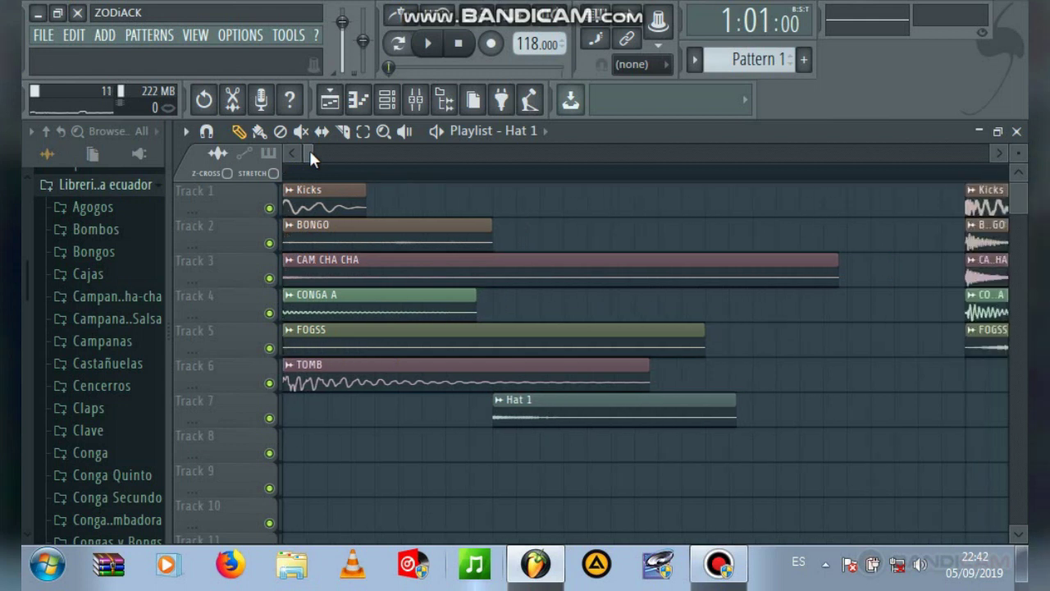
{"action": "scroll", "coordinate": [310, 150], "scroll_direction": "right", "scroll_amount": 4}
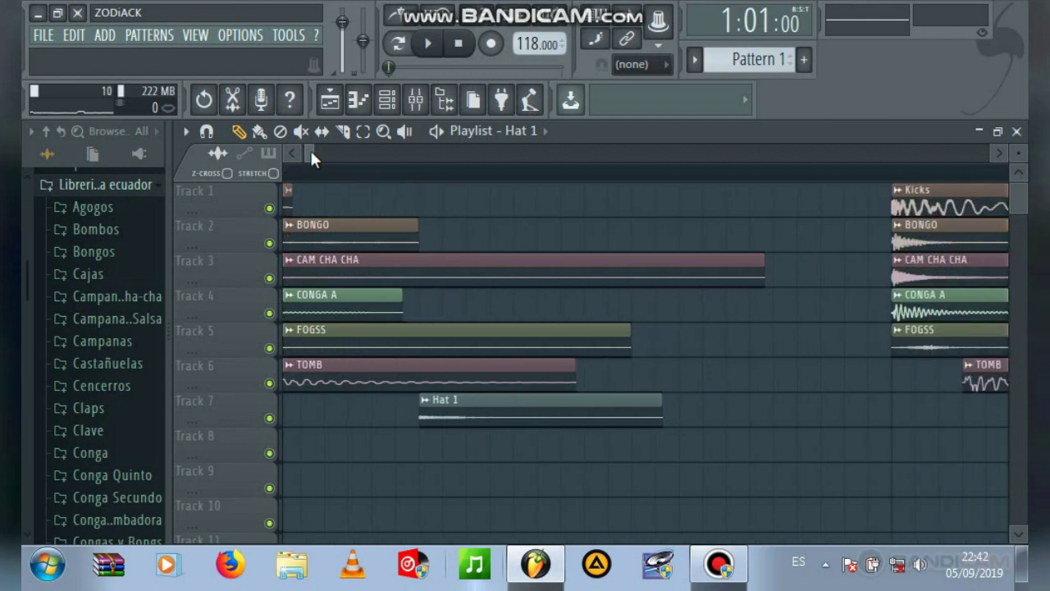
{"action": "scroll", "coordinate": [312, 150], "scroll_direction": "right", "scroll_amount": 2}
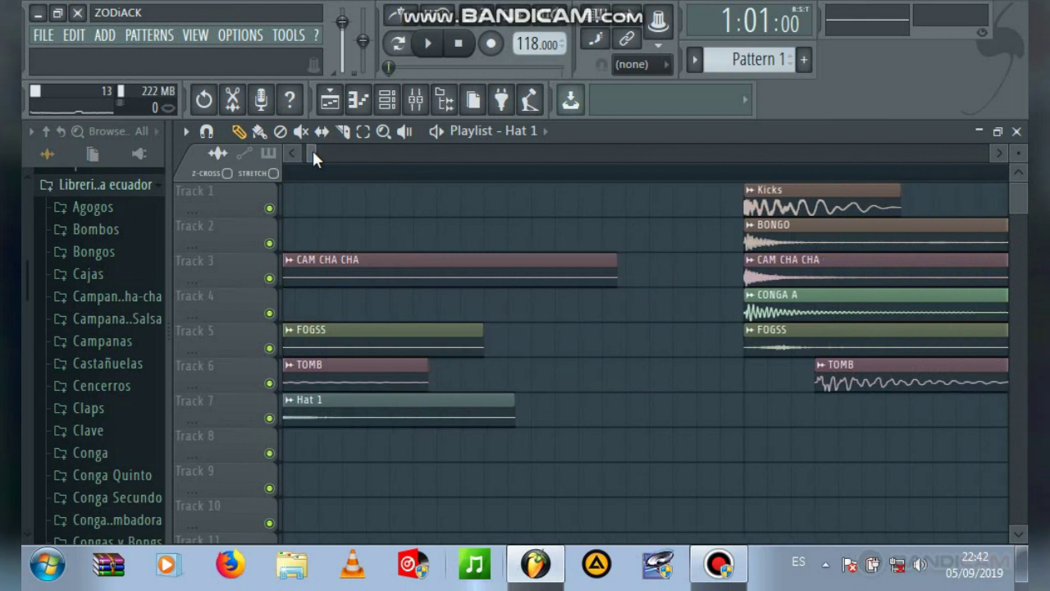
{"action": "left_click_drag", "start_coordinate": [313, 150], "coordinate": [288, 150]}
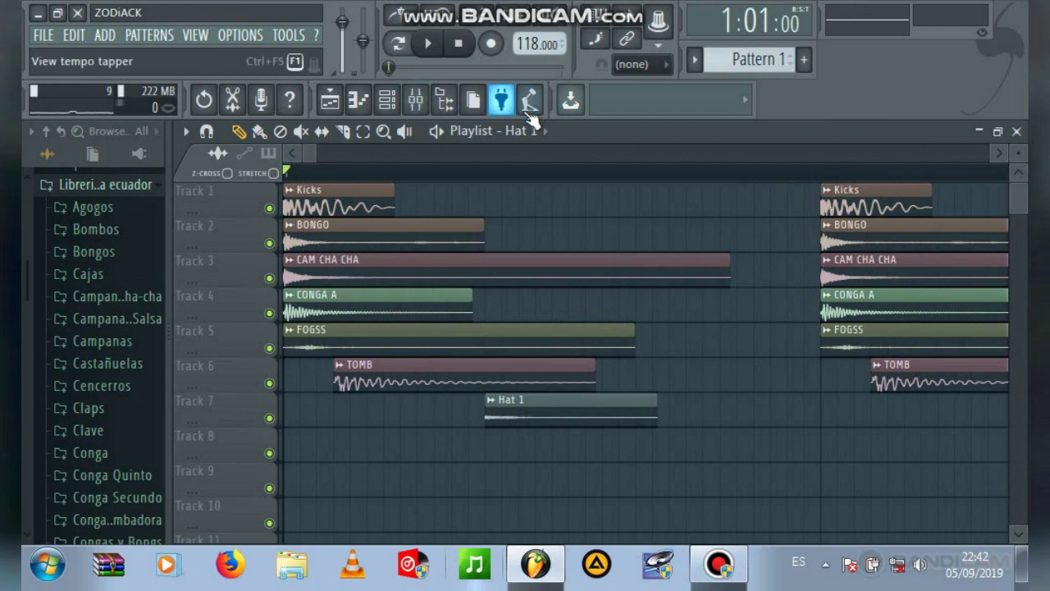
Step: Place Hat 1 clips on Track 7 in the second, third and fourth beats of bar 1, each starting where that beat's BONGO clip ends
{"action": "left_click_drag", "start_coordinate": [308, 151], "coordinate": [317, 155]}
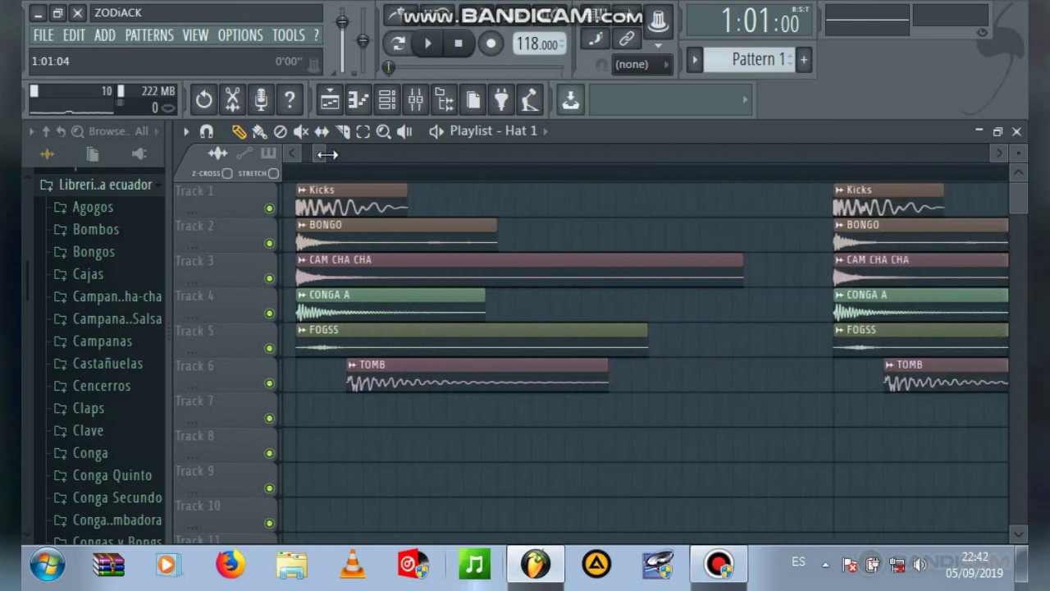
{"action": "scroll", "coordinate": [343, 288], "scroll_direction": "up", "scroll_amount": 3}
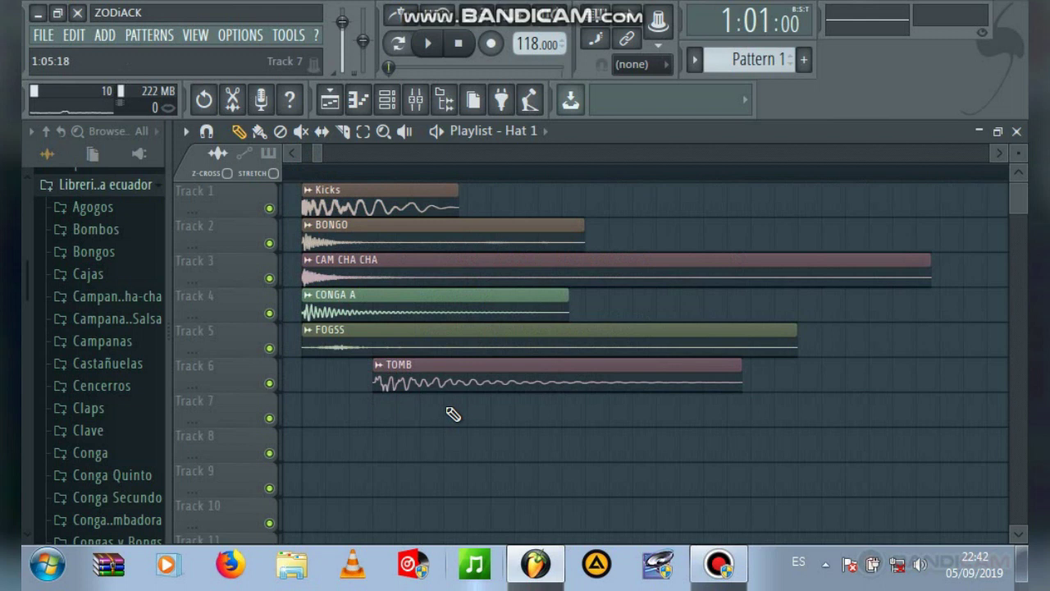
{"action": "left_click", "coordinate": [594, 420]}
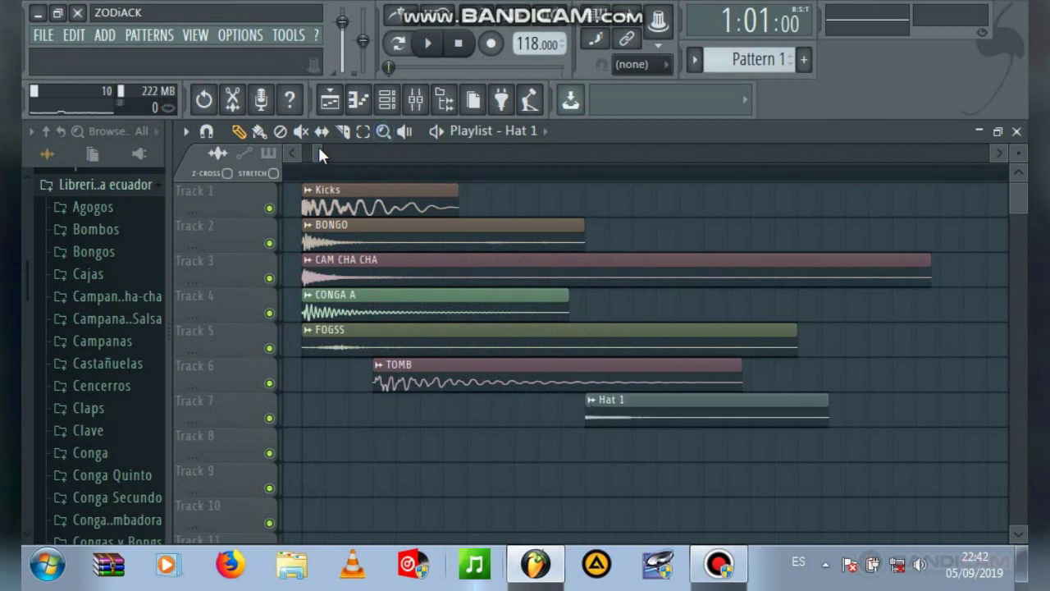
{"action": "left_click_drag", "start_coordinate": [318, 150], "coordinate": [326, 157]}
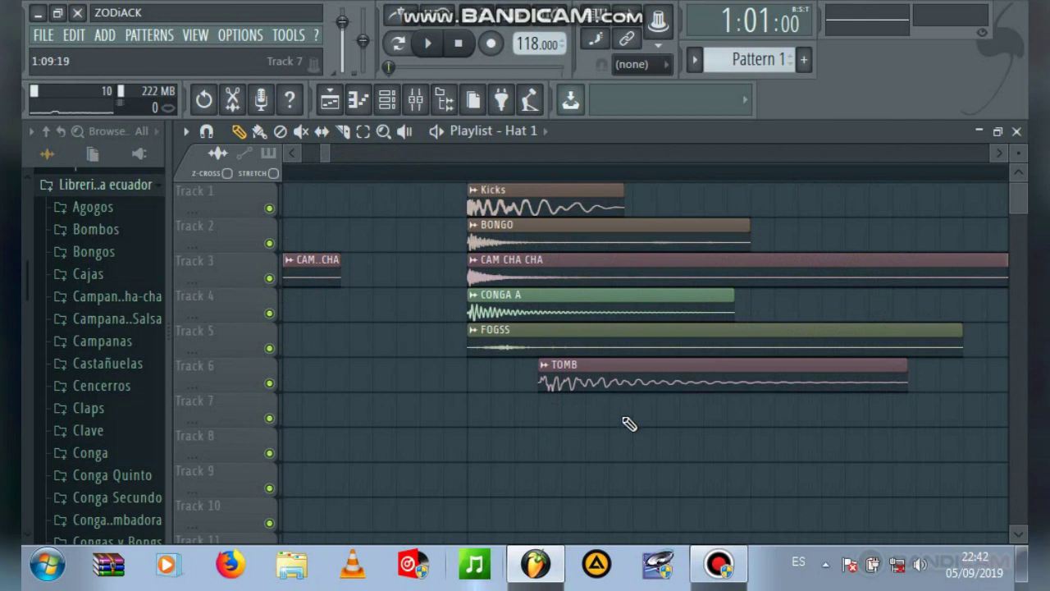
{"action": "left_click", "coordinate": [757, 421]}
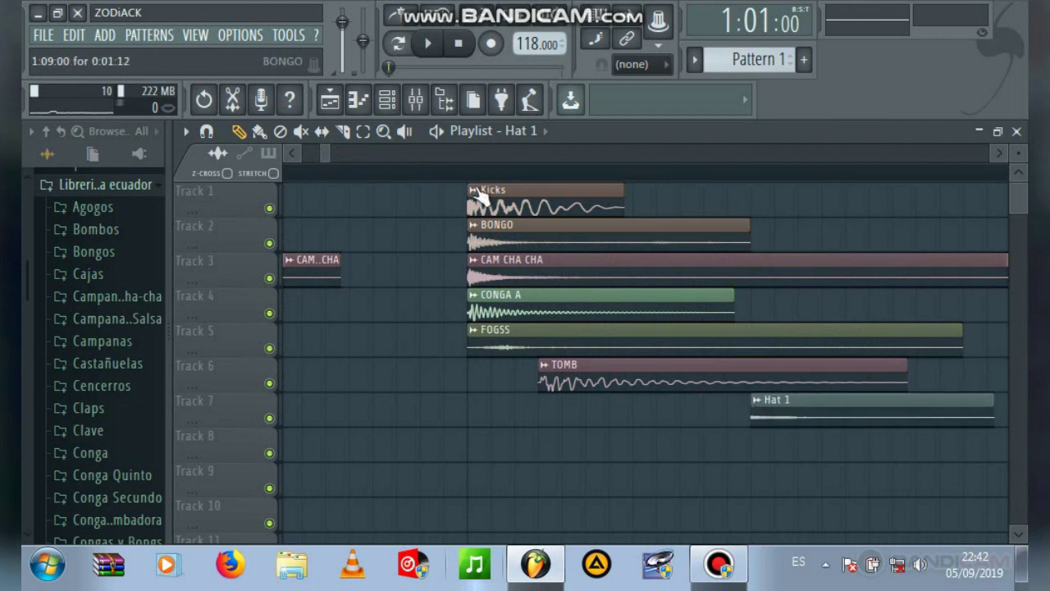
{"action": "left_click_drag", "start_coordinate": [324, 154], "coordinate": [335, 161]}
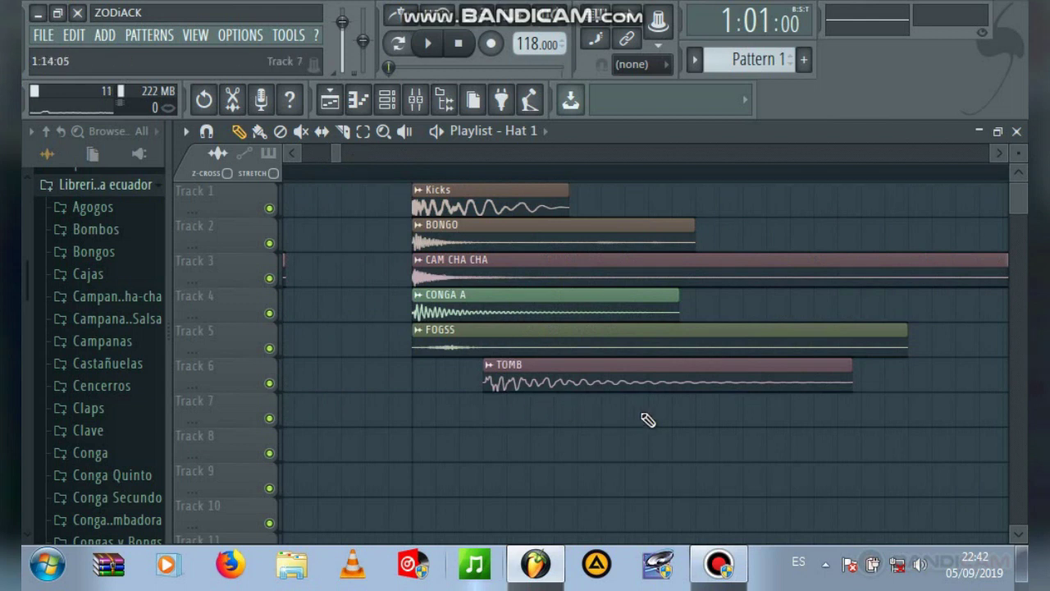
{"action": "left_click", "coordinate": [703, 421]}
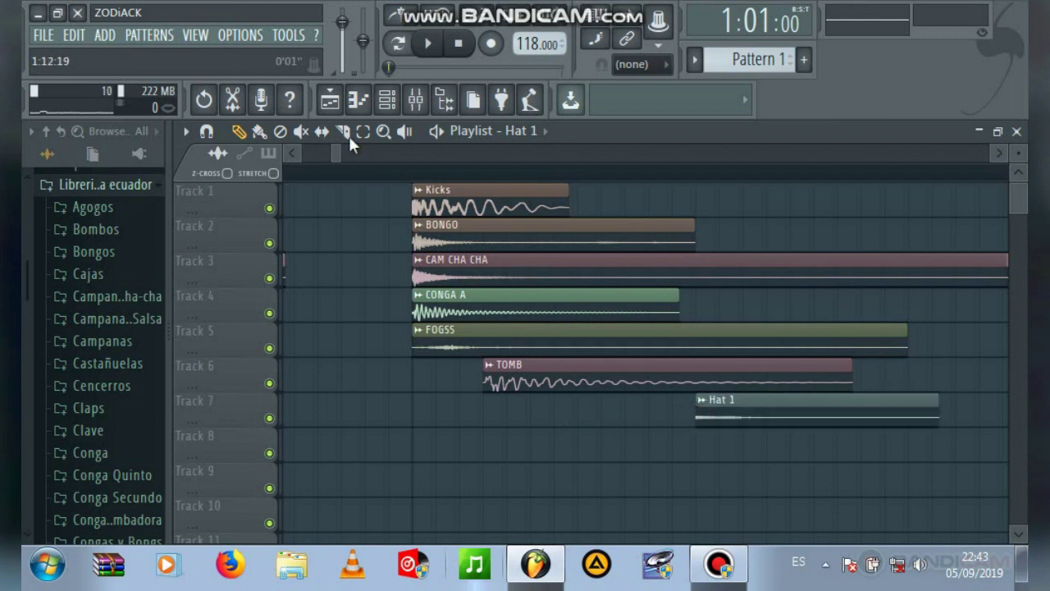
Step: Place a Hats 2 clip on Track 8 aligned with the start of each Hat 1 clip in bar 1, and play the eight tracks back
{"action": "left_click", "coordinate": [544, 131]}
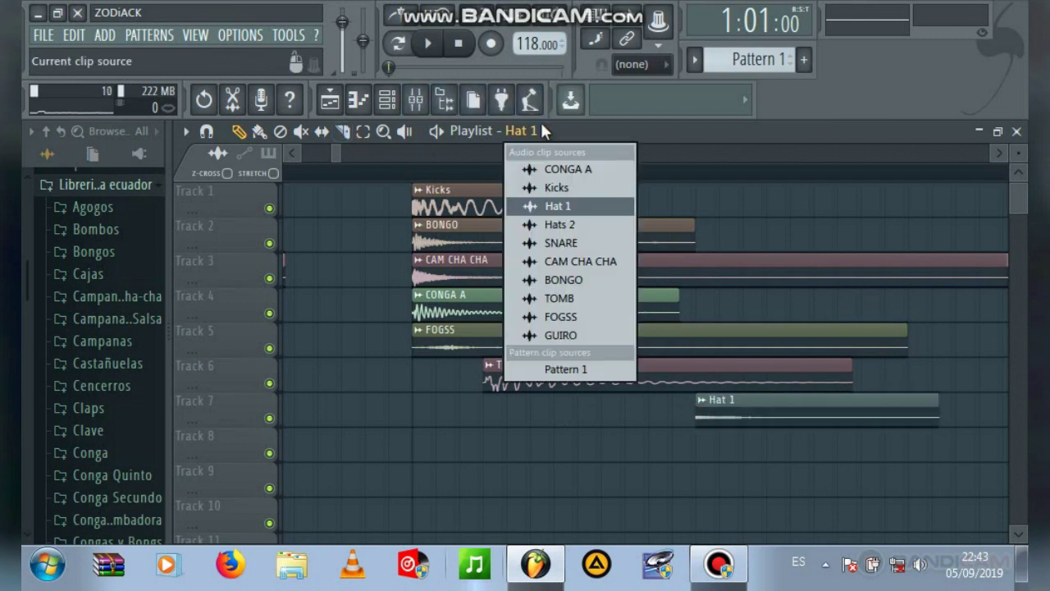
{"action": "left_click", "coordinate": [560, 224]}
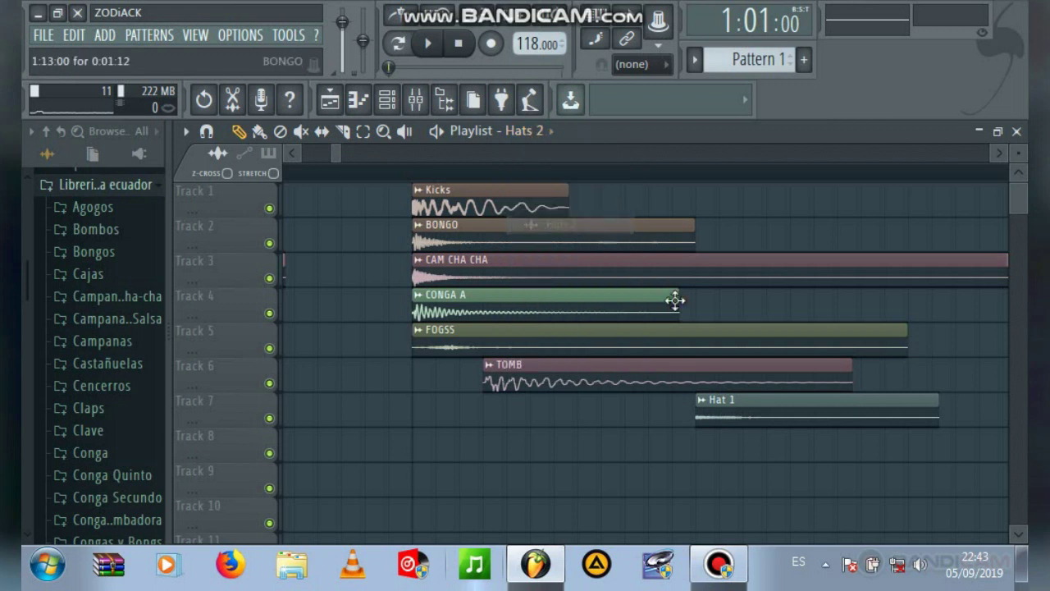
{"action": "left_click", "coordinate": [702, 458]}
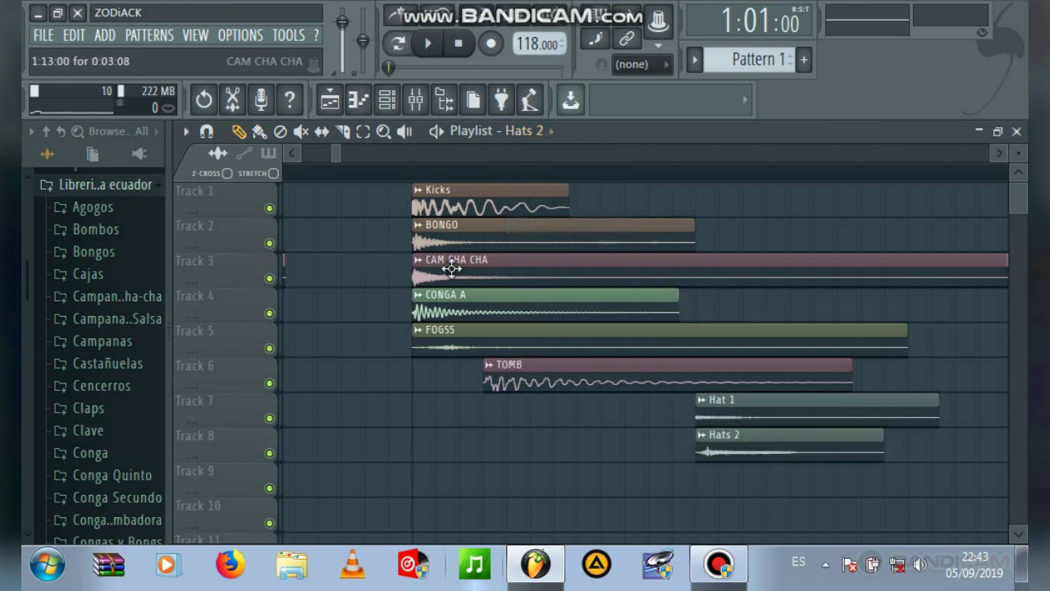
{"action": "left_click", "coordinate": [292, 154]}
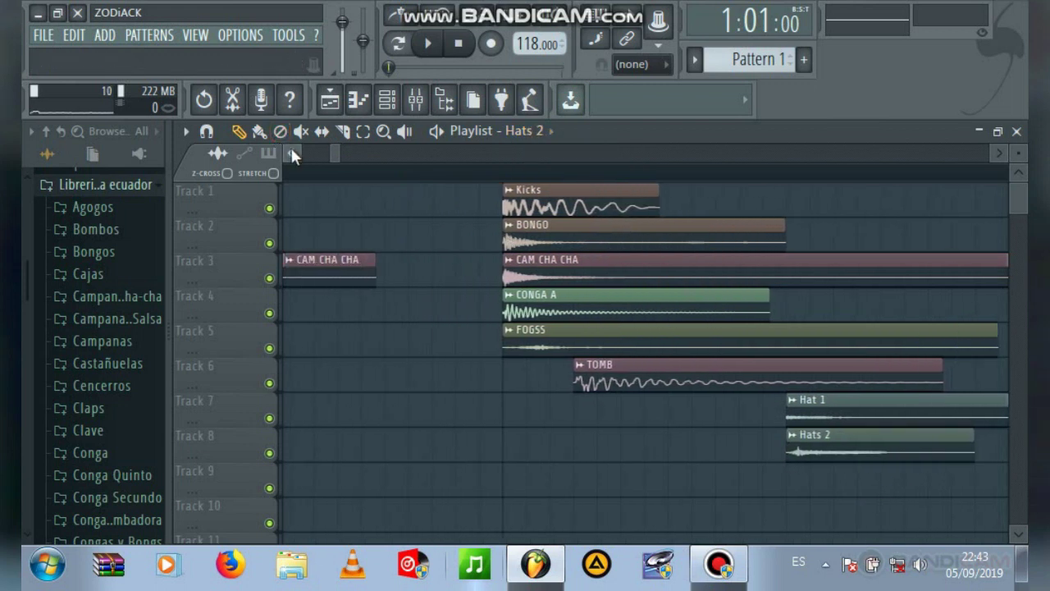
{"action": "left_click_drag", "start_coordinate": [293, 153], "coordinate": [311, 186]}
{"action": "left_click", "coordinate": [513, 462]}
{"action": "left_click", "coordinate": [420, 458]}
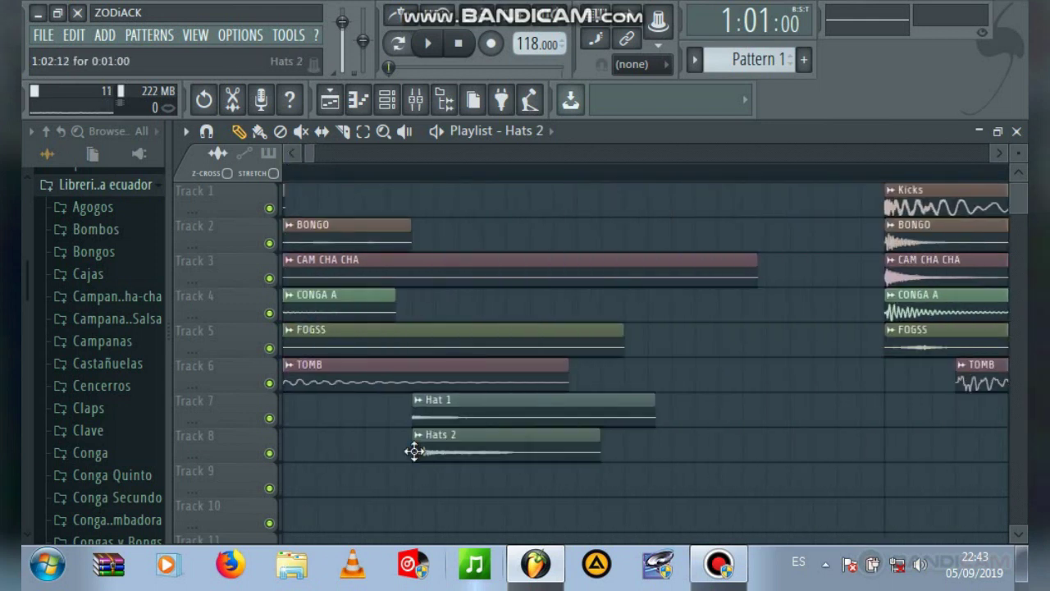
{"action": "key", "text": "space"}
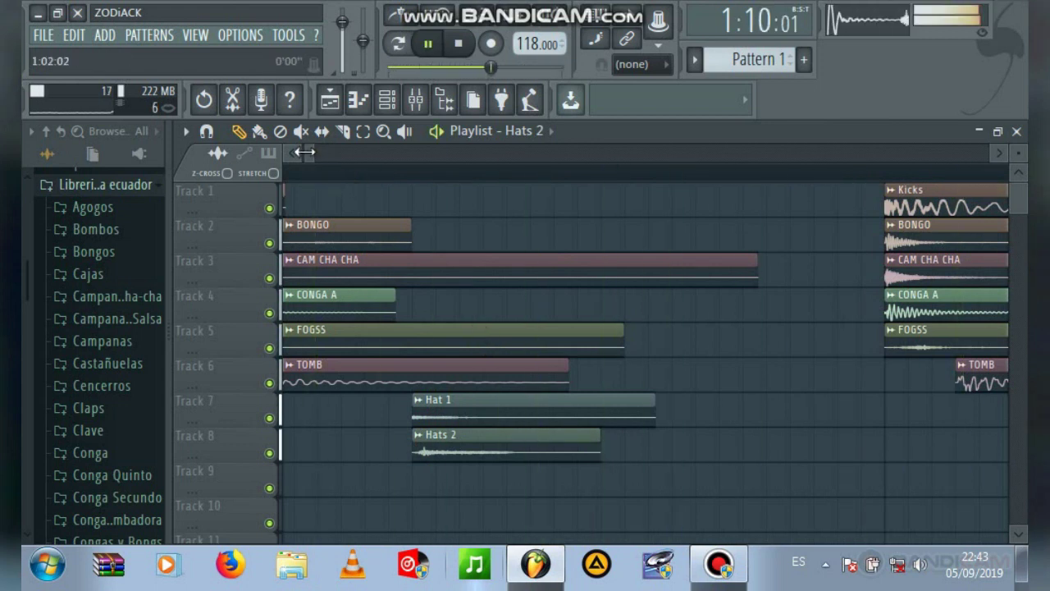
{"action": "key", "text": "space"}
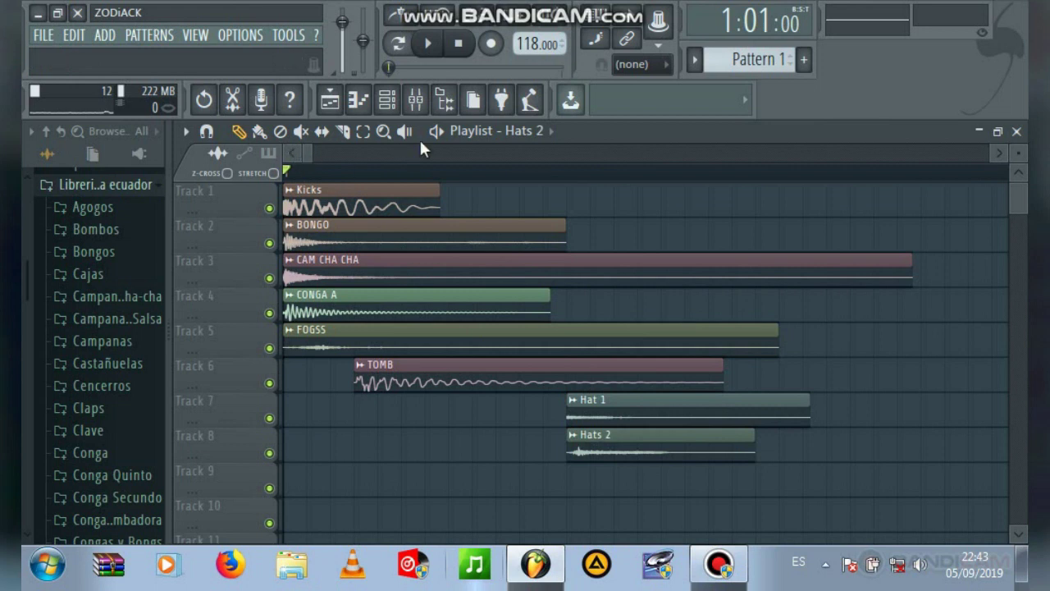
Step: Place SNARE clips on Track 9, starting at the end of the first beat's FOGSS clip and at the start of the second beat's Hat 1 clip
{"action": "left_click", "coordinate": [549, 134]}
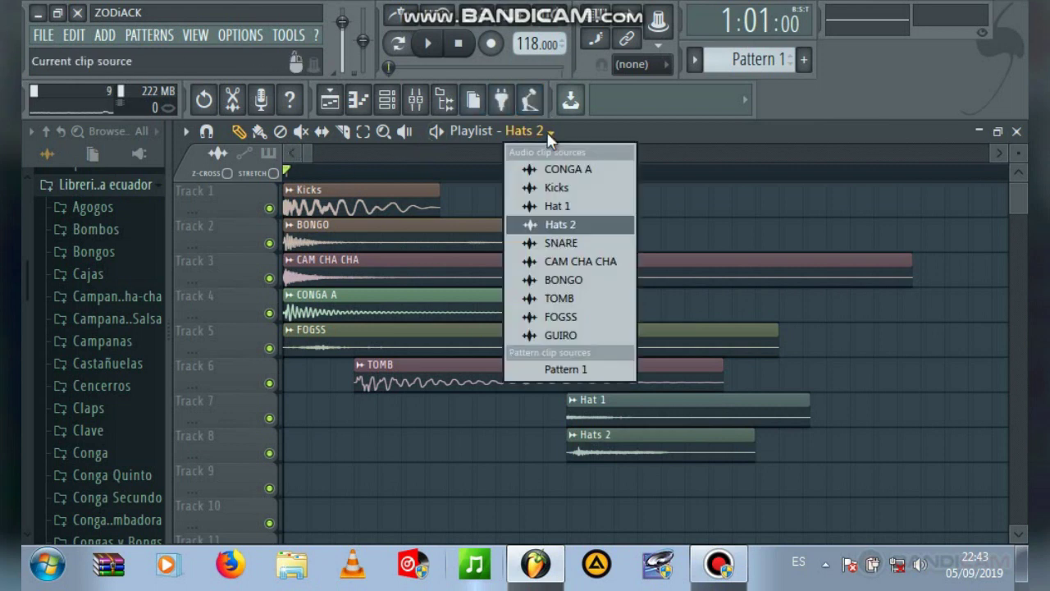
{"action": "left_click", "coordinate": [575, 246]}
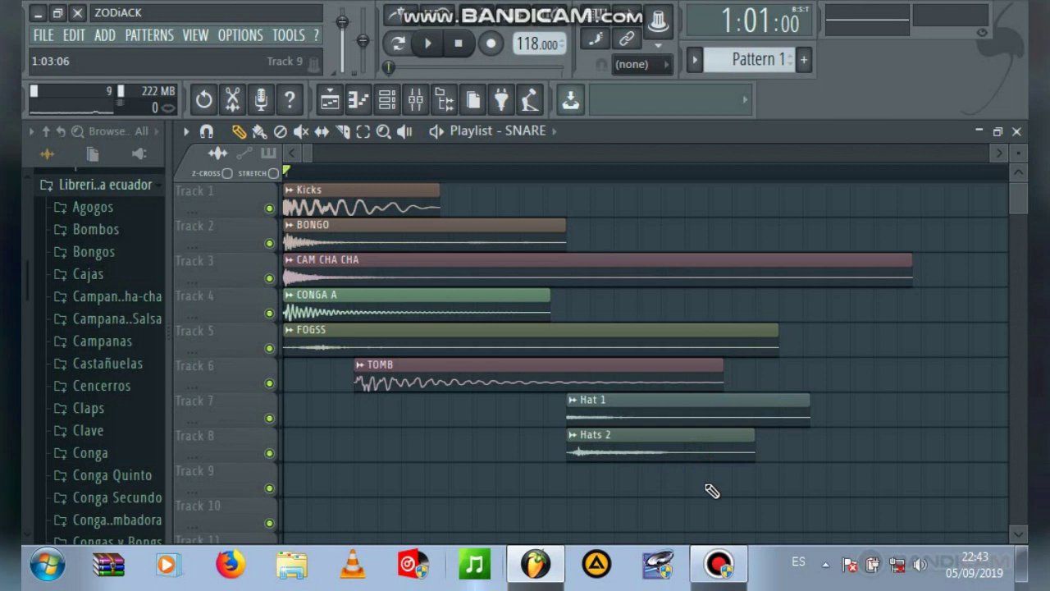
{"action": "left_click", "coordinate": [782, 479]}
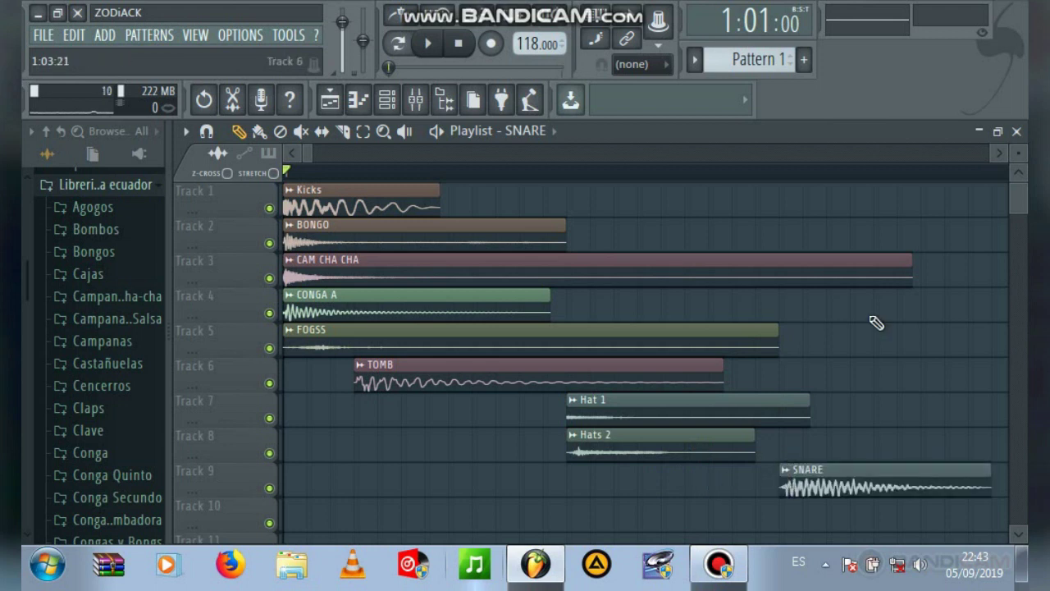
{"action": "left_click", "coordinate": [997, 150]}
{"action": "key", "text": "ctrl+z"}
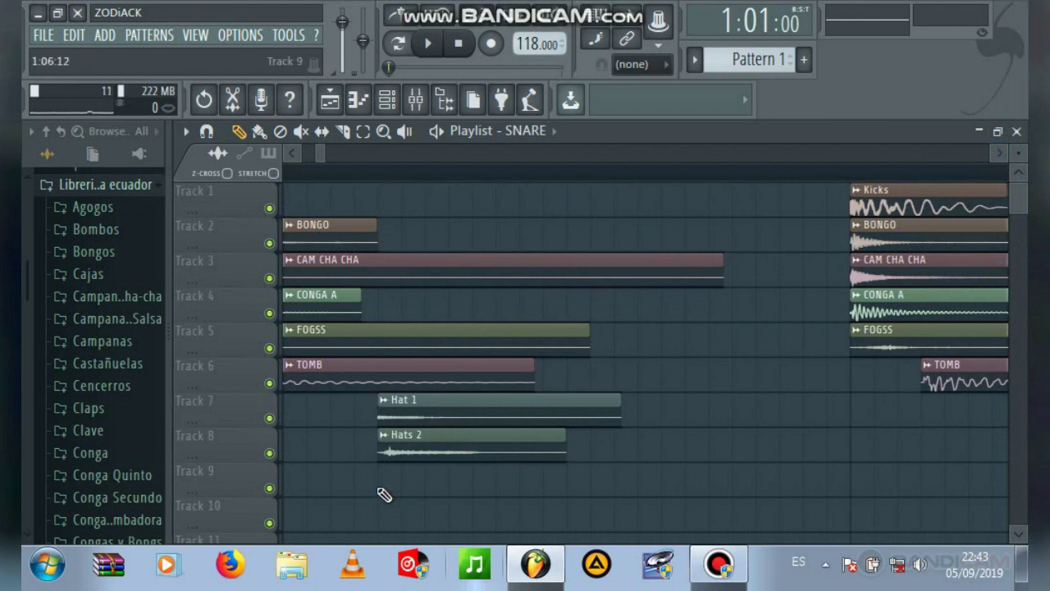
{"action": "left_click", "coordinate": [384, 494]}
Step: Add SNARE clips on Track 9 at the end of the third beat's FOGSS clip and at the start of the fourth beat's Hat 1 clip
{"action": "left_click", "coordinate": [999, 150]}
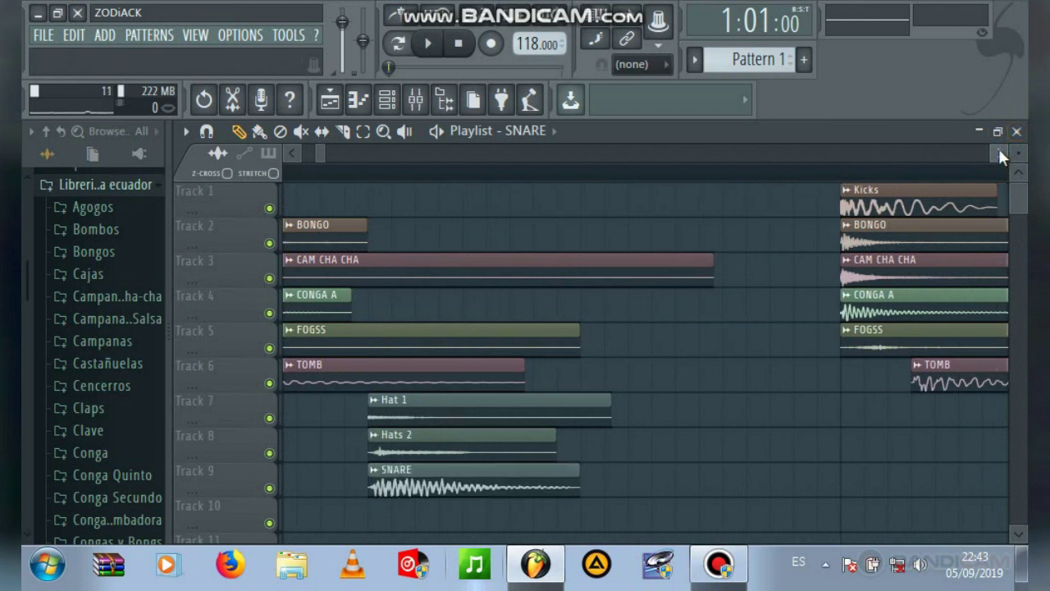
{"action": "left_click", "coordinate": [998, 152]}
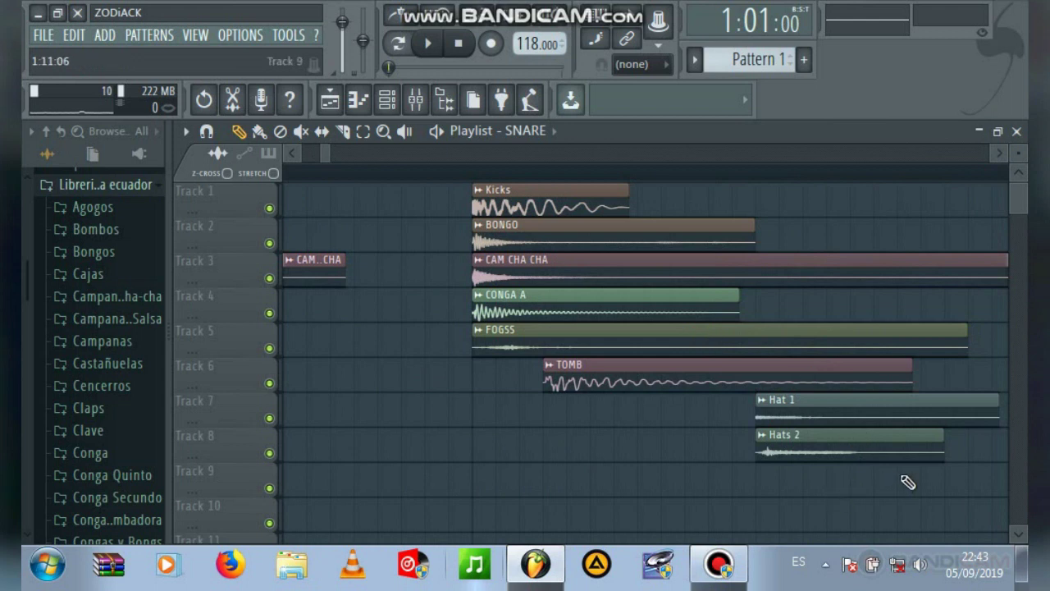
{"action": "left_click", "coordinate": [973, 485]}
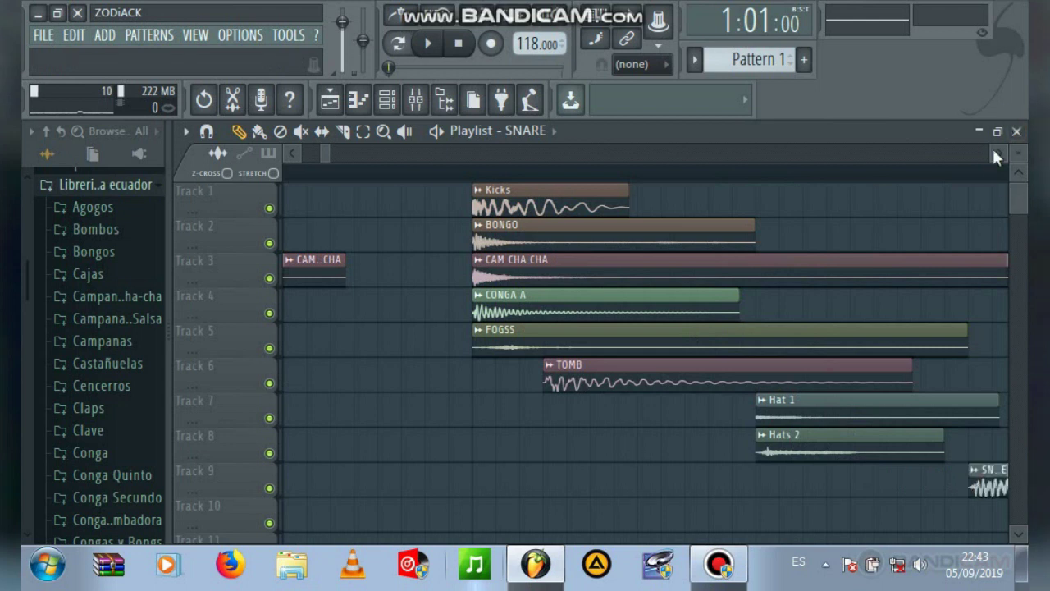
{"action": "scroll", "coordinate": [1002, 148], "scroll_direction": "right", "scroll_amount": 3}
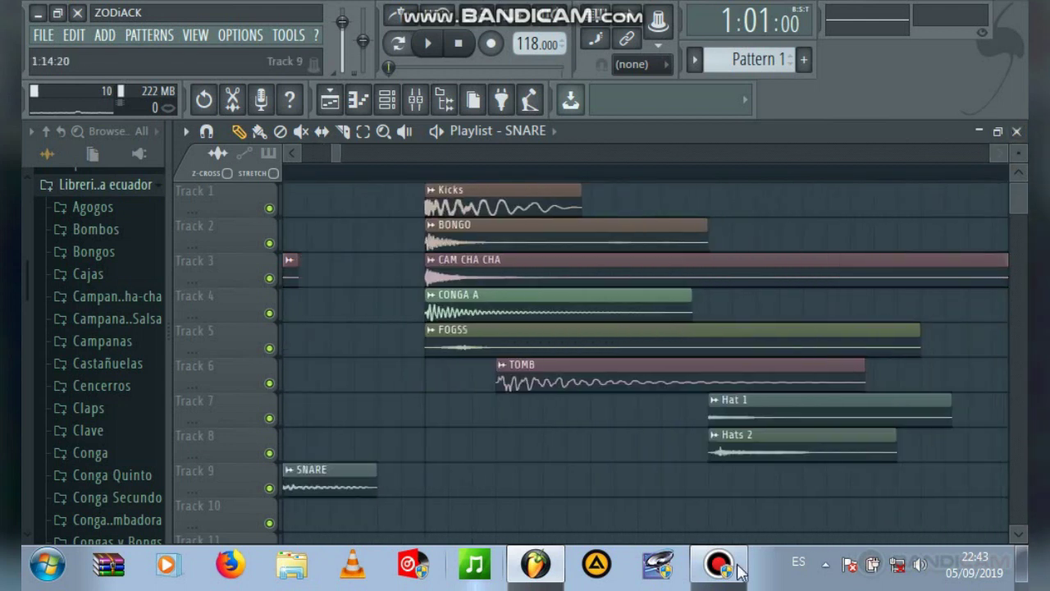
{"action": "left_click", "coordinate": [710, 487]}
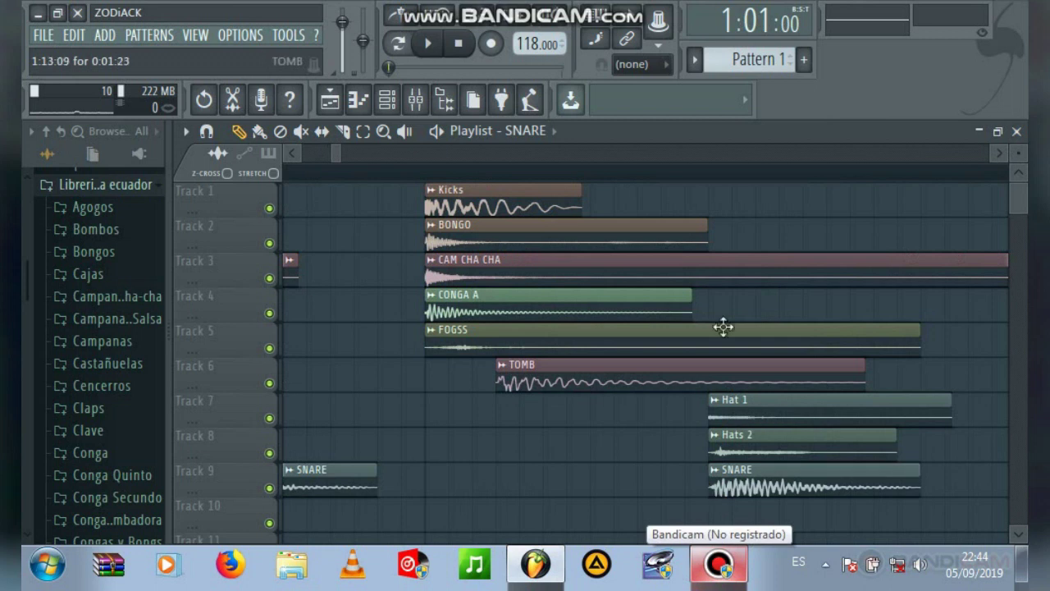
Step: Play back all nine tracks of bar 1 to check how the SNARE clips fit the rhythm
{"action": "key", "text": "space"}
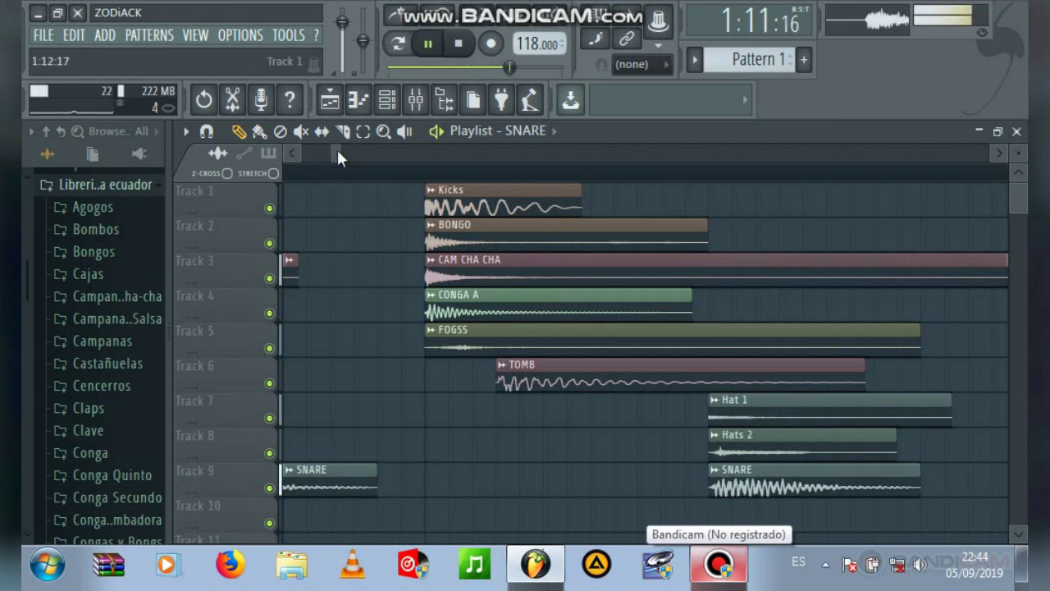
{"action": "left_click_drag", "start_coordinate": [336, 154], "coordinate": [291, 170]}
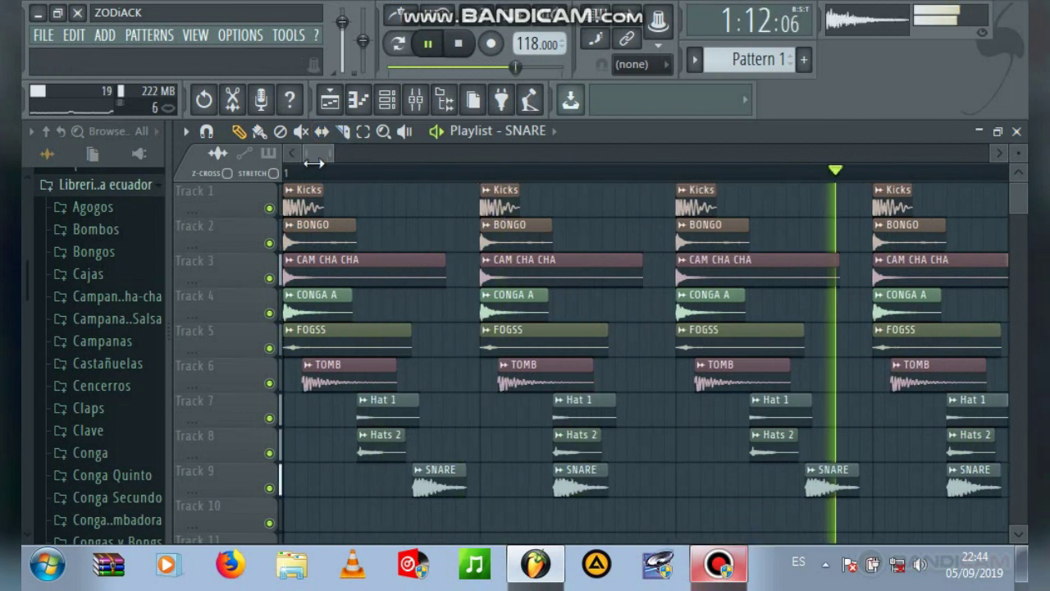
{"action": "scroll", "coordinate": [293, 174], "scroll_direction": "up", "scroll_amount": 4}
{"action": "key", "text": "space"}
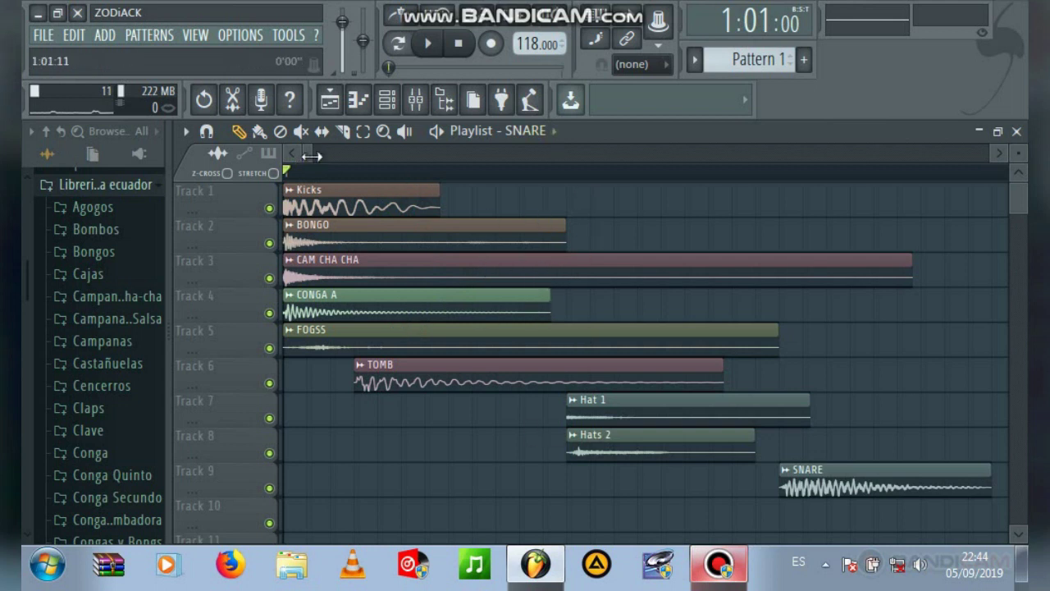
Step: Place a GUIRO clip on Track 10 at the start of the first Hat 1 clip, keeping only its short opening section and deleting the rest
{"action": "left_click", "coordinate": [551, 131]}
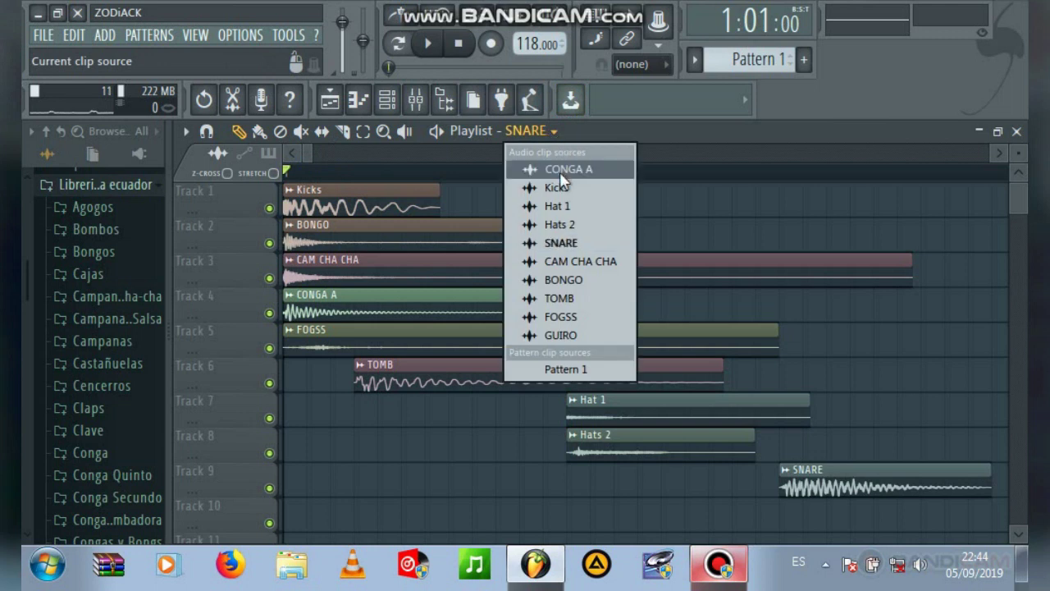
{"action": "left_click", "coordinate": [569, 333]}
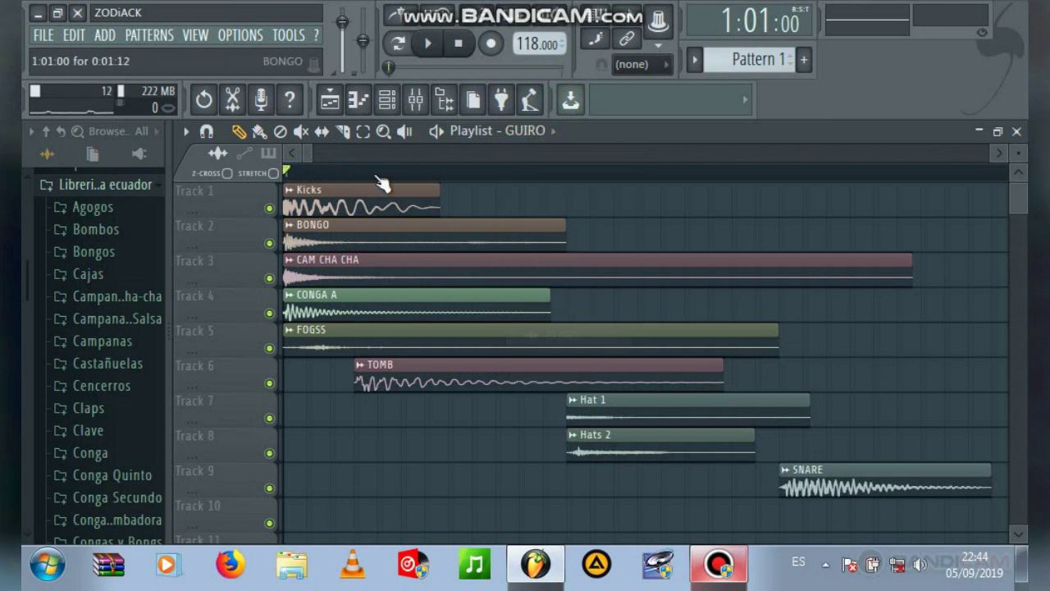
{"action": "left_click", "coordinate": [568, 517]}
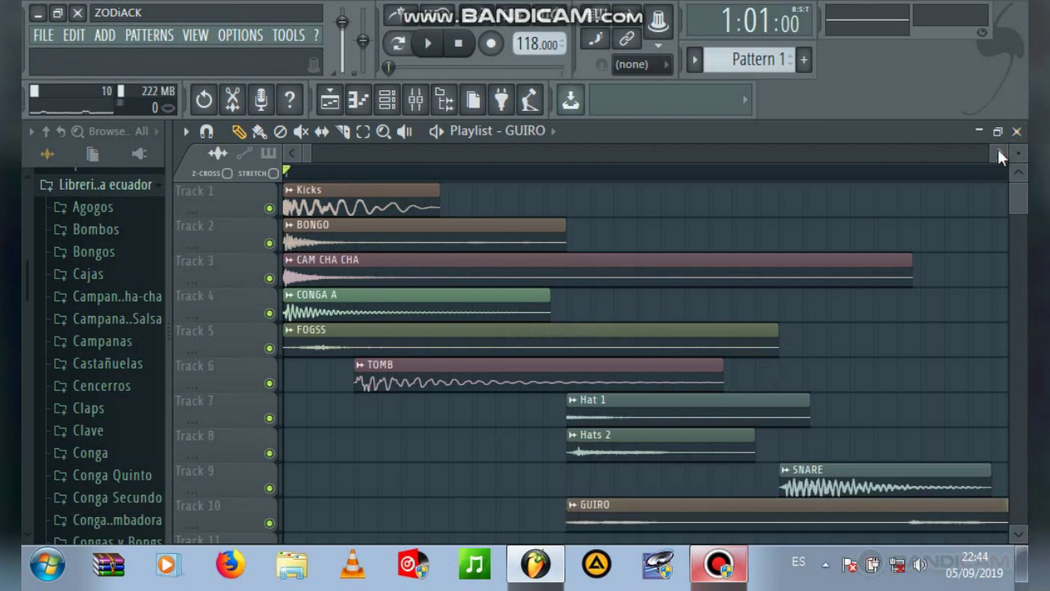
{"action": "scroll", "coordinate": [994, 150], "scroll_direction": "left", "scroll_amount": 3}
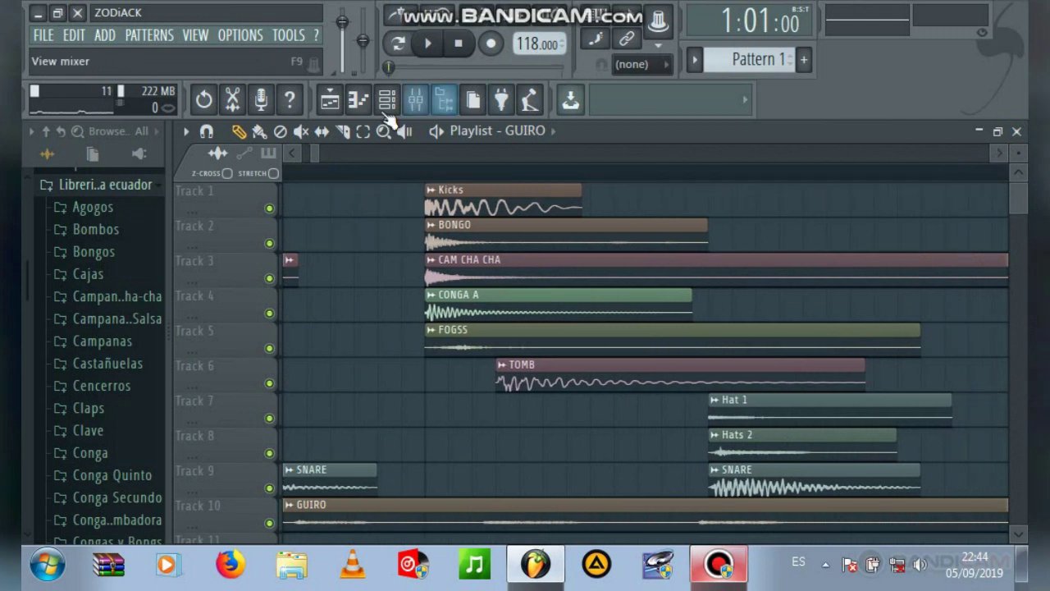
{"action": "left_click_drag", "start_coordinate": [309, 153], "coordinate": [291, 145]}
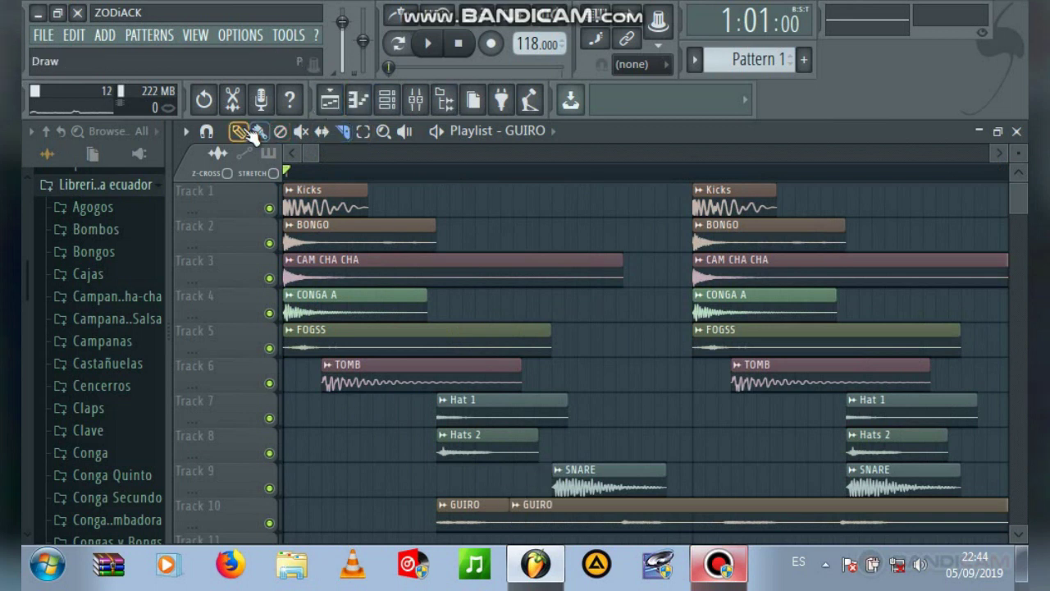
{"action": "right_click", "coordinate": [597, 514]}
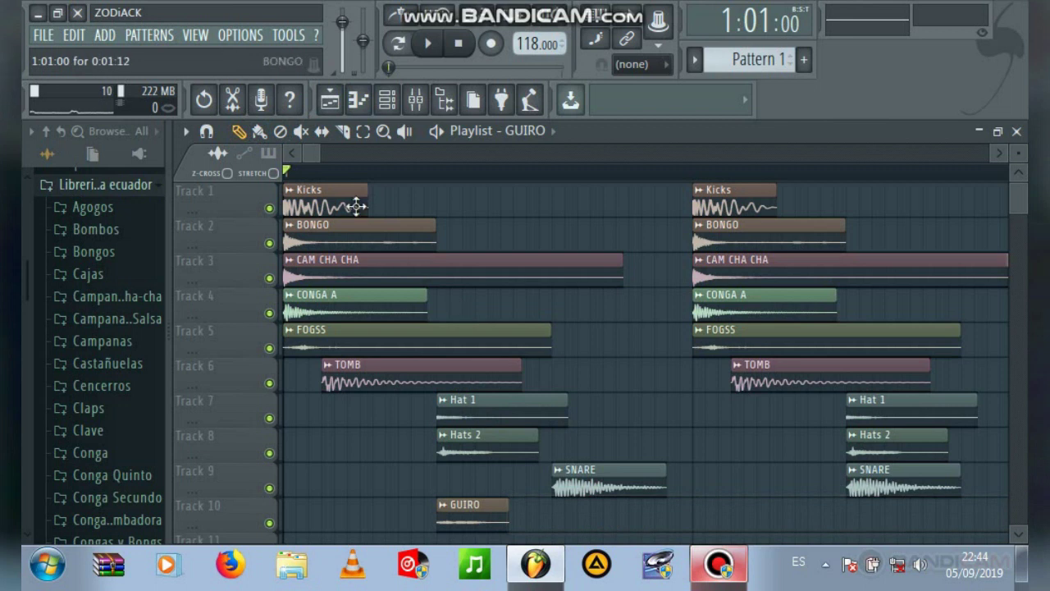
{"action": "left_click_drag", "start_coordinate": [320, 151], "coordinate": [307, 153]}
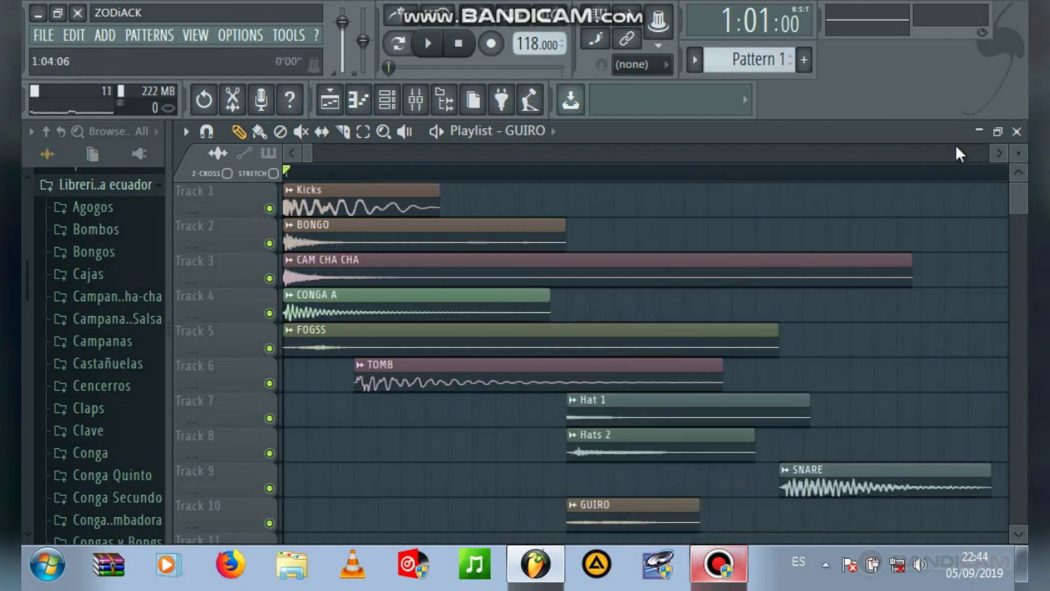
{"action": "left_click", "coordinate": [1000, 150]}
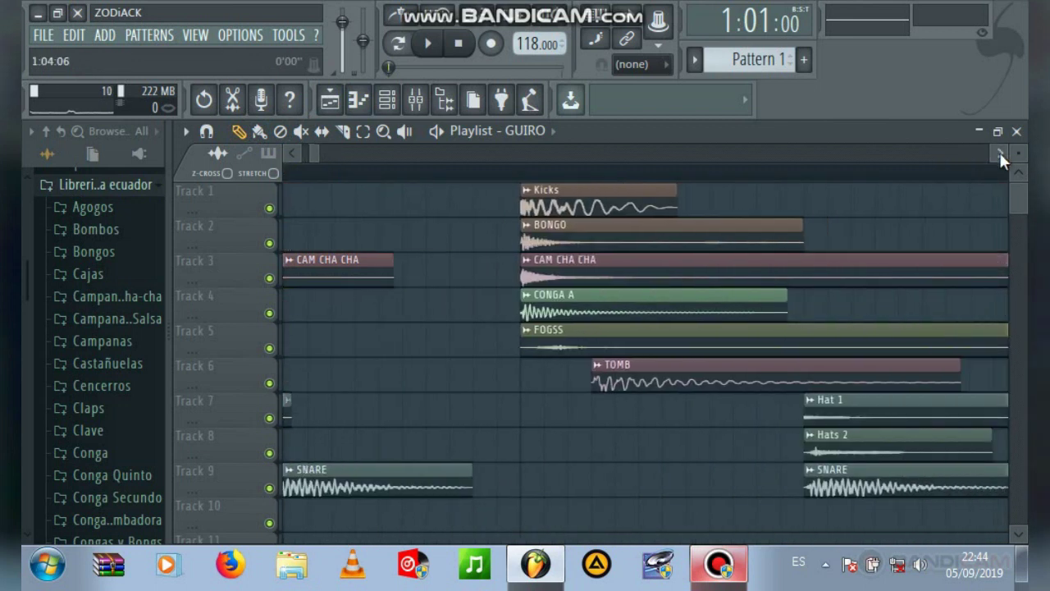
{"action": "left_click", "coordinate": [810, 517]}
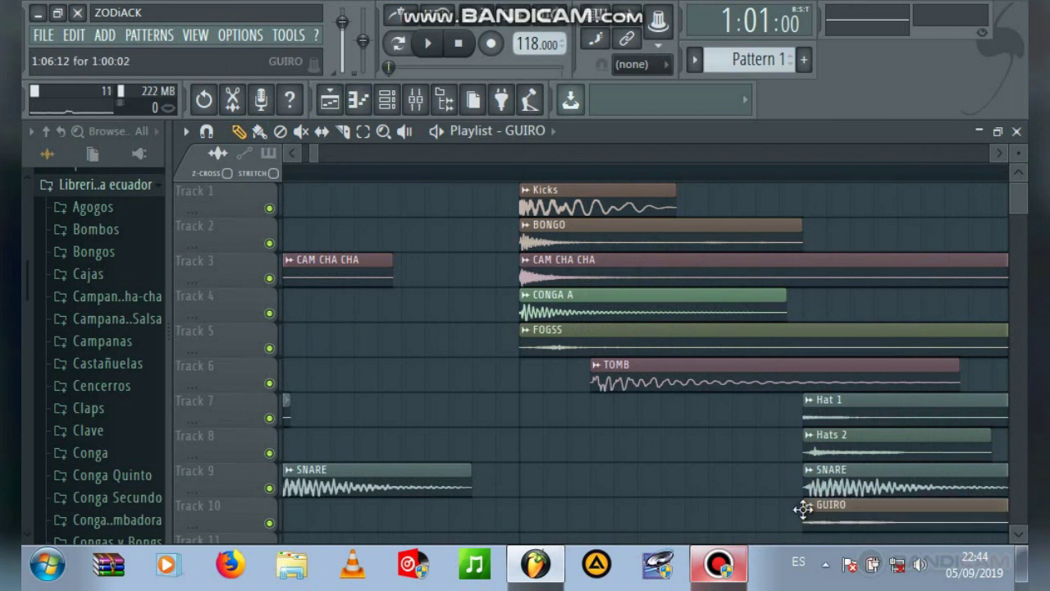
{"action": "key", "text": "space"}
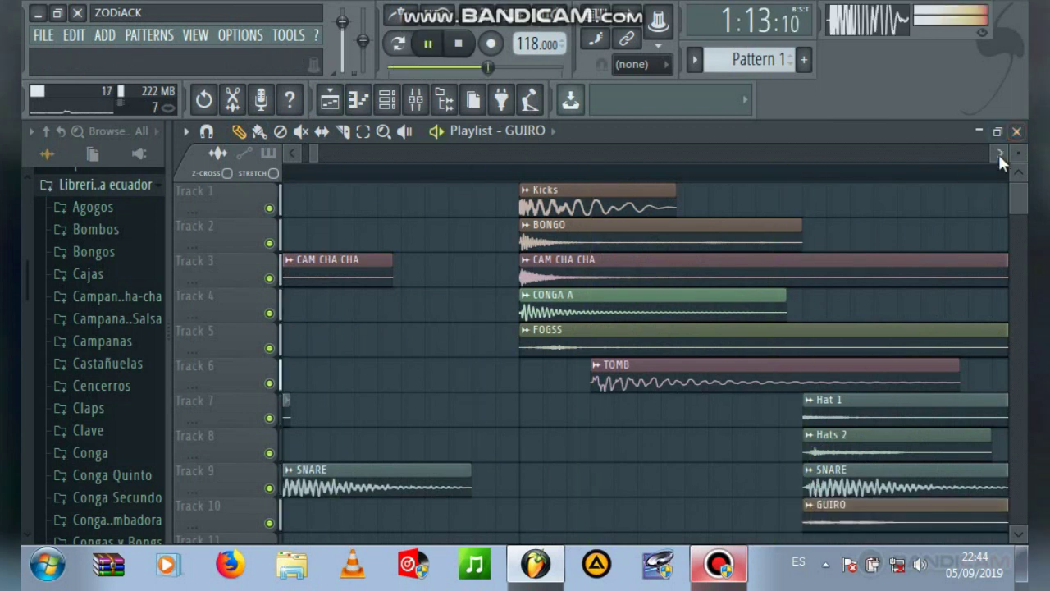
{"action": "key", "text": "space"}
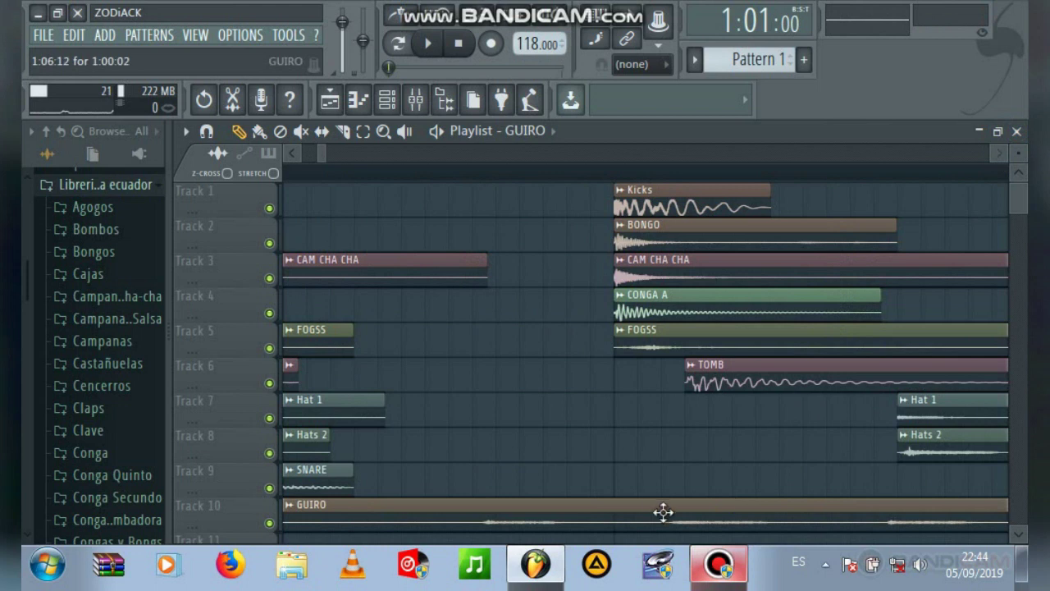
{"action": "right_click", "coordinate": [638, 502]}
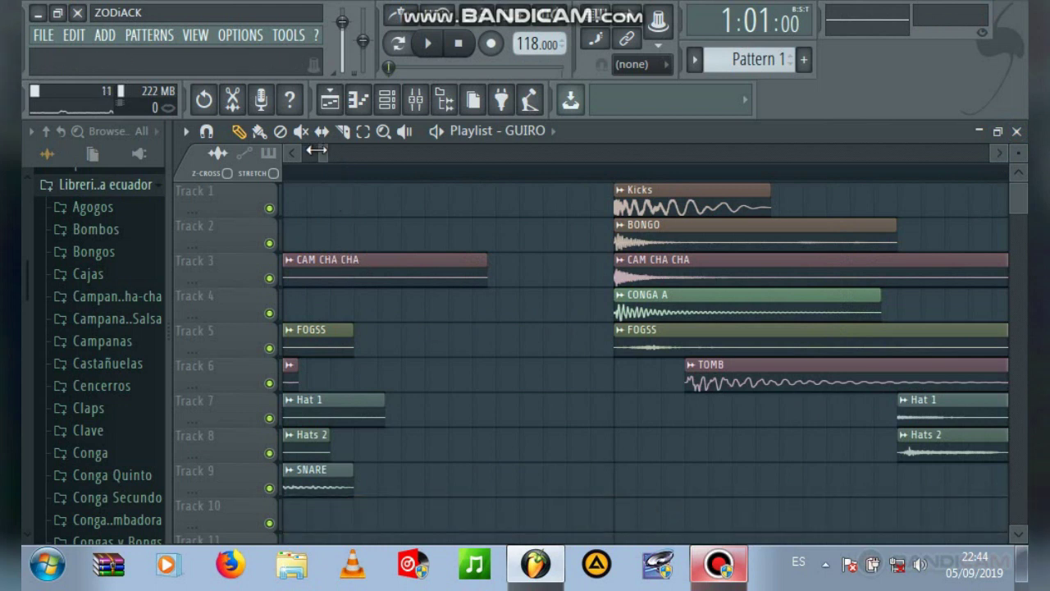
Step: Place the shortened GUIRO clip on Track 10 at the start of the second beat's Hat 1 clip and start playback
{"action": "left_click_drag", "start_coordinate": [317, 150], "coordinate": [287, 150]}
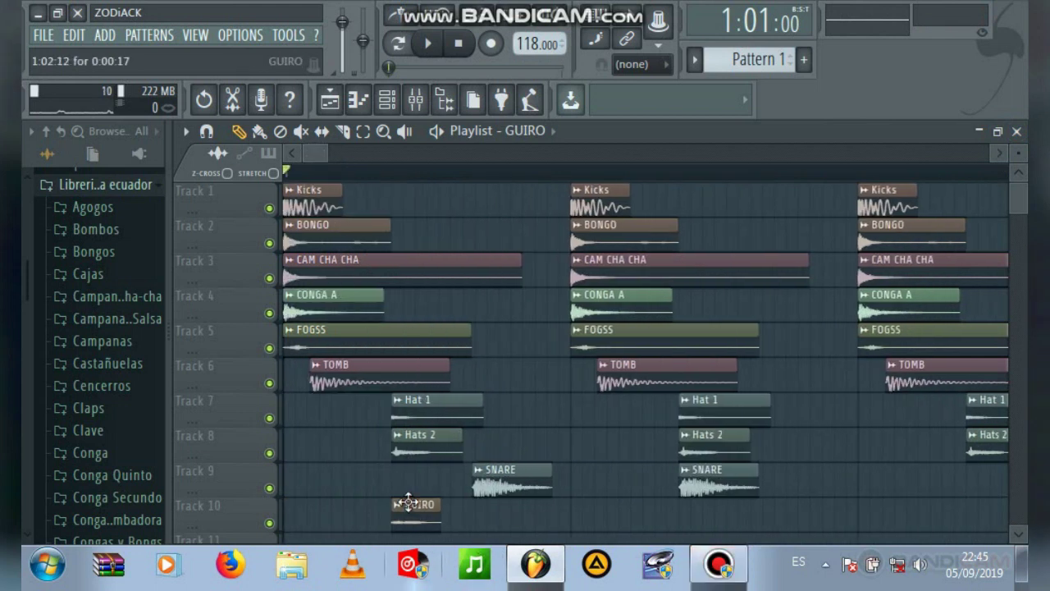
{"action": "mouse_move", "coordinate": [306, 156]}
{"action": "left_mouse_down"}
{"action": "mouse_move", "coordinate": [511, 230]}
{"action": "mouse_move", "coordinate": [298, 167]}
{"action": "left_mouse_up"}
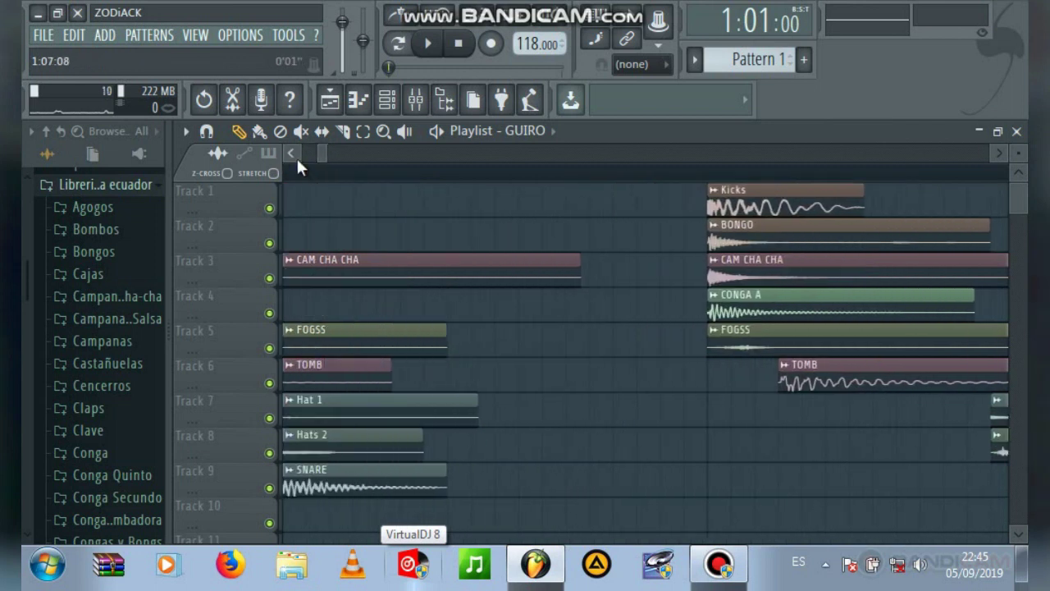
{"action": "left_click", "coordinate": [385, 521]}
{"action": "key", "text": "space"}
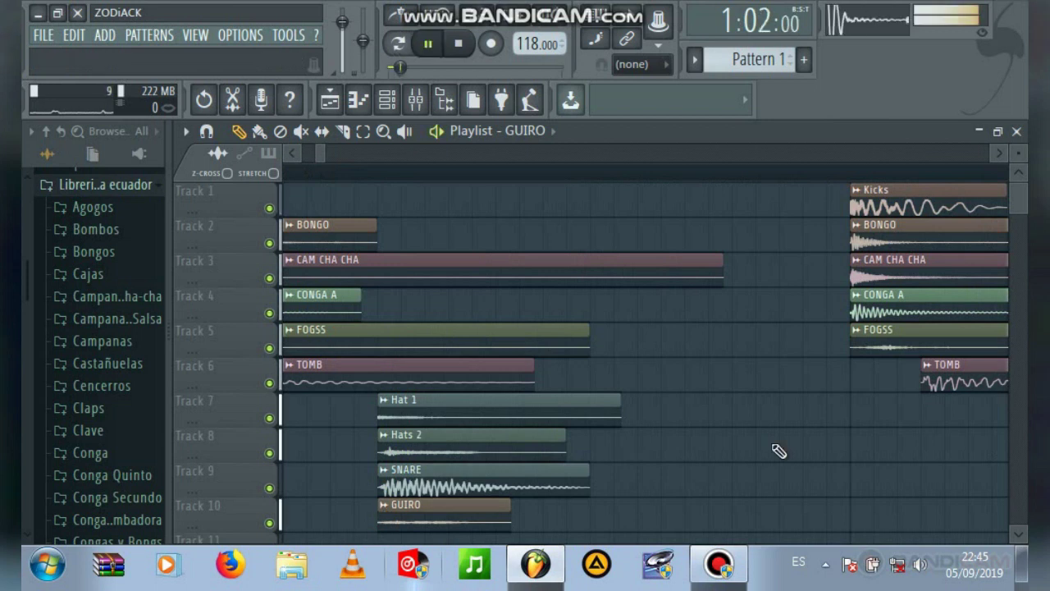
Step: Add short GUIRO clips on Track 10 at the start of the third and fourth beats' Hat 1 clips
{"action": "left_click", "coordinate": [997, 151]}
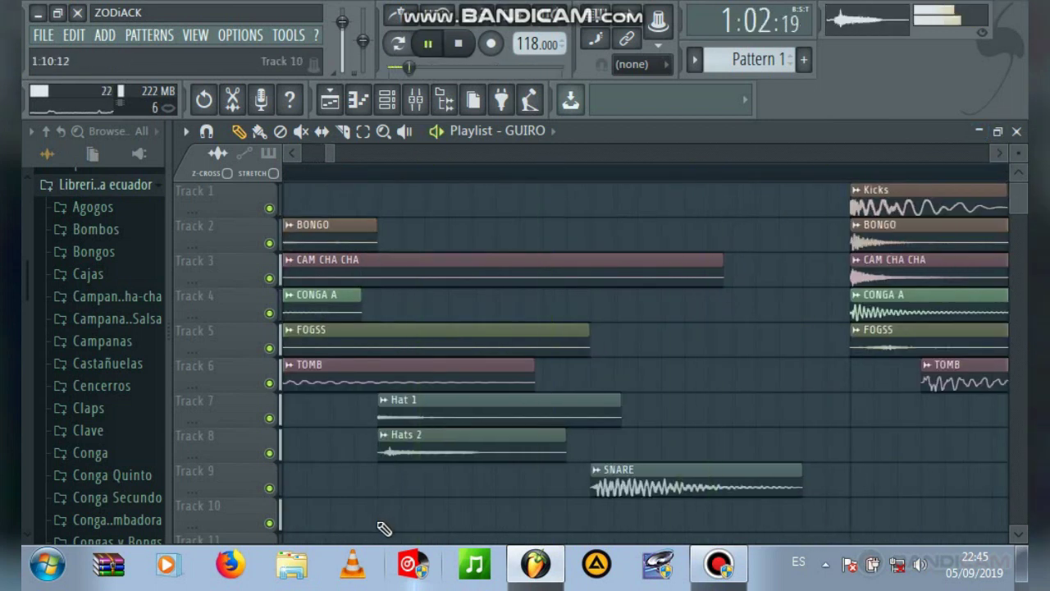
{"action": "left_click", "coordinate": [385, 529]}
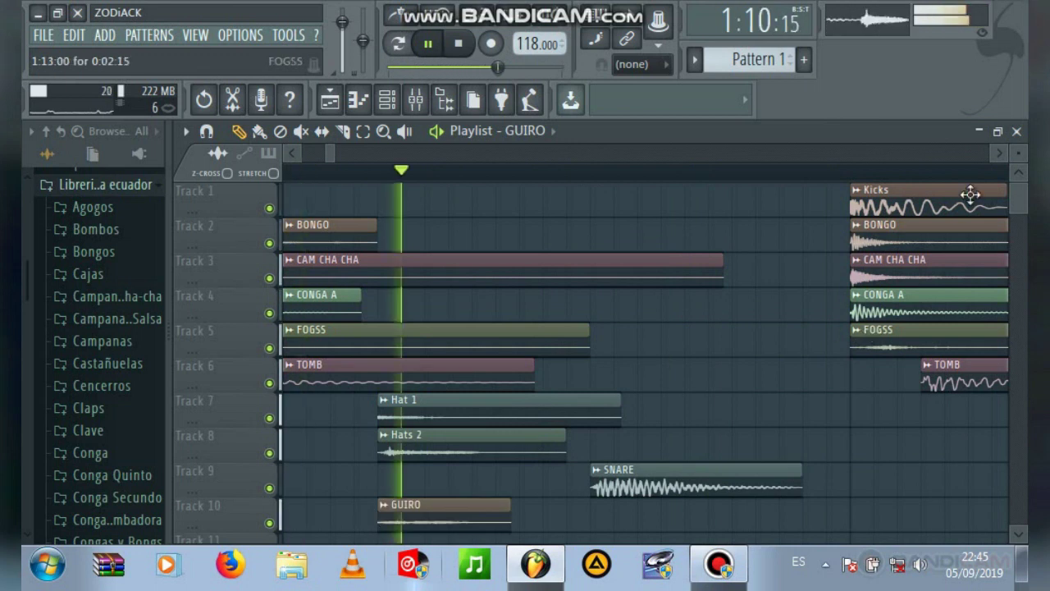
{"action": "left_click", "coordinate": [997, 153]}
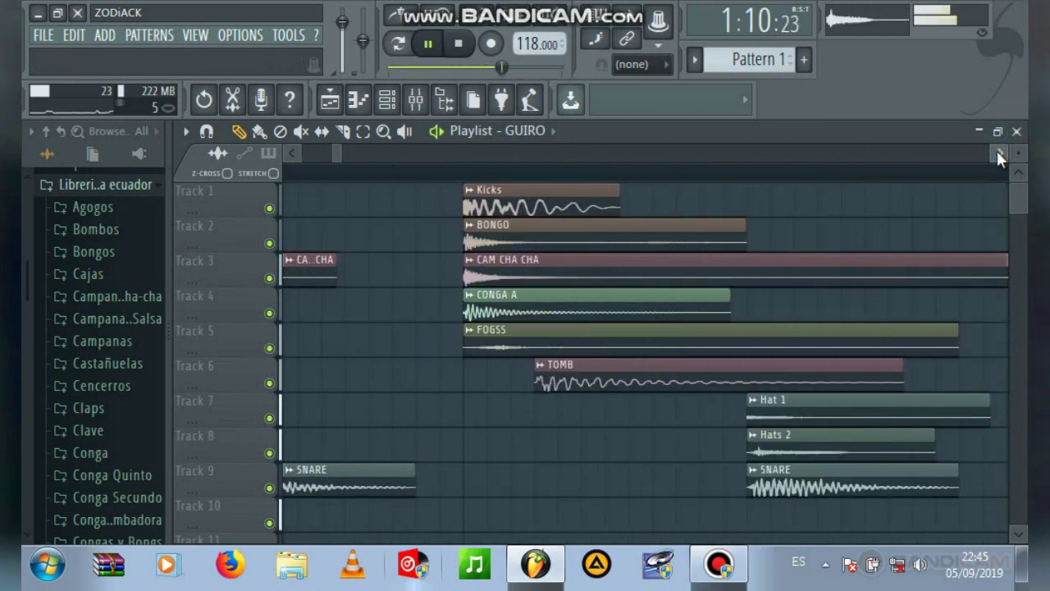
{"action": "left_click", "coordinate": [526, 524]}
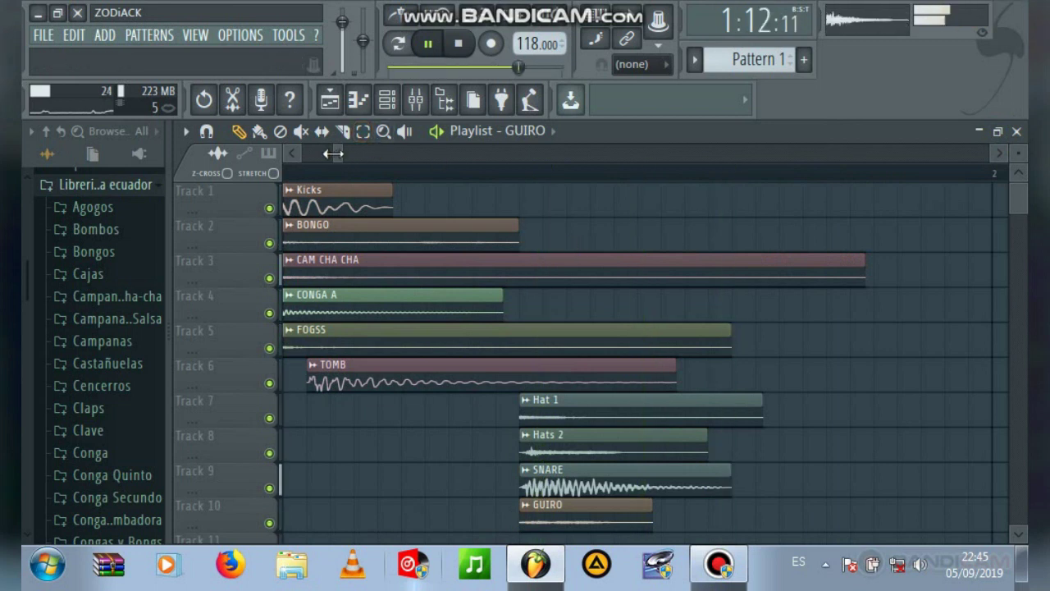
Step: Lower the CONGA A channel volume to 63% while the rhythm plays, then close its settings and stop playback
{"action": "left_click_drag", "start_coordinate": [332, 154], "coordinate": [234, 178]}
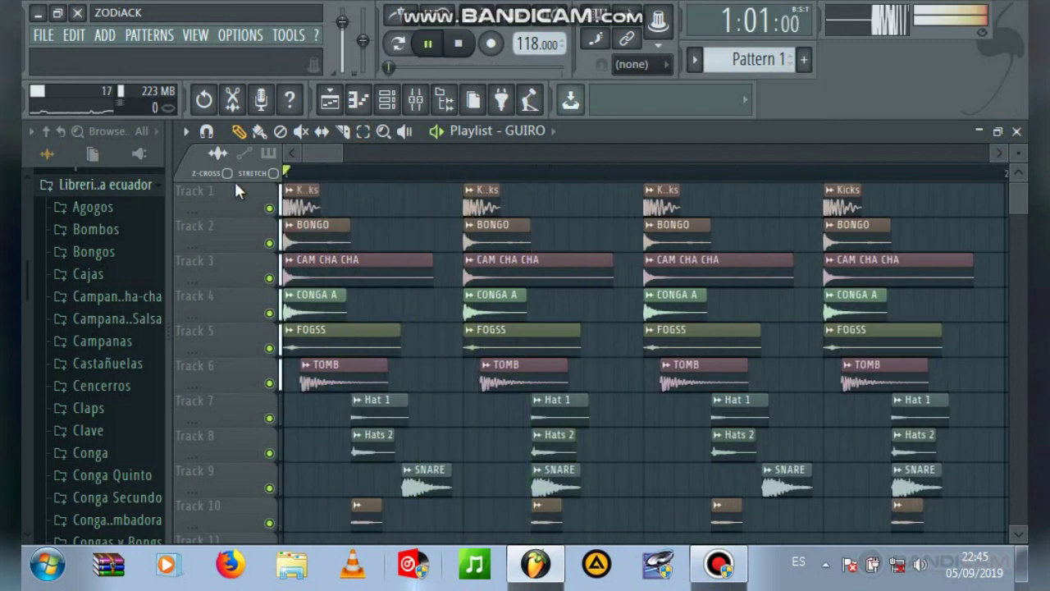
{"action": "double_click", "coordinate": [666, 306]}
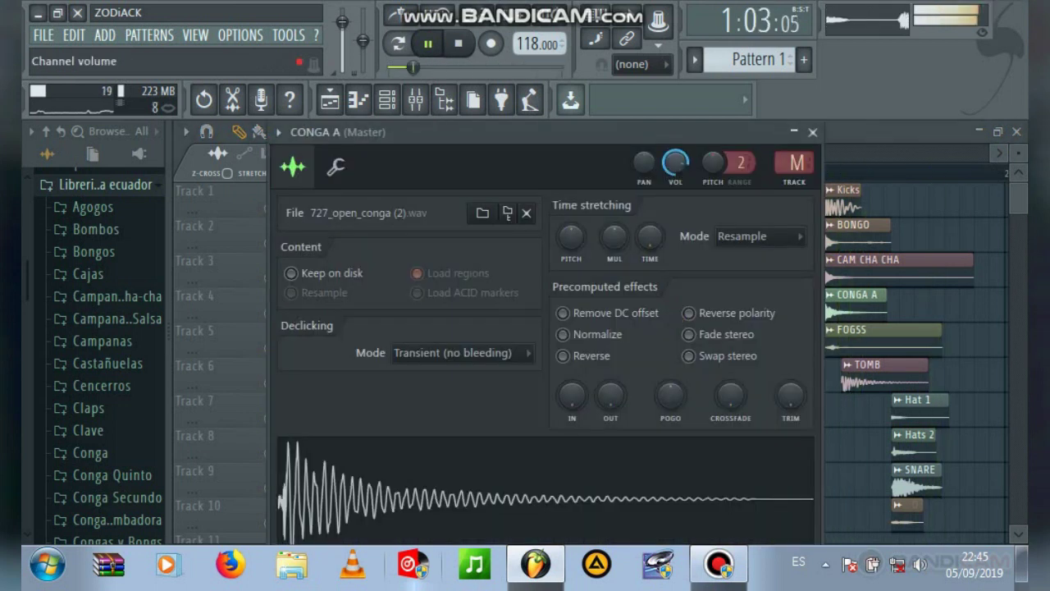
{"action": "scroll", "coordinate": [676, 170], "scroll_direction": "down", "scroll_amount": 2}
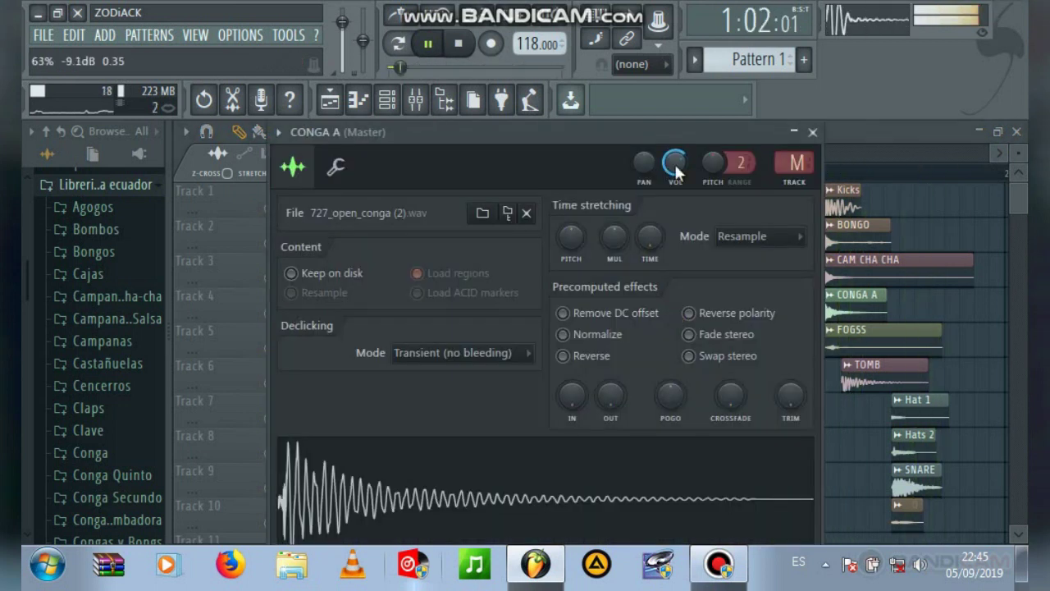
{"action": "left_click", "coordinate": [813, 132]}
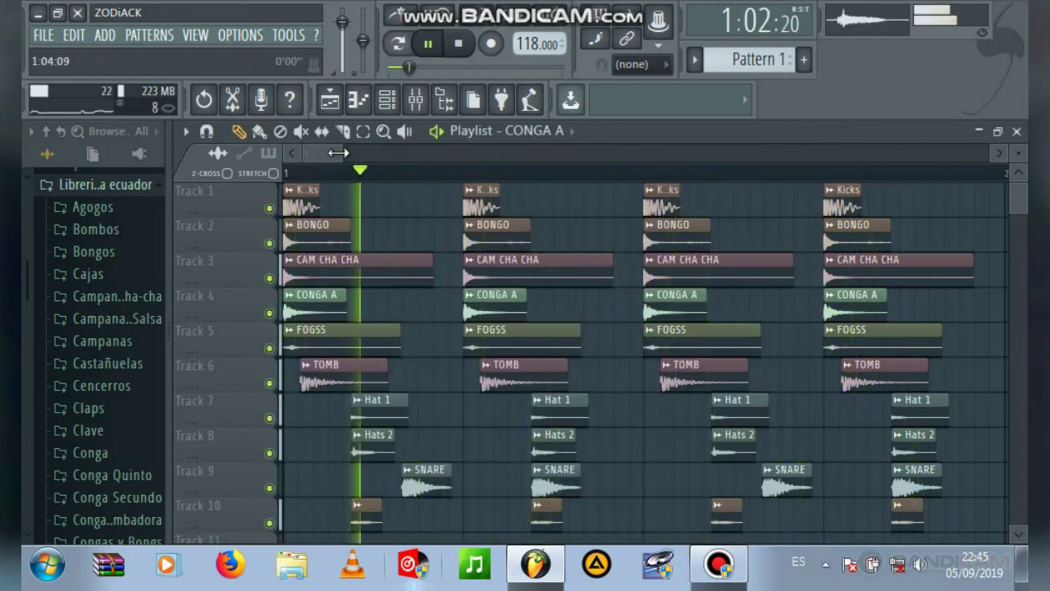
{"action": "left_click_drag", "start_coordinate": [343, 154], "coordinate": [363, 175]}
{"action": "key", "text": "space"}
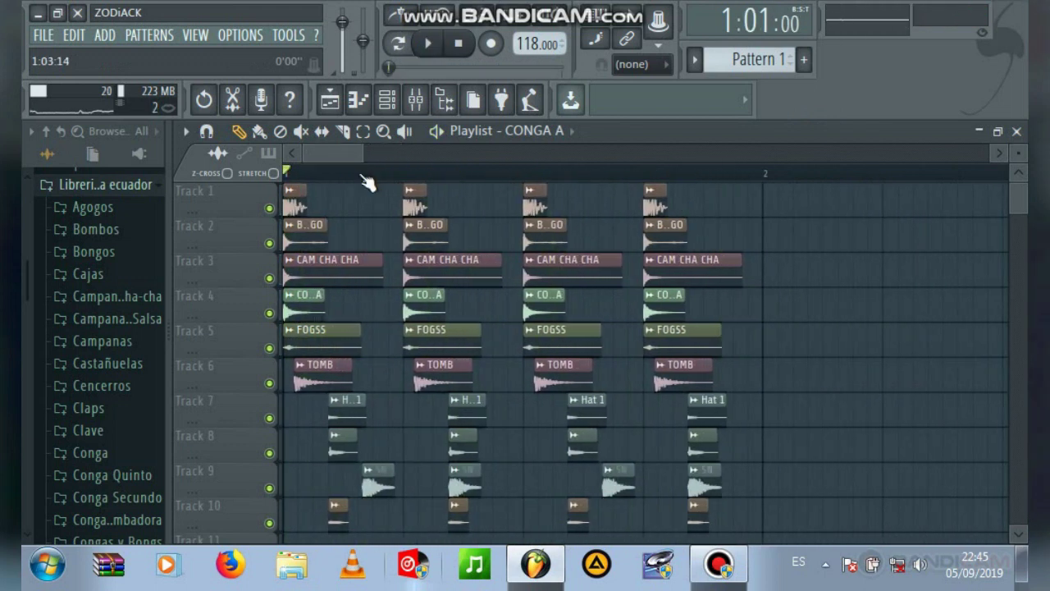
Step: Inspect the Fruity Blood Overdrive on mixer Insert 1 and play the rhythm with both of its effects bypassed
{"action": "left_click", "coordinate": [416, 99]}
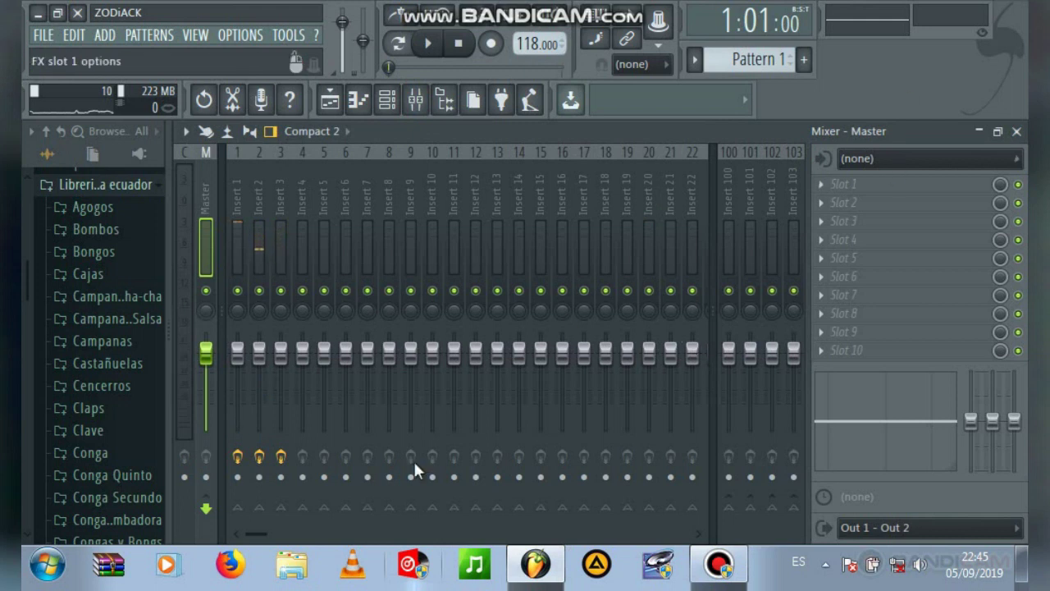
{"action": "left_click", "coordinate": [238, 353]}
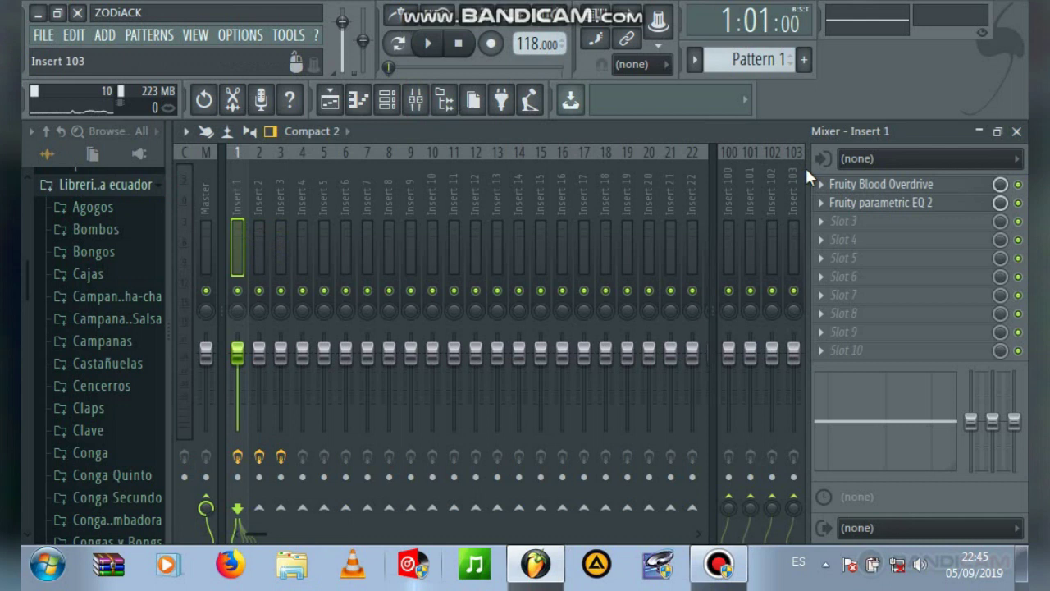
{"action": "left_click", "coordinate": [917, 189]}
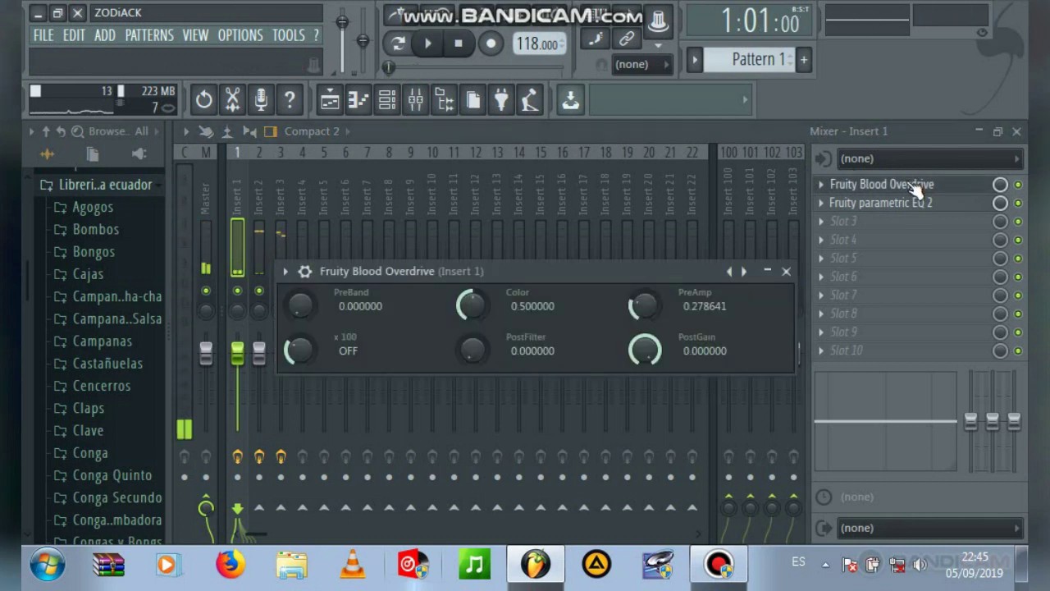
{"action": "left_click", "coordinate": [1019, 185]}
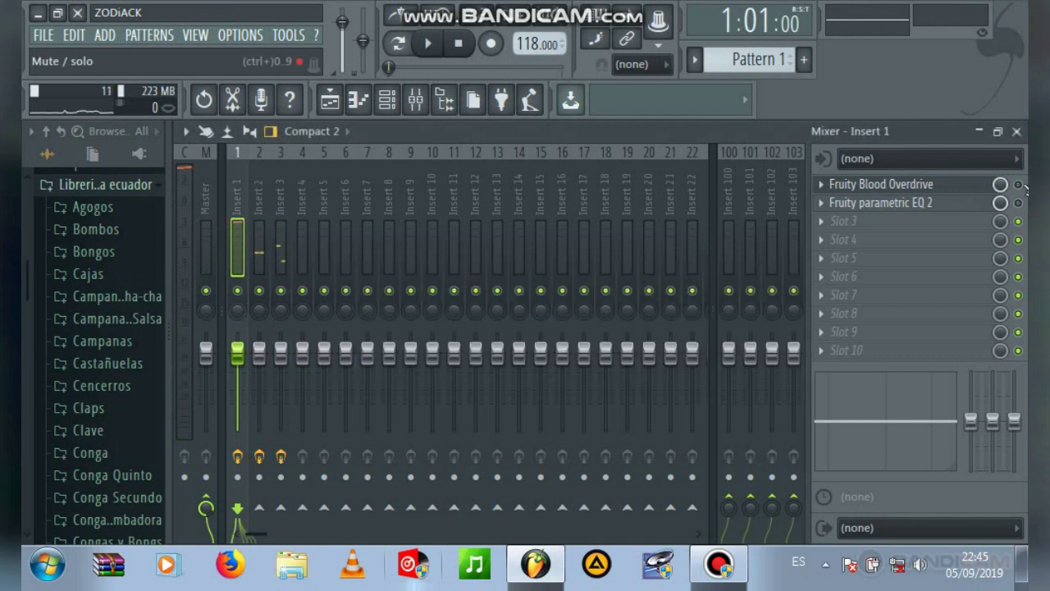
{"action": "key", "text": "space"}
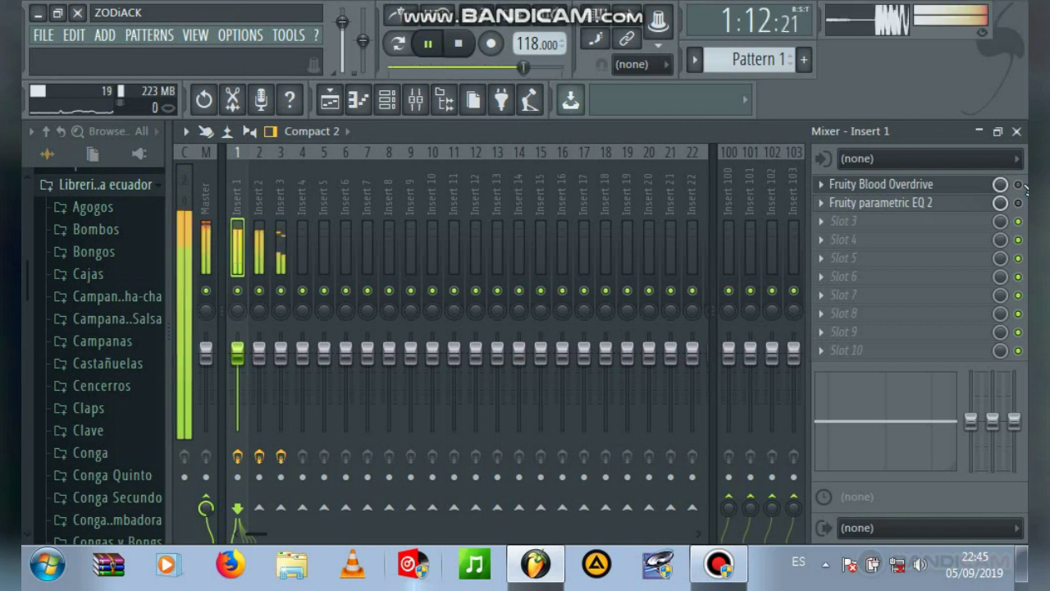
{"action": "key", "text": "space"}
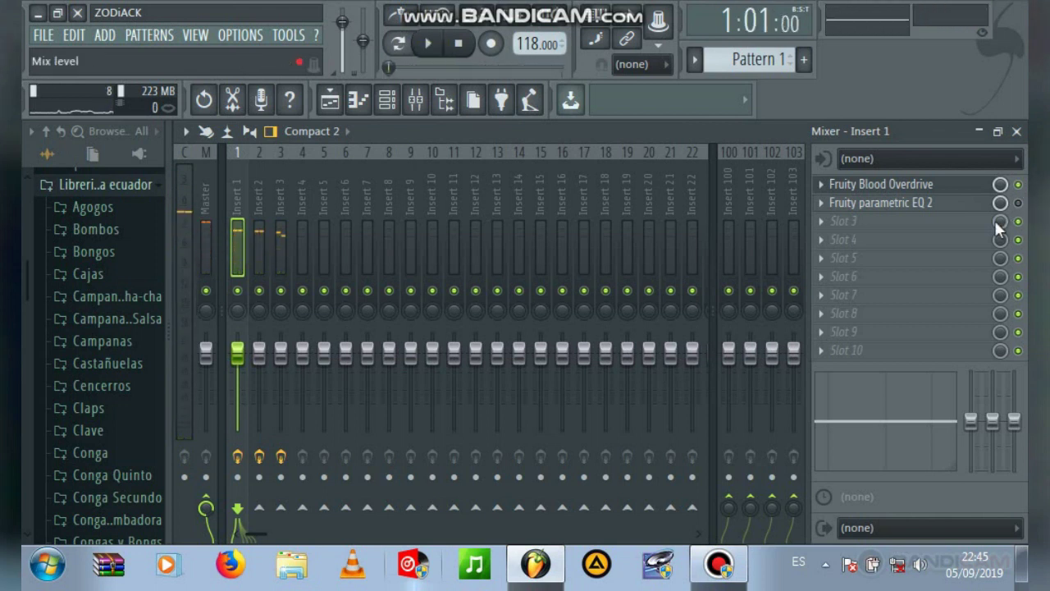
Step: Play the rhythm with only Insert 1's Fruity Blood Overdrive enabled, then again with Fruity parametric EQ 2 also enabled
{"action": "key", "text": "space"}
{"action": "key", "text": "space"}
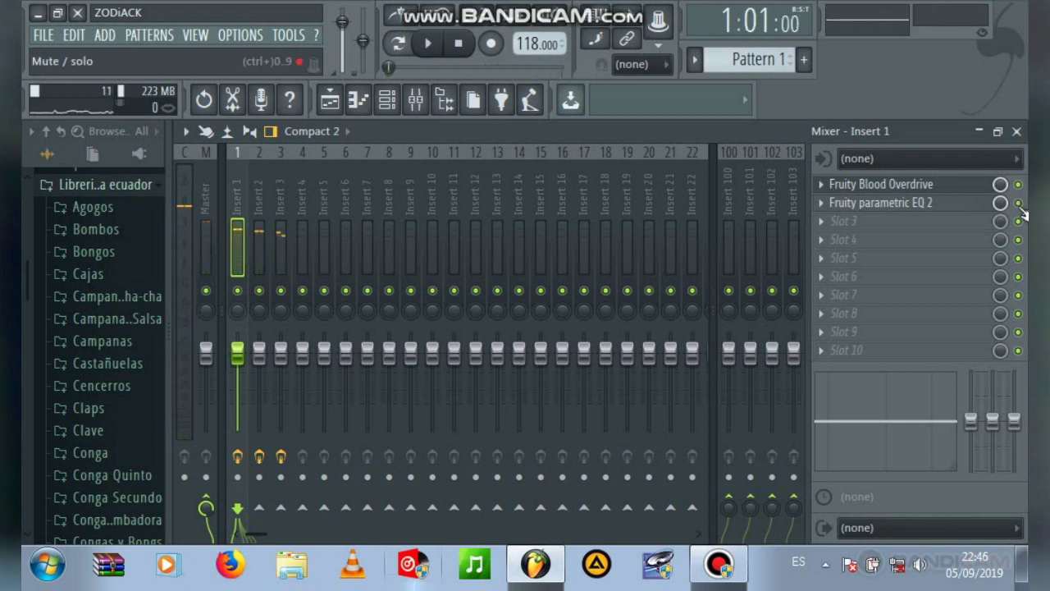
{"action": "key", "text": "space"}
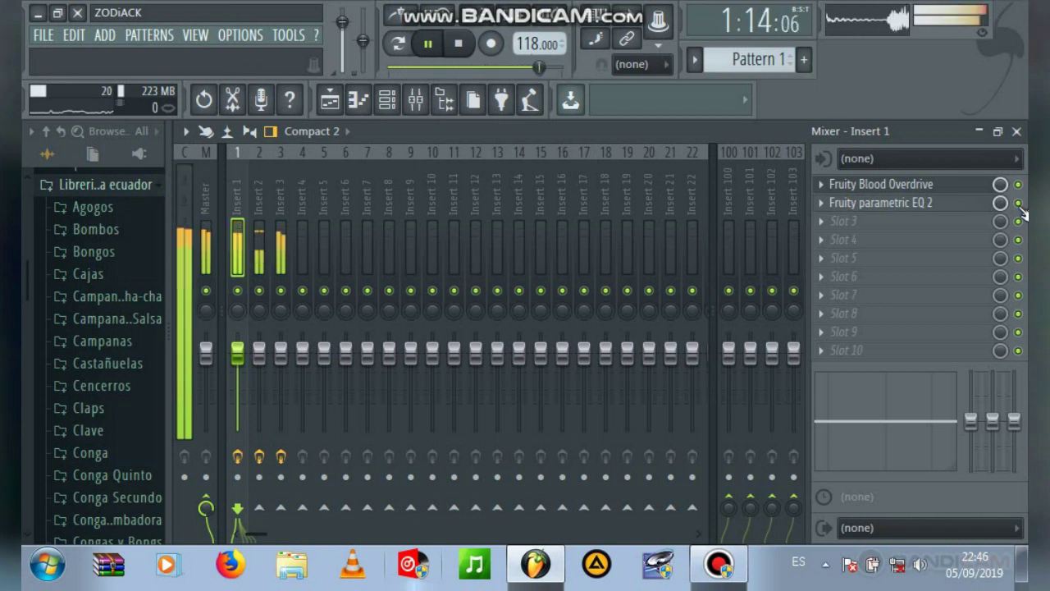
{"action": "key", "text": "space"}
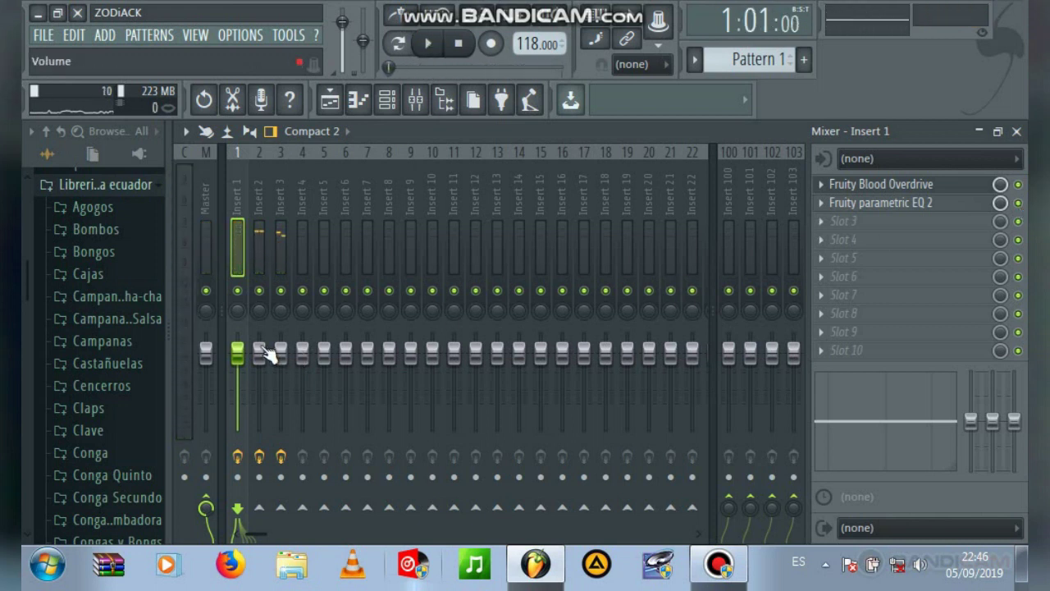
Step: Examine the Fruity Blood Overdrive settings on mixer Insert 2 while the rhythm plays, then close the effect
{"action": "left_click", "coordinate": [265, 349]}
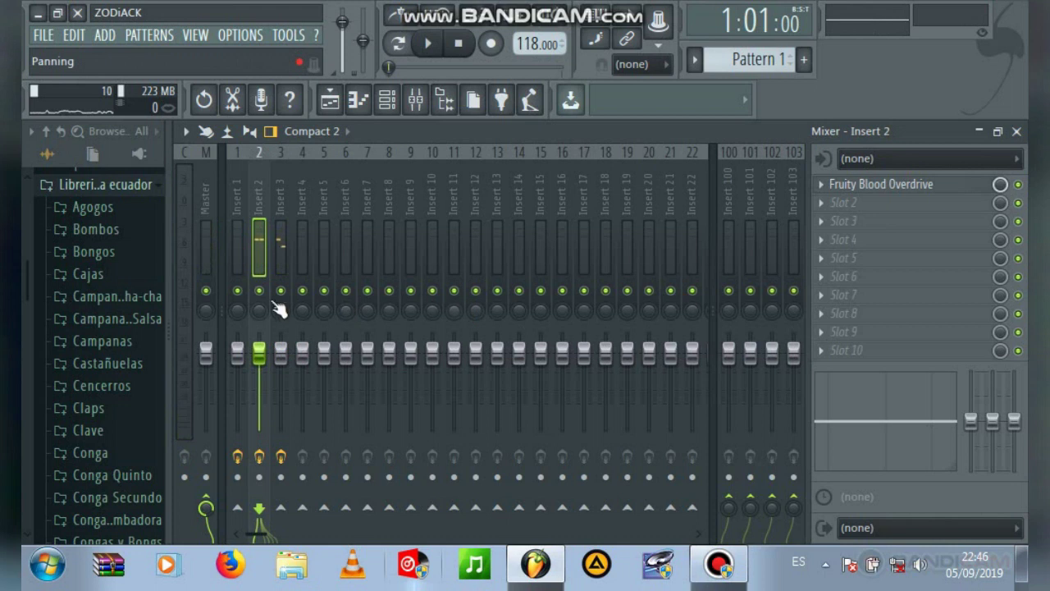
{"action": "key", "text": "space"}
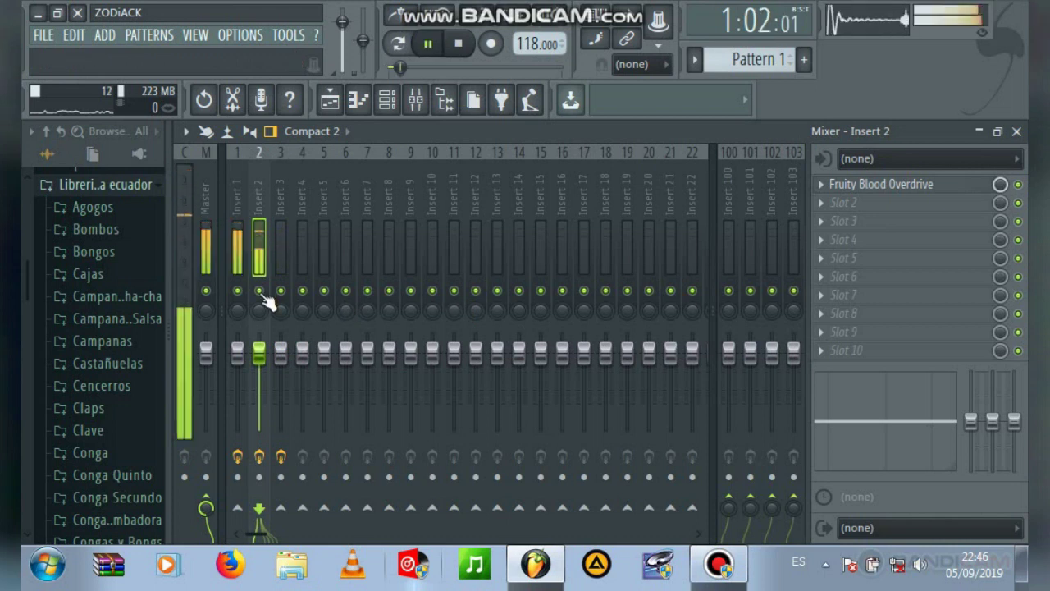
{"action": "left_click", "coordinate": [885, 190]}
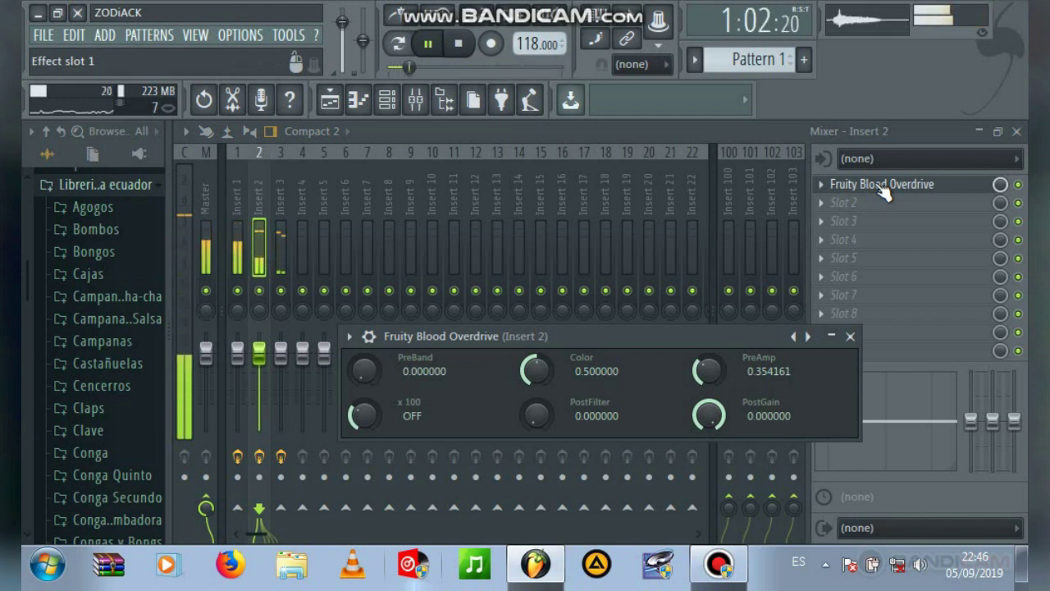
{"action": "key", "text": "space"}
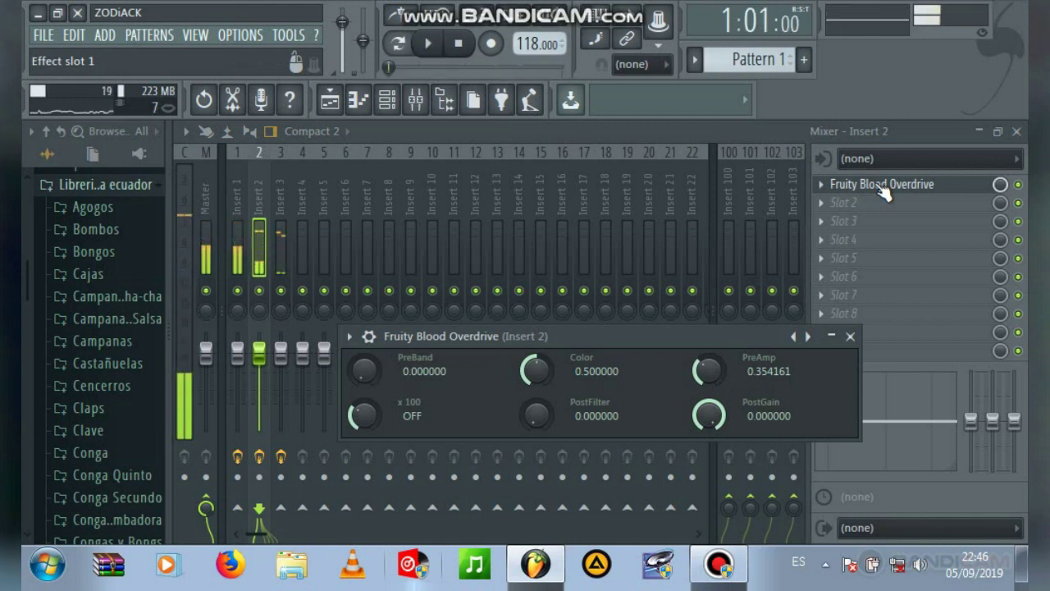
{"action": "left_click", "coordinate": [850, 335]}
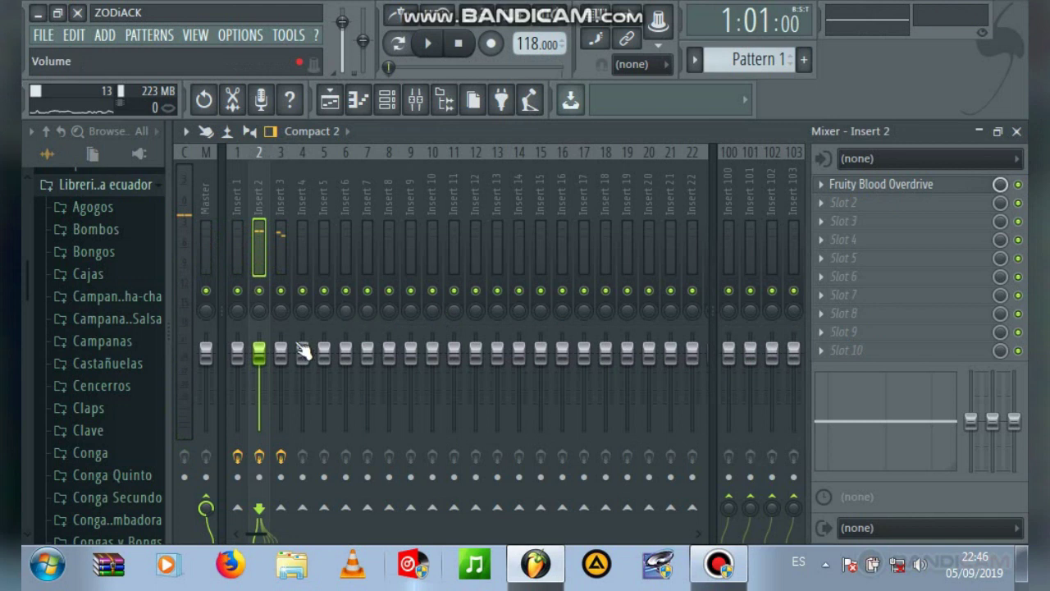
Step: Play the rhythm while comparing Insert 3's sound with its effects active and with Fruity Blood Overdrive bypassed, leaving both effects enabled
{"action": "left_click", "coordinate": [282, 361]}
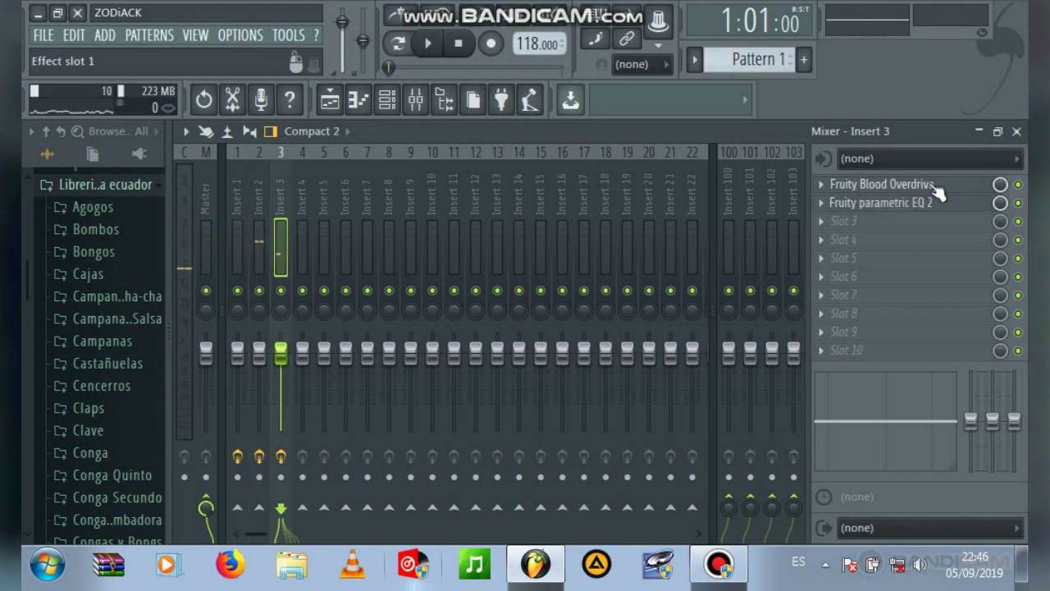
{"action": "key", "text": "space"}
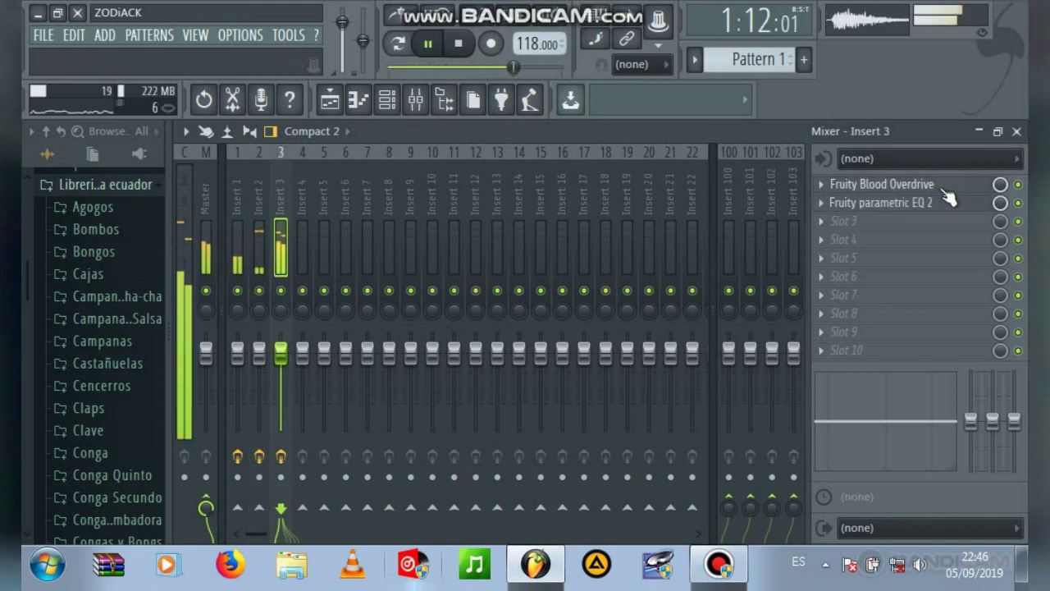
{"action": "key", "text": "space"}
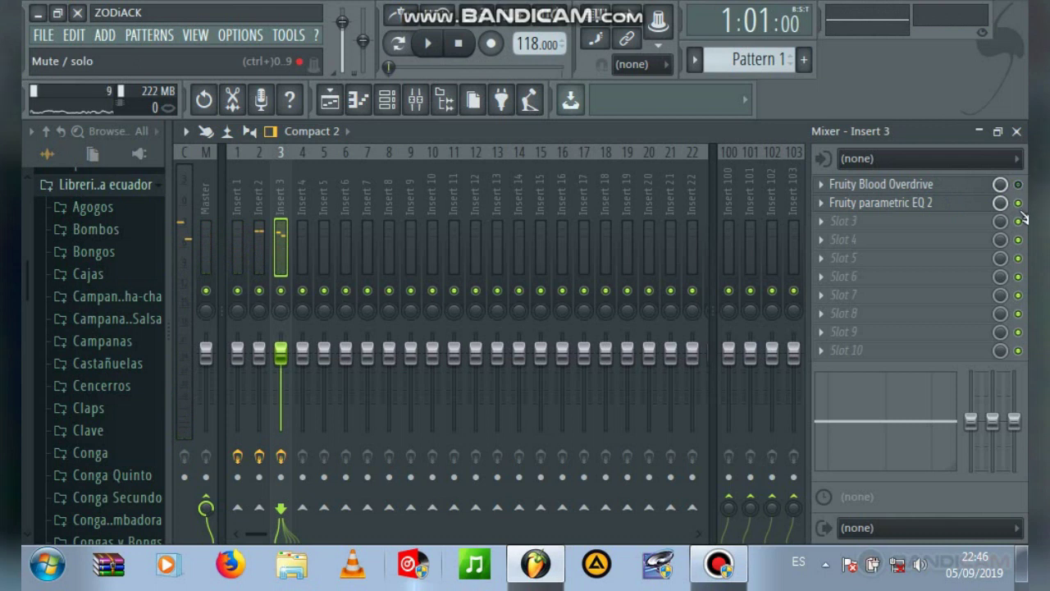
{"action": "key", "text": "space"}
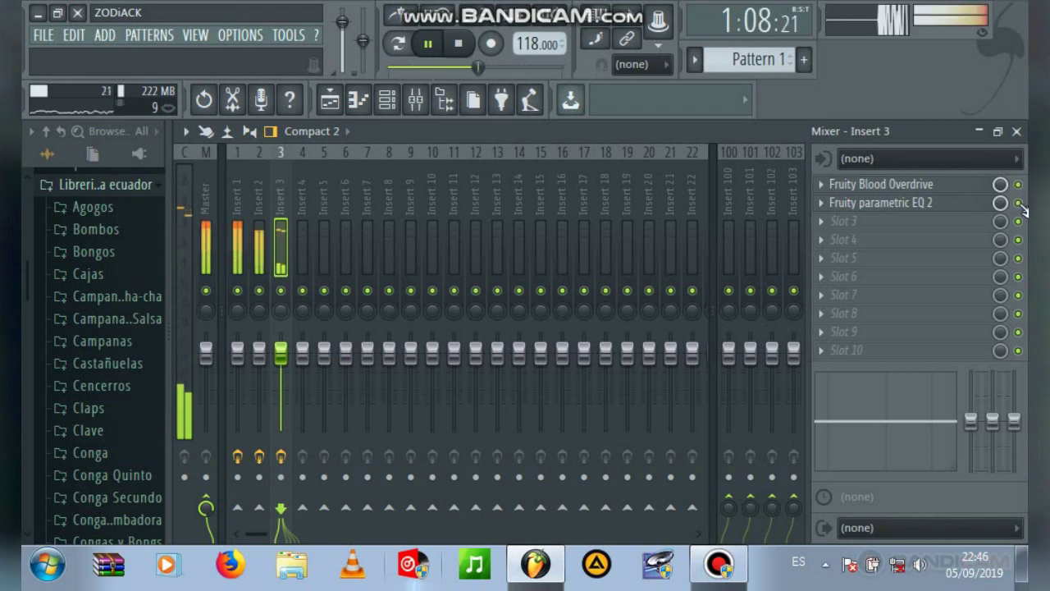
{"action": "key", "text": "space"}
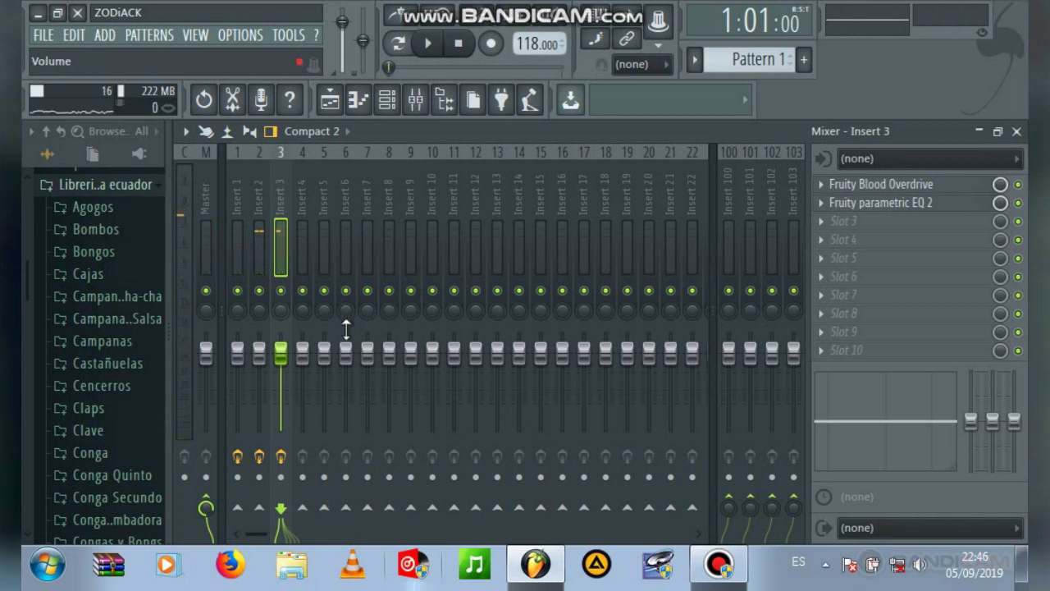
Step: Load iZotope Ozone 5 Equalizer into the Master track's first effect slot and reposition its window to show the EQ bands
{"action": "left_click", "coordinate": [209, 351]}
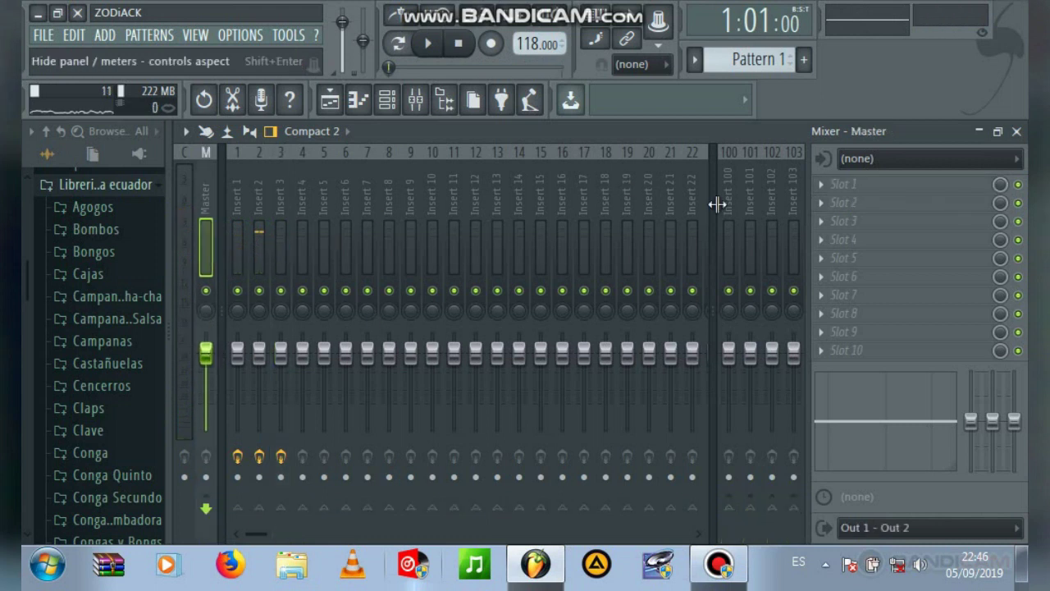
{"action": "left_click", "coordinate": [819, 184]}
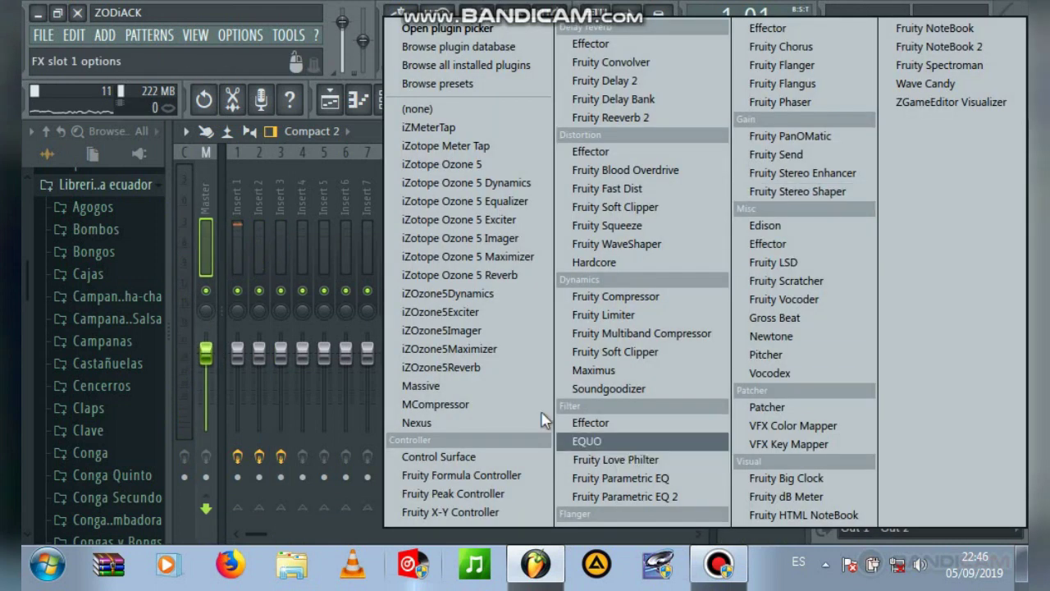
{"action": "left_click", "coordinate": [496, 197]}
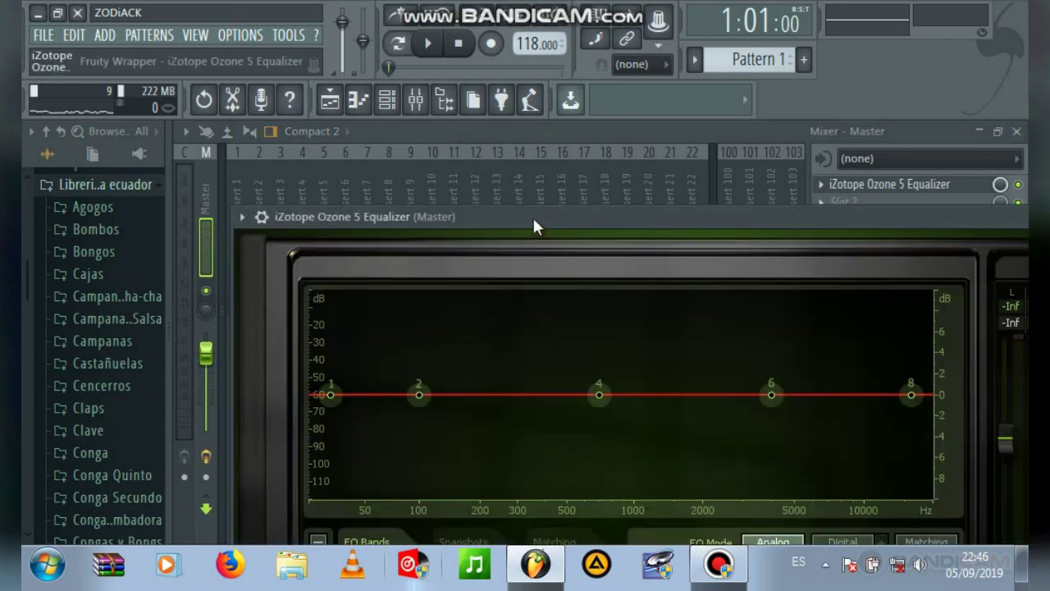
{"action": "left_click_drag", "start_coordinate": [532, 215], "coordinate": [445, 112]}
Step: Boost equalizer band 6 to about 1.9 dB at 3302 Hz and band 4 to about 1.6 dB at 654 Hz, checking with playback
{"action": "left_click_drag", "start_coordinate": [678, 290], "coordinate": [660, 268]}
{"action": "key", "text": "space"}
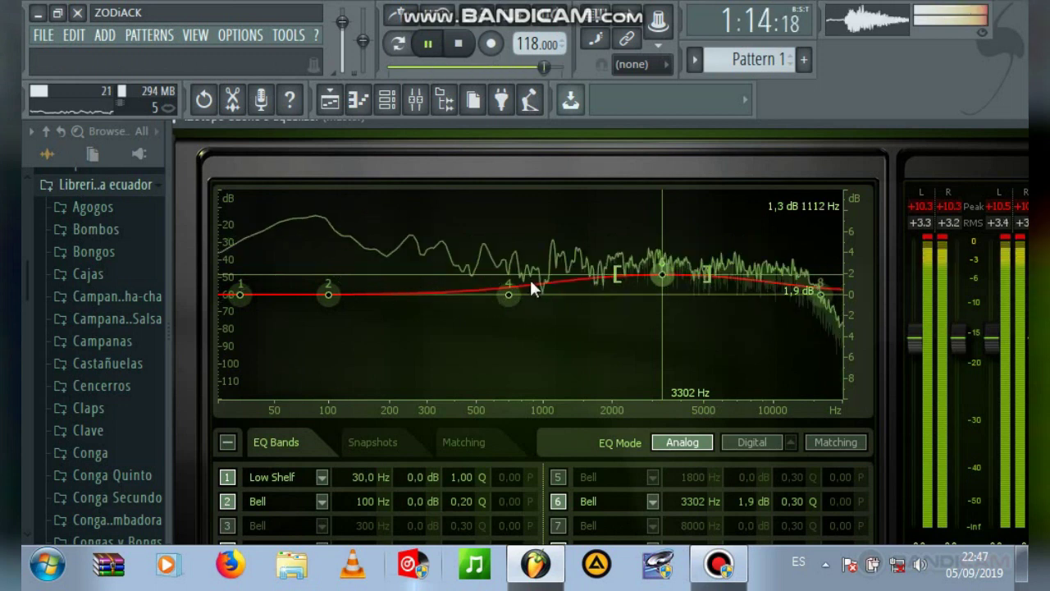
{"action": "left_click_drag", "start_coordinate": [508, 293], "coordinate": [502, 272]}
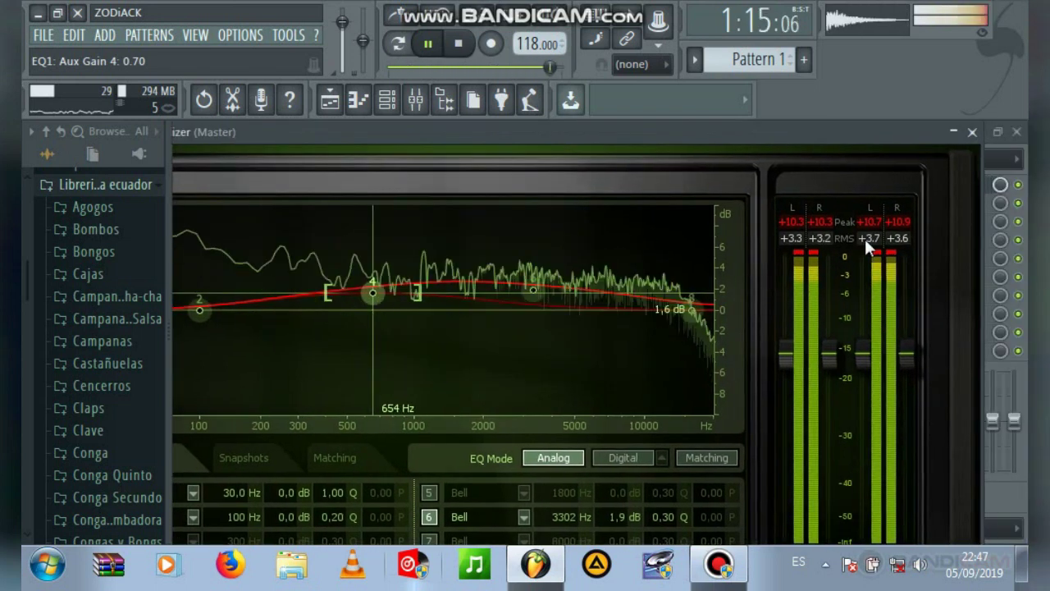
{"action": "key", "text": "space"}
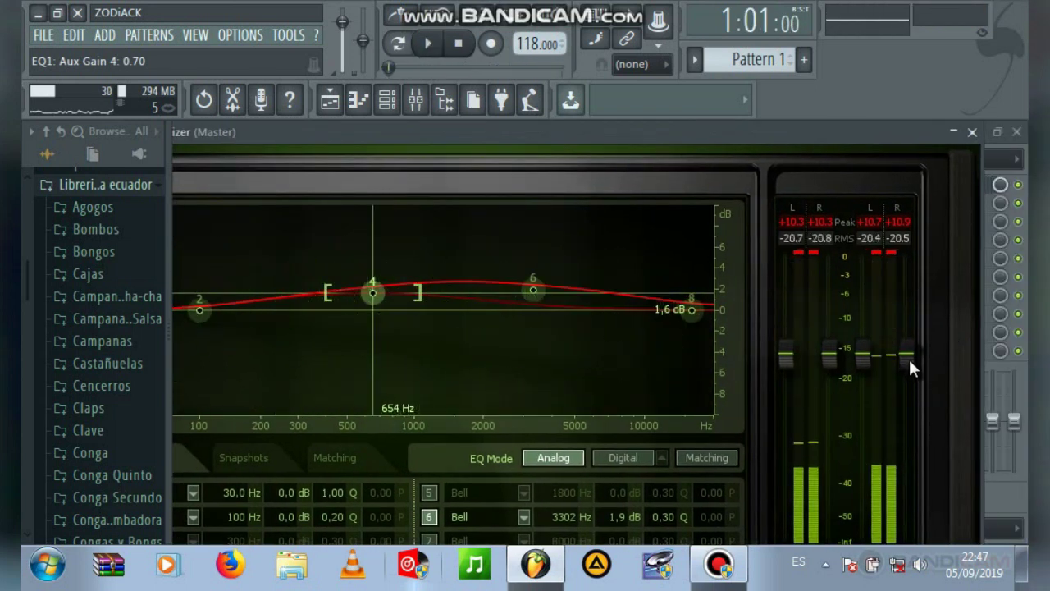
Step: Lower the equalizer's output and input level faders slightly, check the meters during playback, and close the equalizer
{"action": "left_click_drag", "start_coordinate": [909, 357], "coordinate": [905, 376]}
{"action": "left_click_drag", "start_coordinate": [831, 352], "coordinate": [831, 363]}
{"action": "key", "text": "space"}
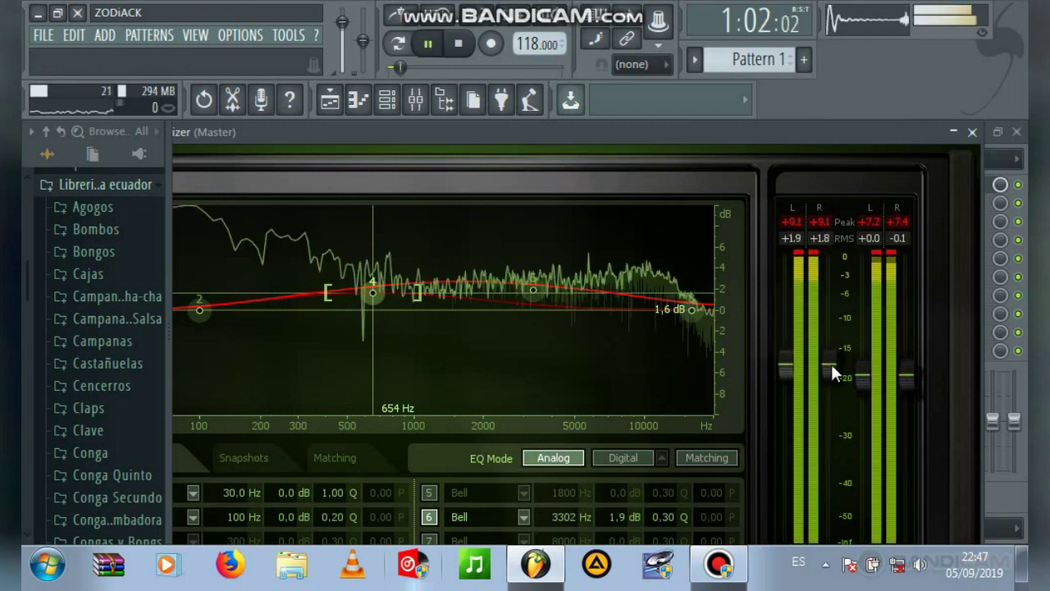
{"action": "key", "text": "space"}
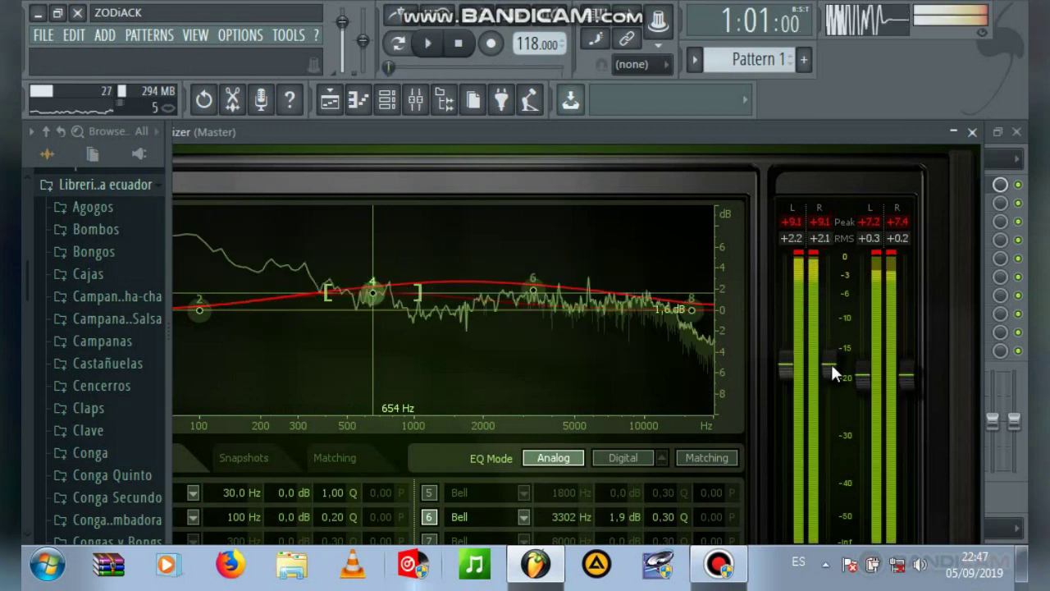
{"action": "left_click", "coordinate": [972, 133]}
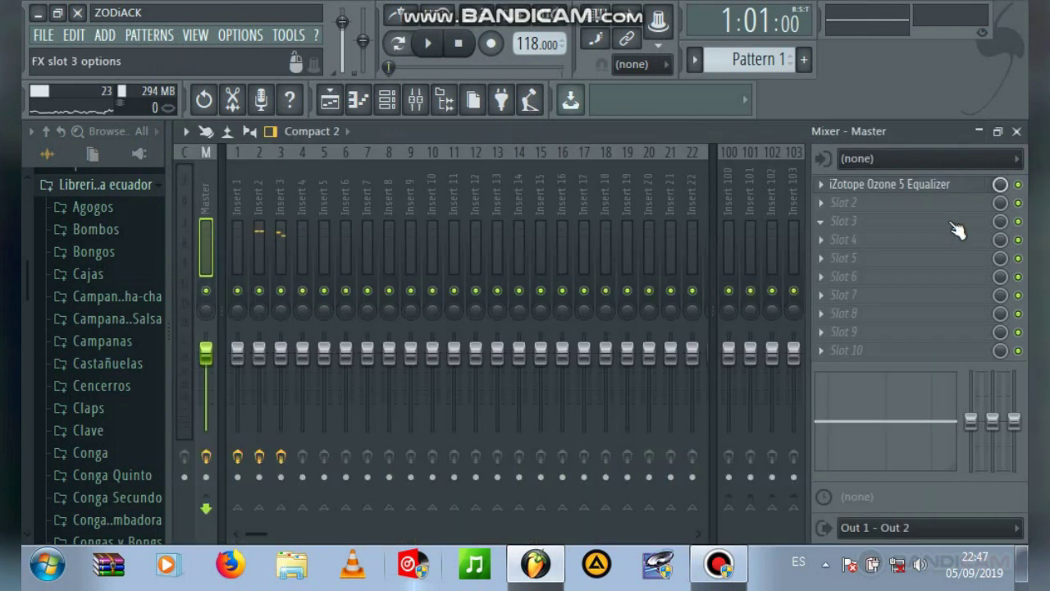
Step: Load Soundgoodizer into the Master track's second effect slot and place its window in the middle of the mixer
{"action": "left_click", "coordinate": [824, 205]}
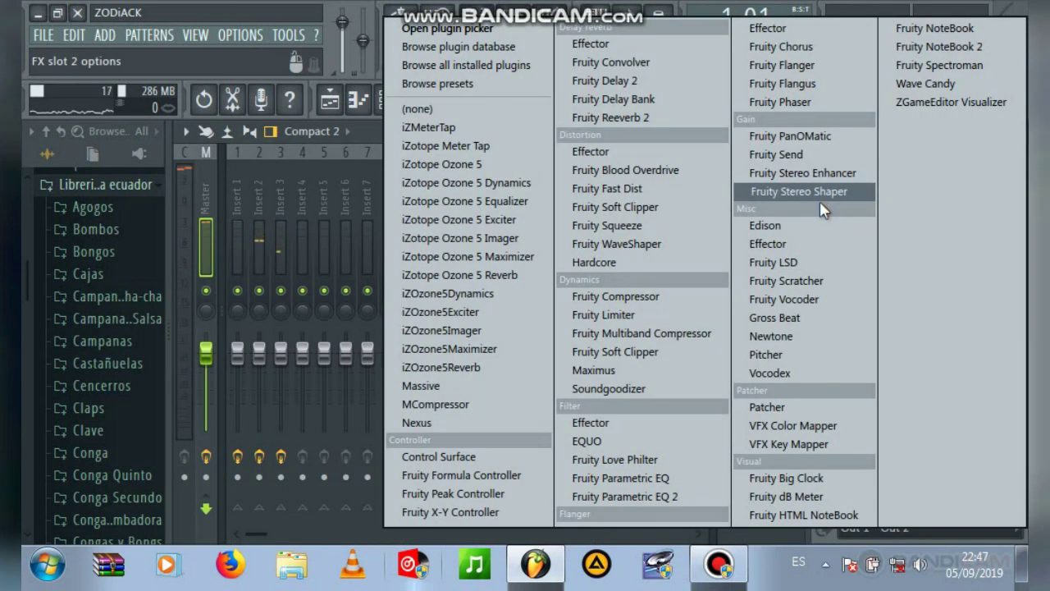
{"action": "left_click", "coordinate": [613, 388]}
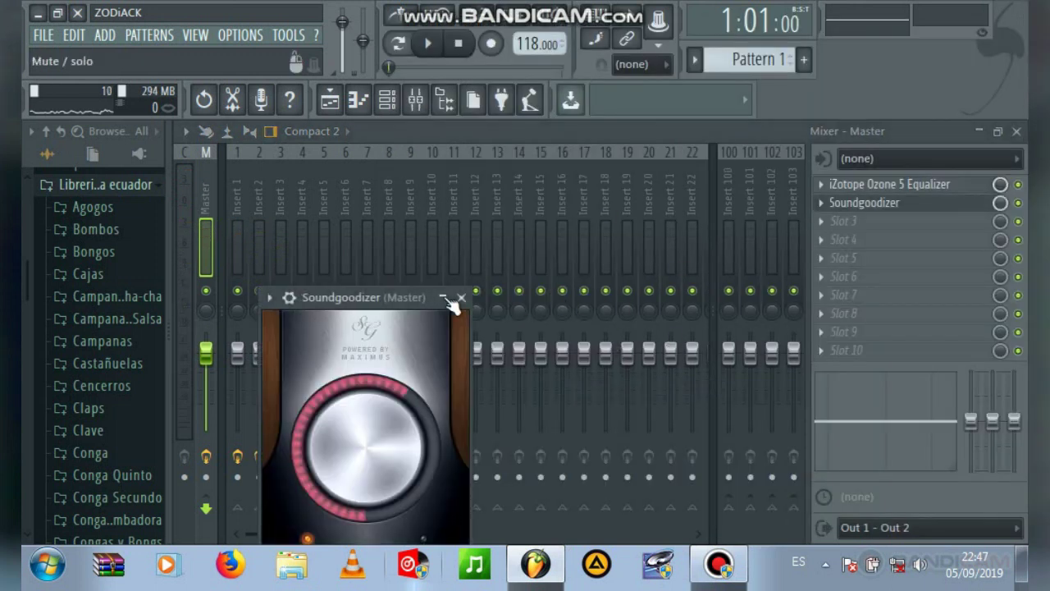
{"action": "left_click_drag", "start_coordinate": [402, 298], "coordinate": [538, 201]}
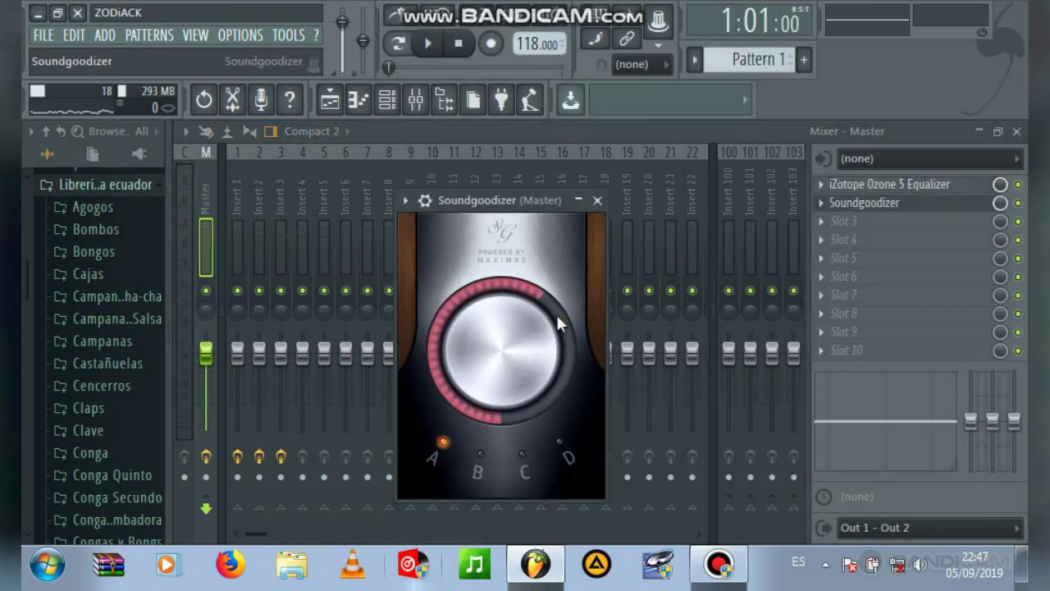
{"action": "key", "text": "space"}
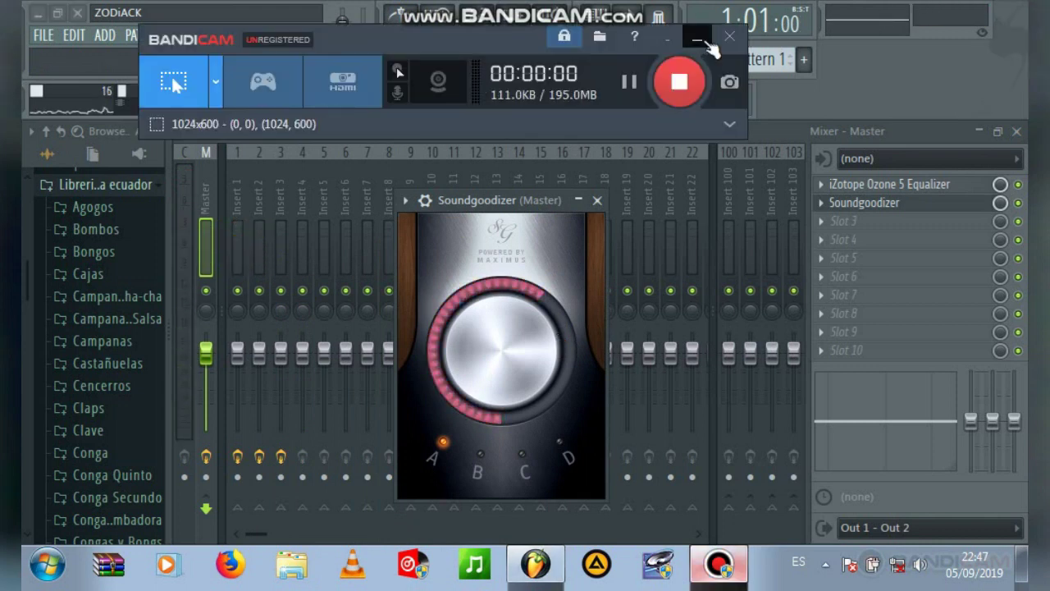
{"action": "left_click", "coordinate": [702, 38]}
Step: Audition Soundgoodizer in mode A on the playing rhythm and reduce its amount to a low setting
{"action": "key", "text": "space"}
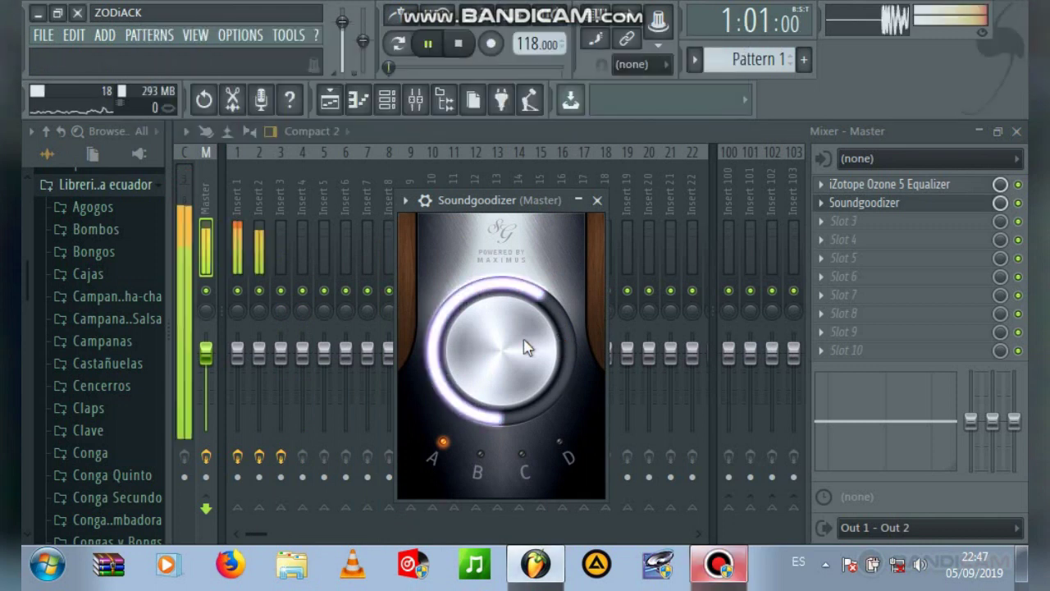
{"action": "key", "text": "space"}
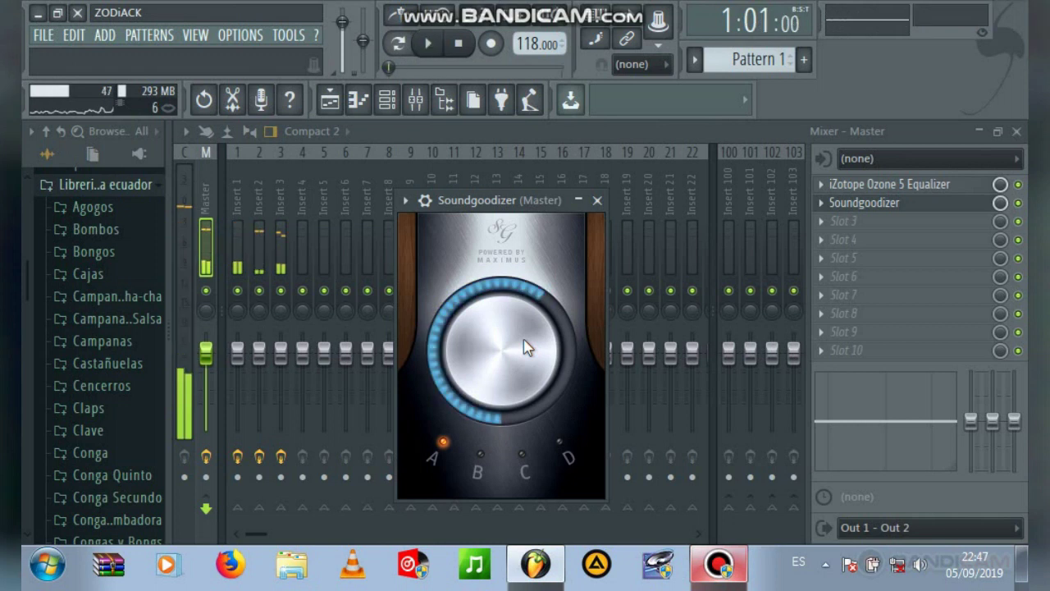
{"action": "key", "text": "space"}
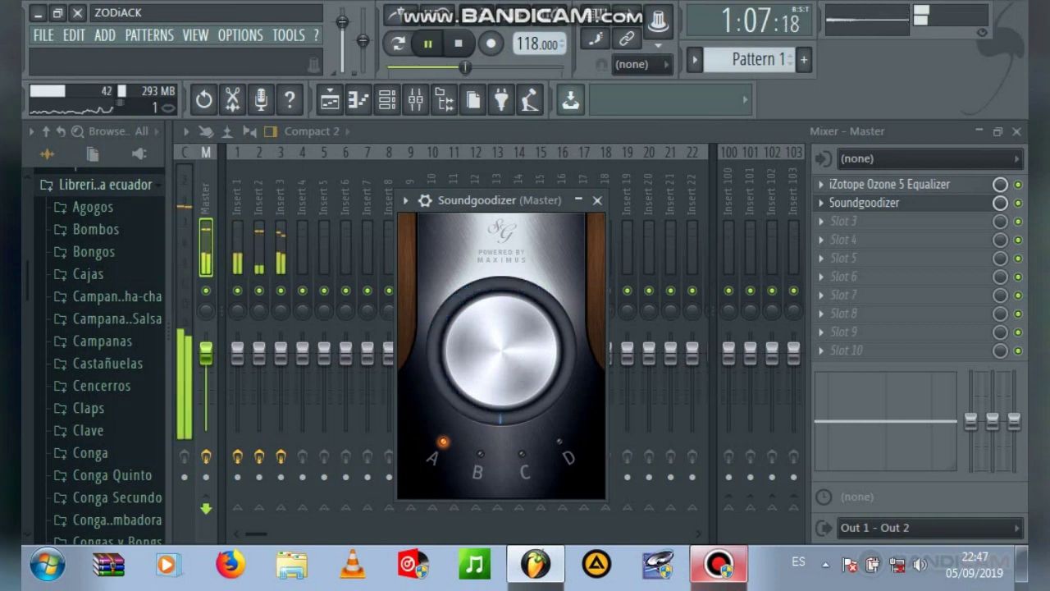
{"action": "key", "text": "space"}
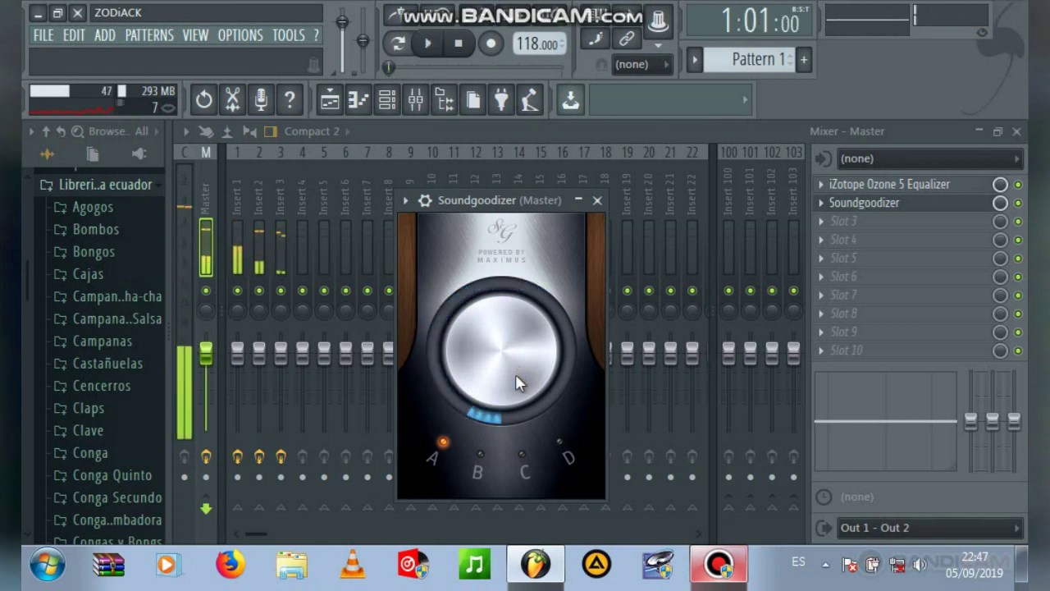
{"action": "key", "text": "space"}
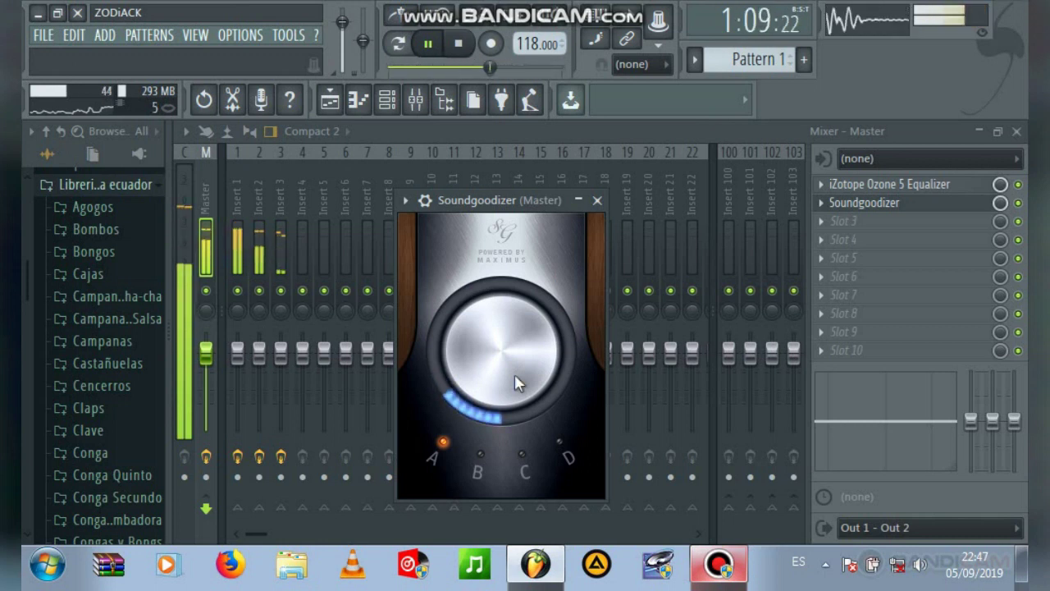
Step: Switch Soundgoodizer to mode B and audition the rhythm with a slightly lower amount
{"action": "left_click", "coordinate": [480, 458]}
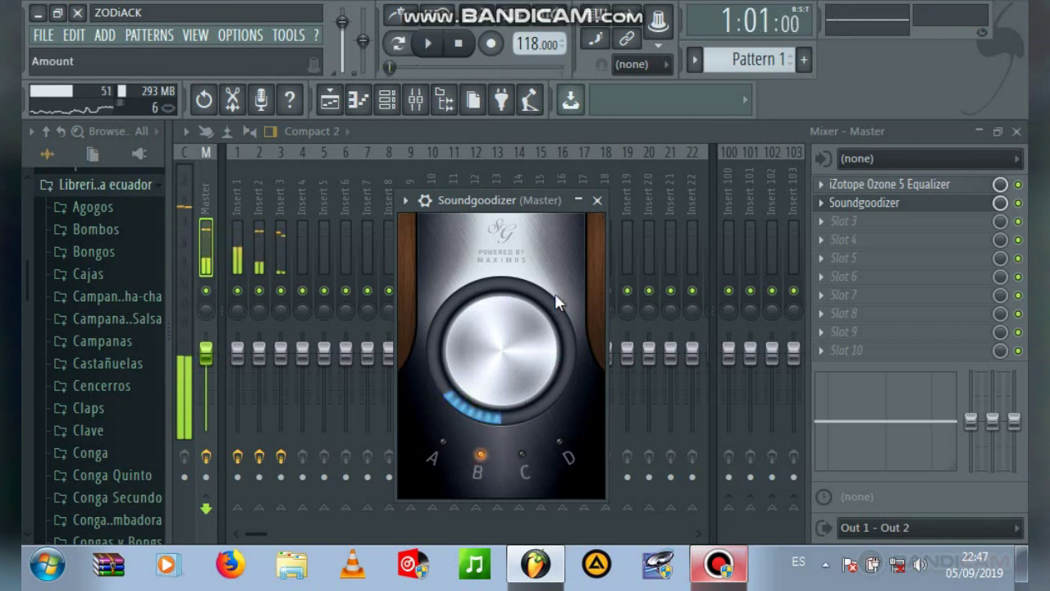
{"action": "key", "text": "space"}
{"action": "key", "text": "space"}
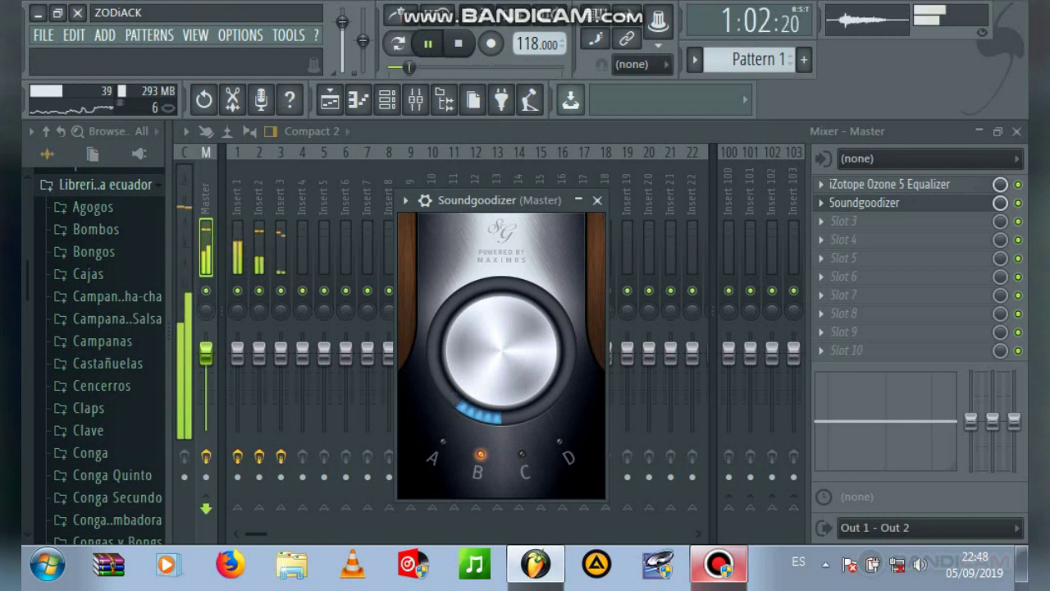
{"action": "key", "text": "space"}
Step: Set Soundgoodizer to mode C, reduce its amount to a minimal level during playback, and close the effect
{"action": "left_click", "coordinate": [523, 454]}
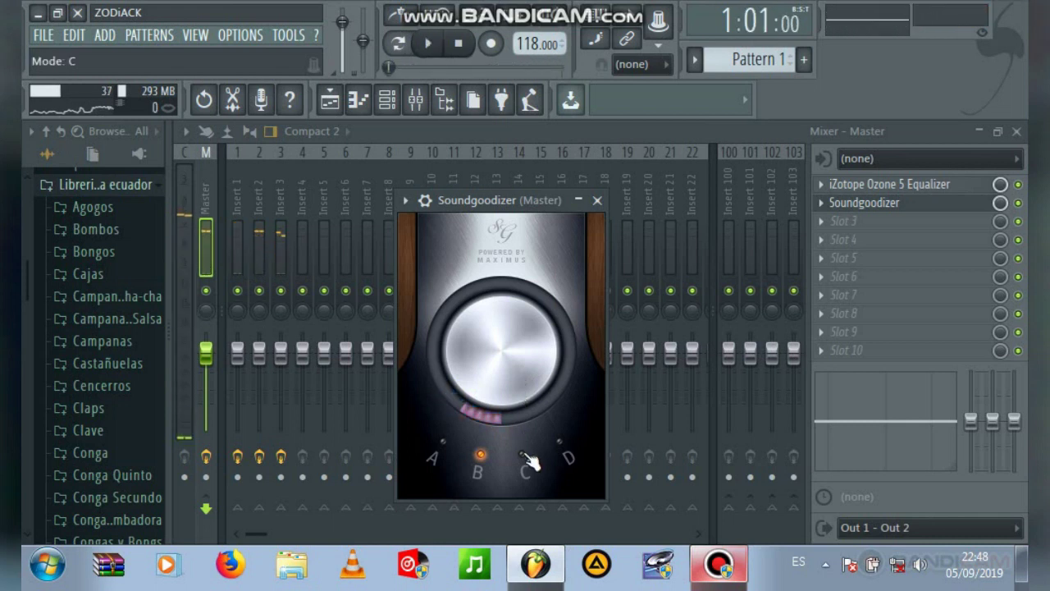
{"action": "key", "text": "space"}
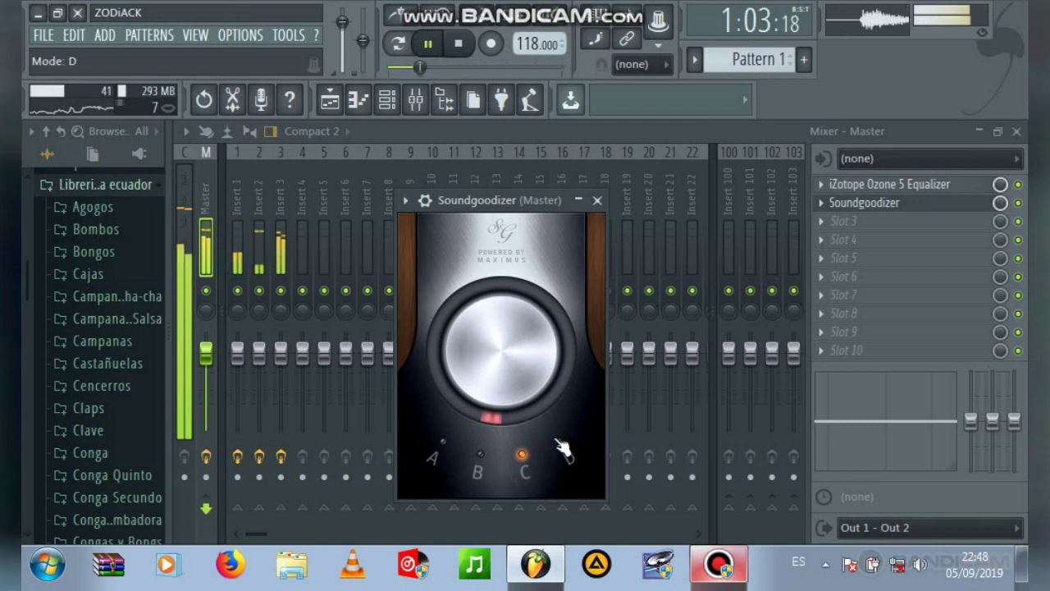
{"action": "key", "text": "space"}
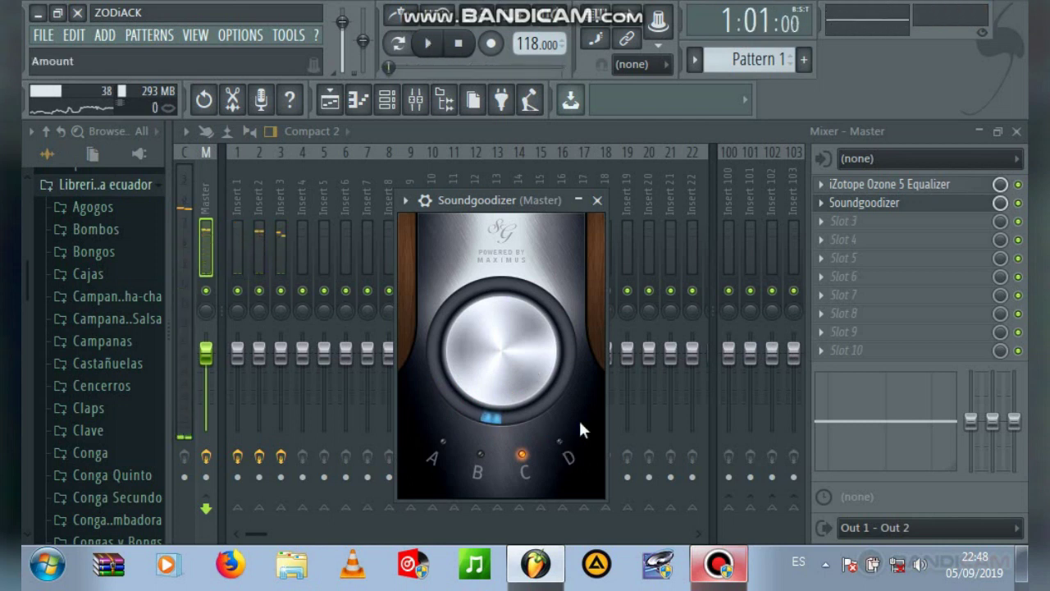
{"action": "left_click", "coordinate": [600, 200]}
Step: Load Fruity Limiter into the Master track's third effect slot and move its window up so all controls are accessible
{"action": "left_click", "coordinate": [820, 220]}
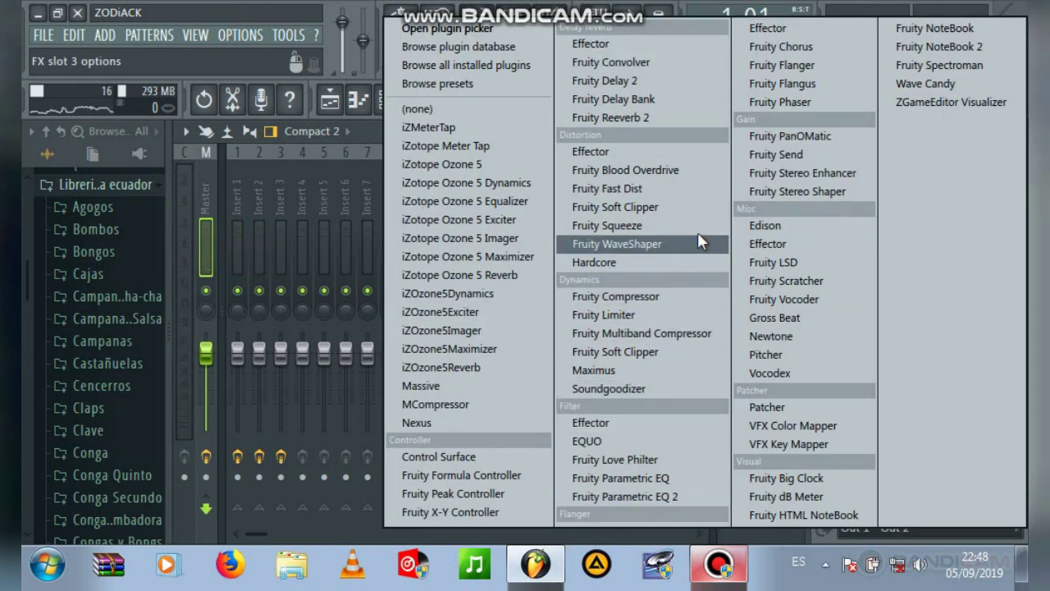
{"action": "left_click", "coordinate": [604, 315]}
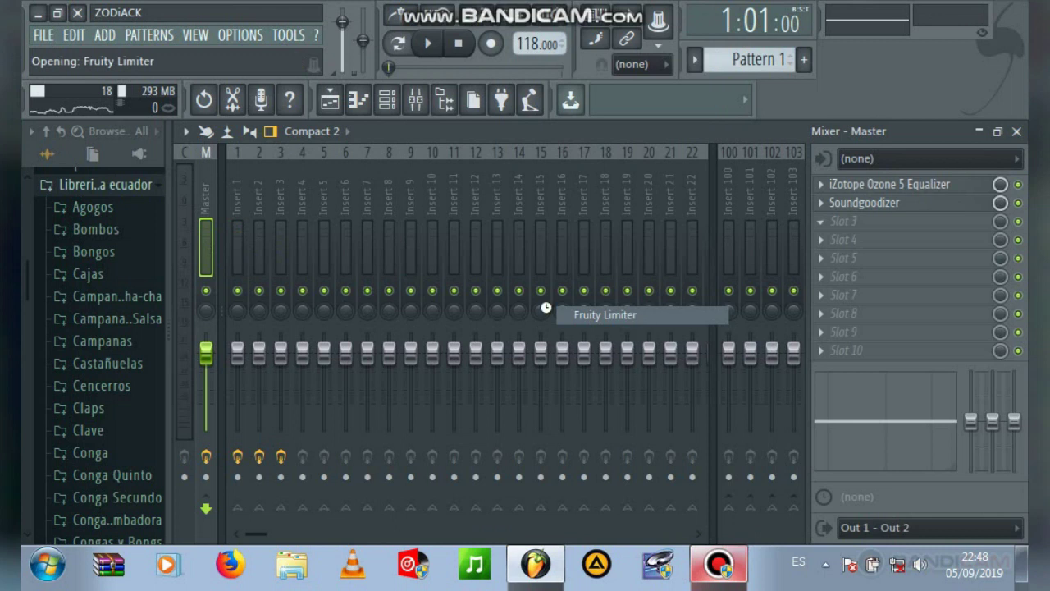
{"action": "left_click_drag", "start_coordinate": [531, 324], "coordinate": [523, 143]}
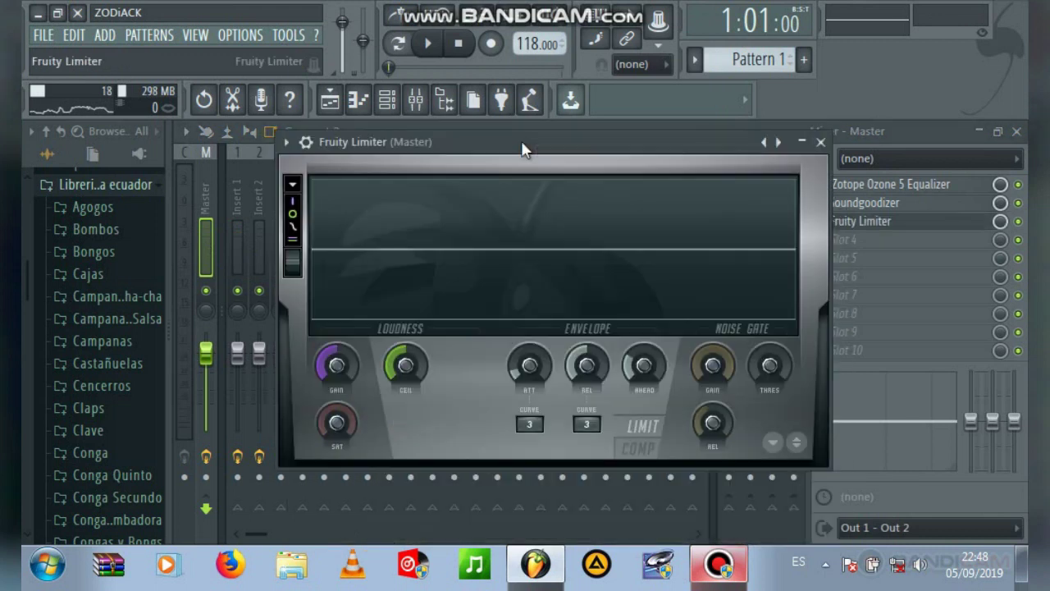
Step: Switch Fruity Limiter to COMP mode, set the threshold to about -1.4 dB, increase the ratio and release, and play the rhythm
{"action": "left_click", "coordinate": [640, 448]}
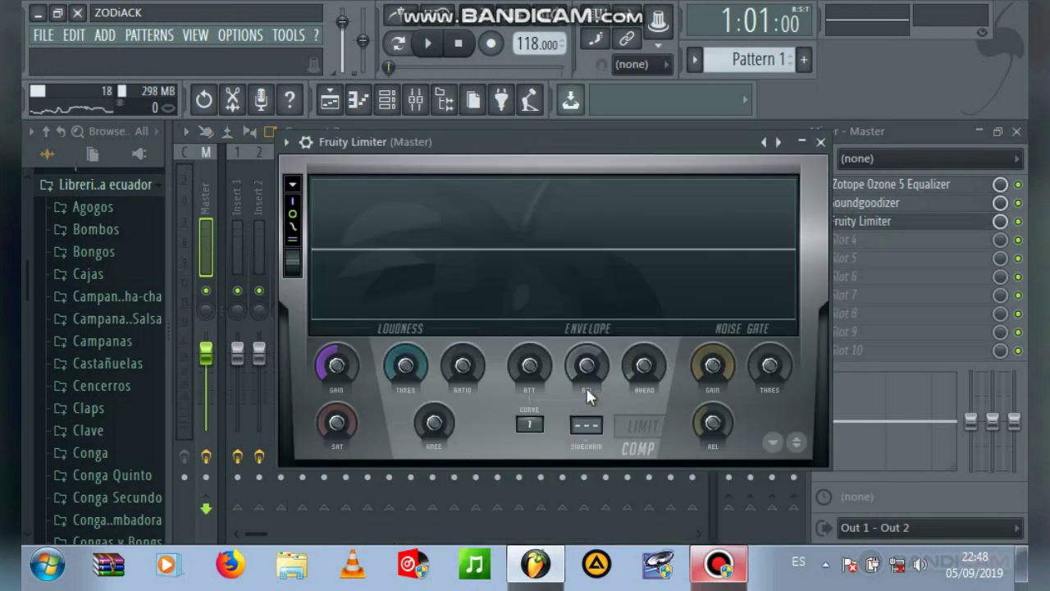
{"action": "left_click", "coordinate": [536, 361]}
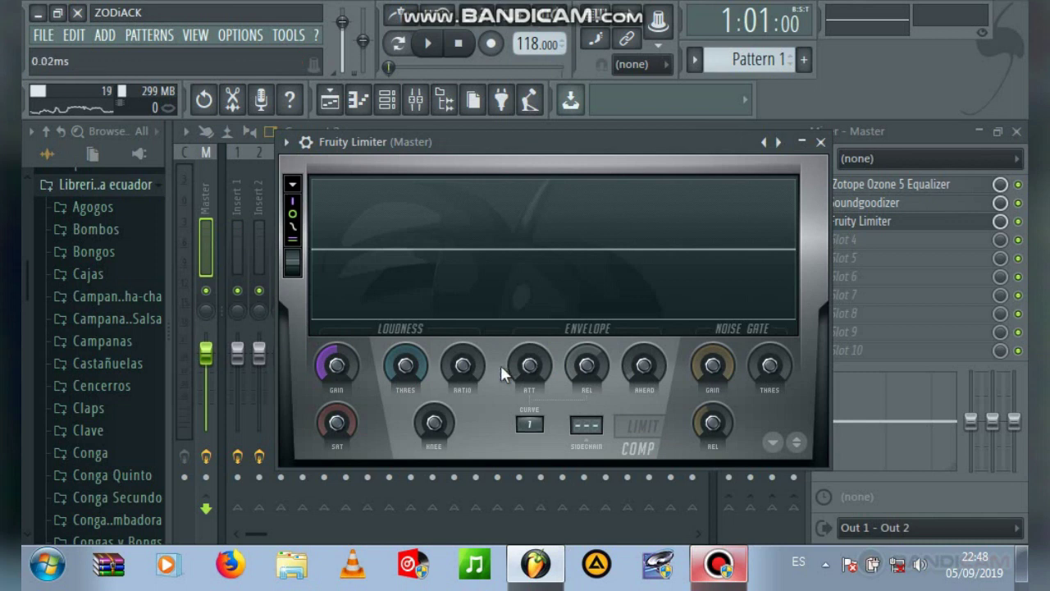
{"action": "left_click_drag", "start_coordinate": [463, 365], "coordinate": [421, 349]}
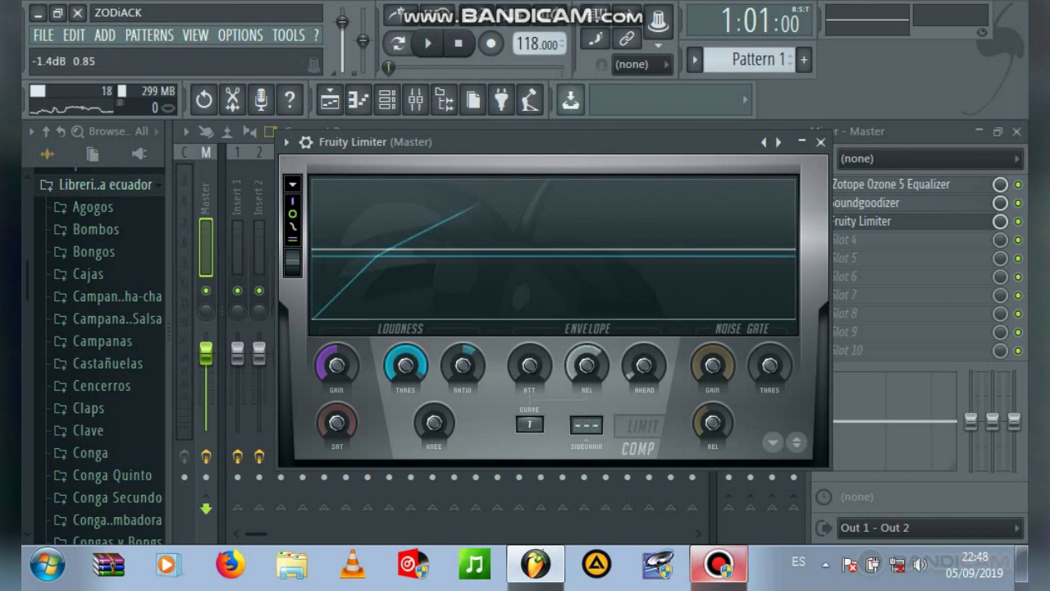
{"action": "key", "text": "space"}
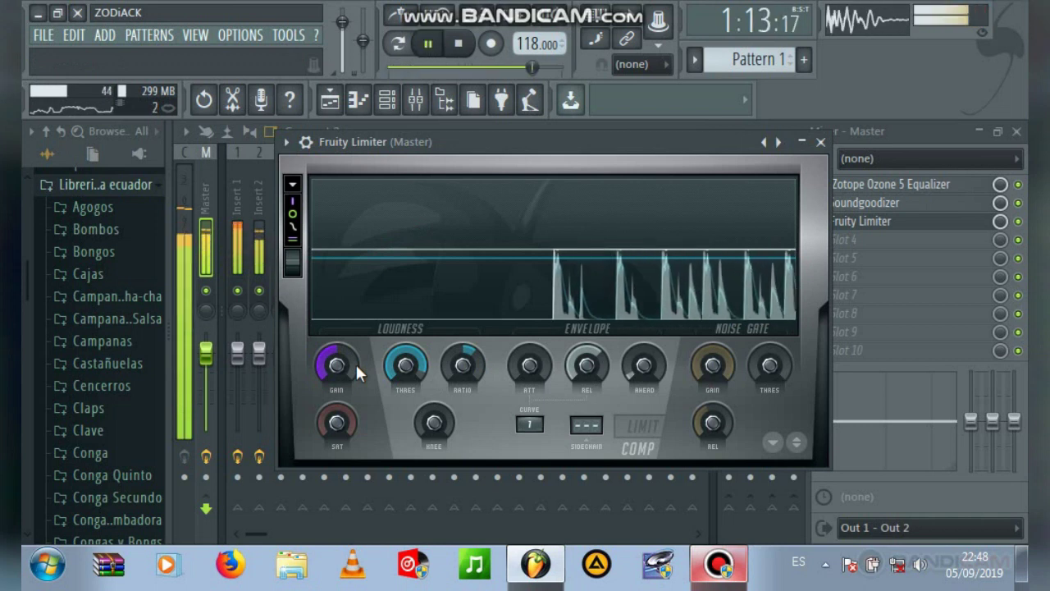
Step: Close Fruity Limiter and stop the rhythm's playback
{"action": "left_click", "coordinate": [819, 141]}
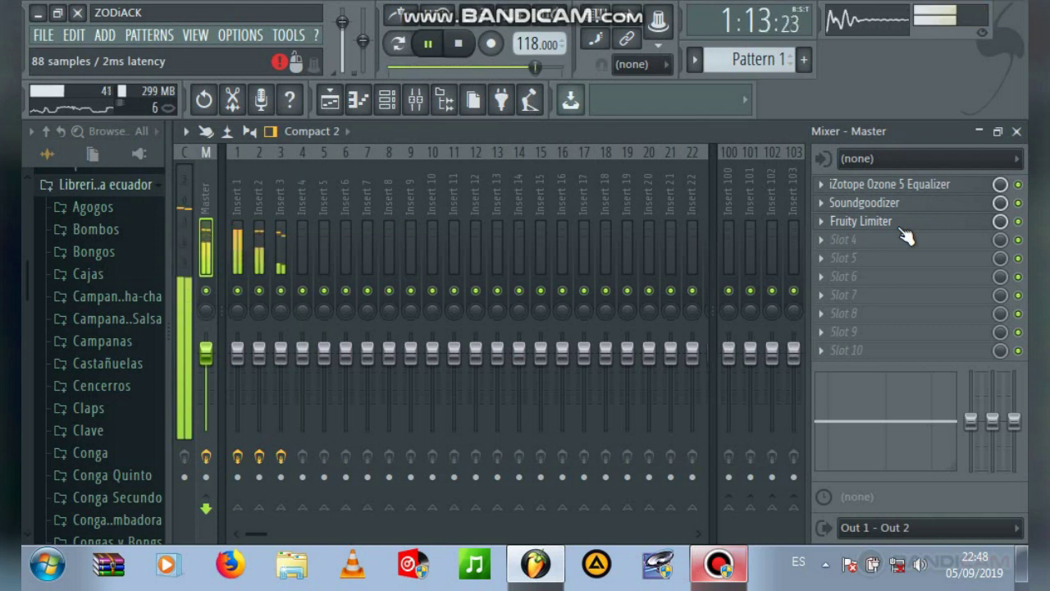
{"action": "key", "text": "space"}
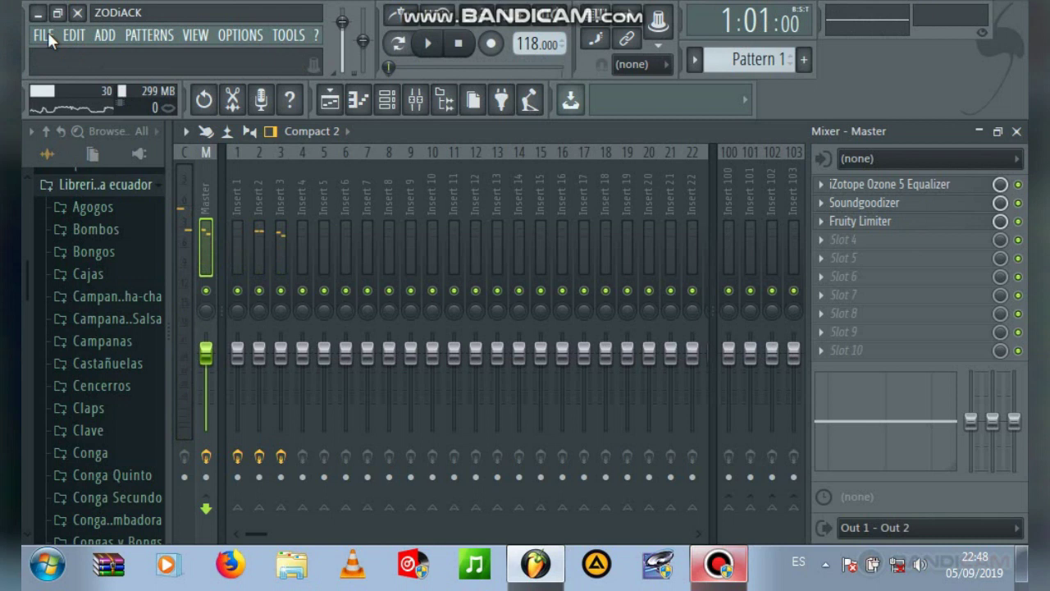
Step: Start exporting the rhythm as a wave file and name it 118 BASE 6X8 CHICHA
{"action": "left_click", "coordinate": [47, 34]}
{"action": "mouse_move", "coordinate": [107, 194]}
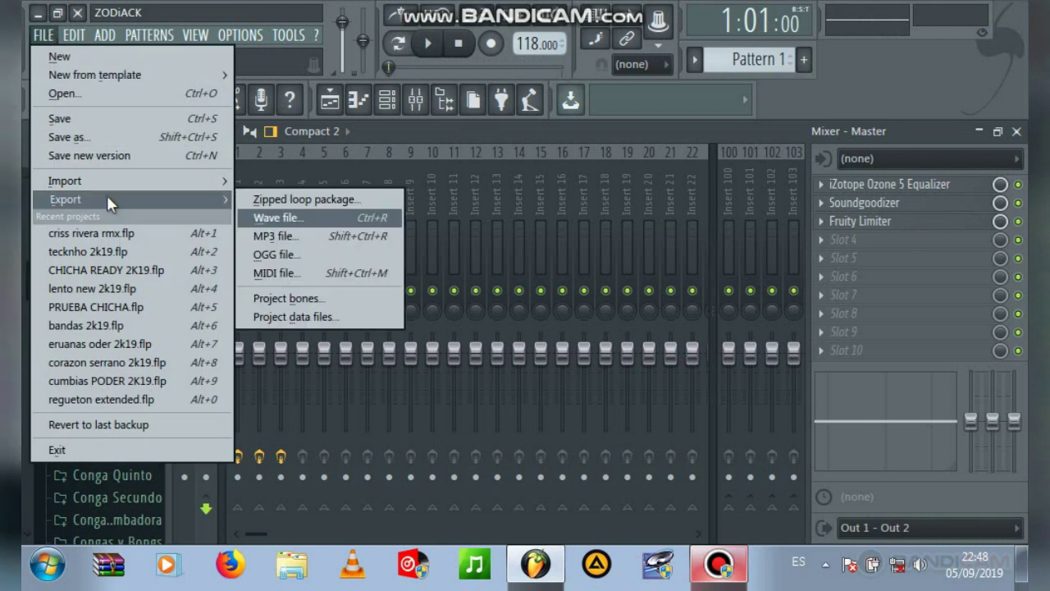
{"action": "left_click", "coordinate": [317, 219]}
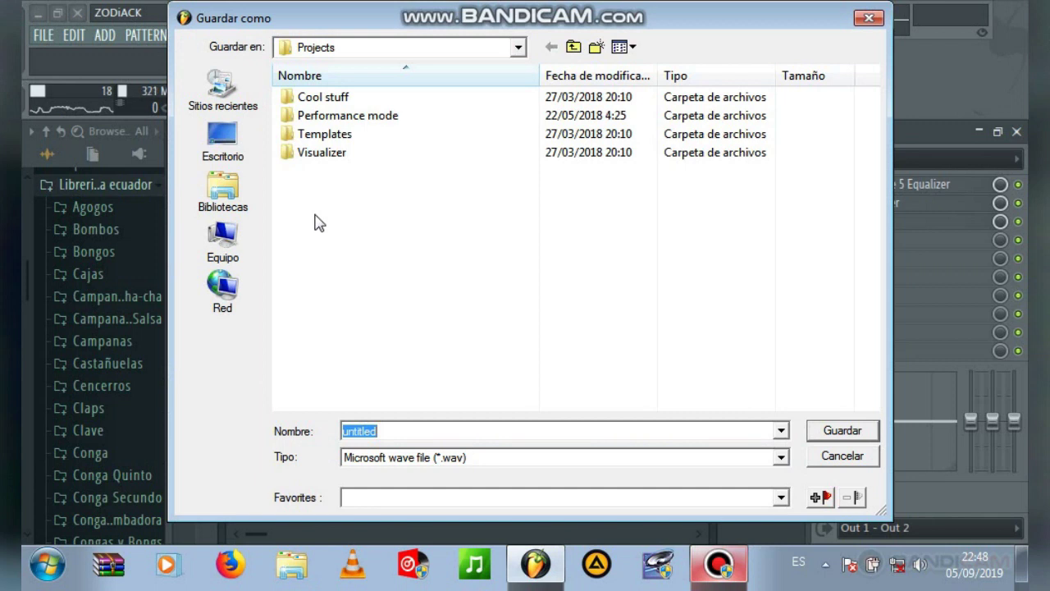
{"action": "key", "text": "BackSpace"}
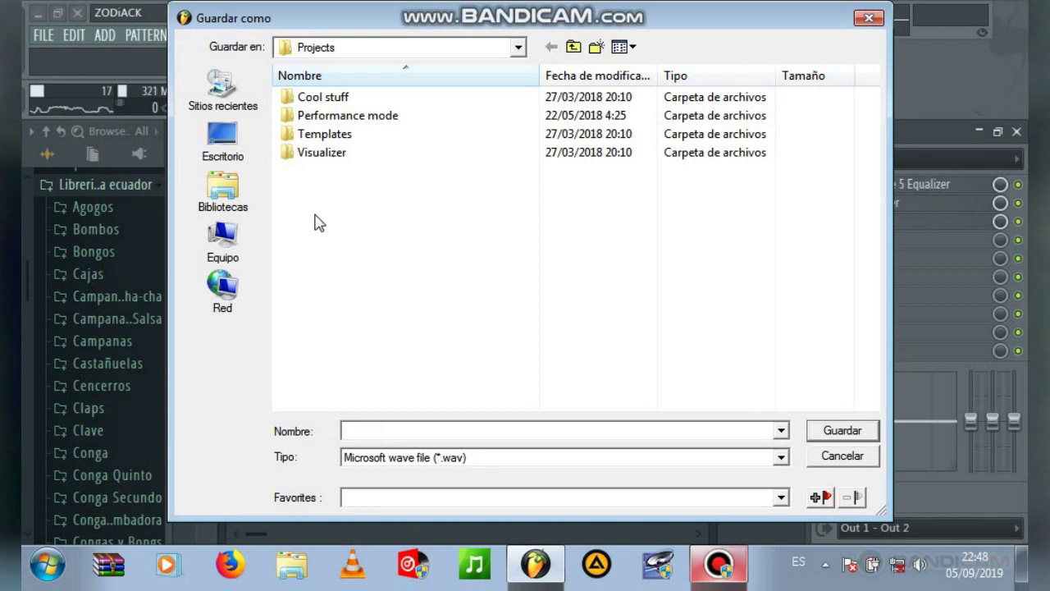
{"action": "type", "text": "BASE 6X8"}
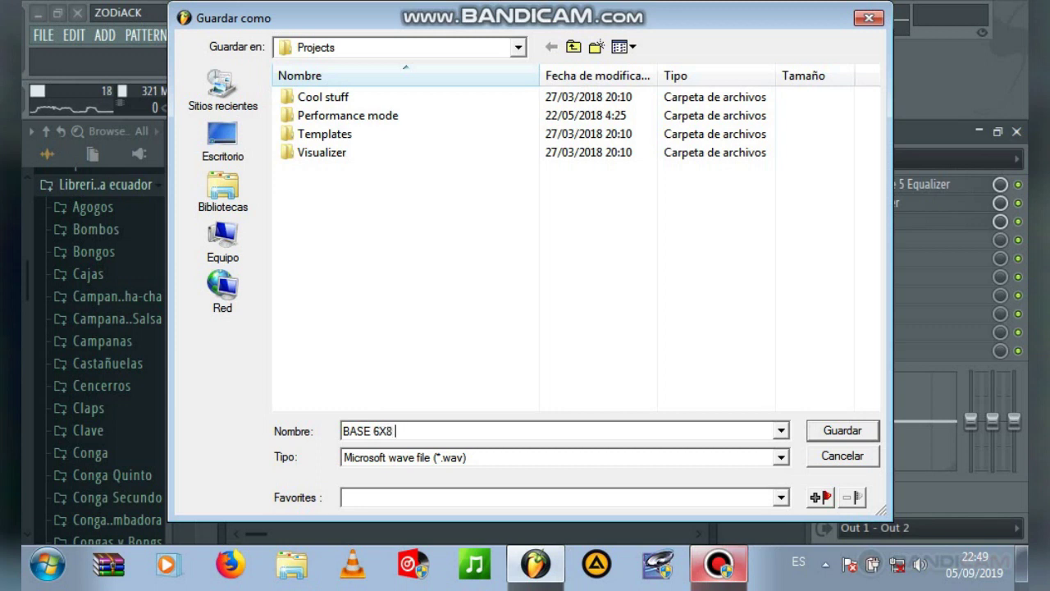
{"action": "left_click", "coordinate": [345, 431]}
{"action": "type", "text": "118"}
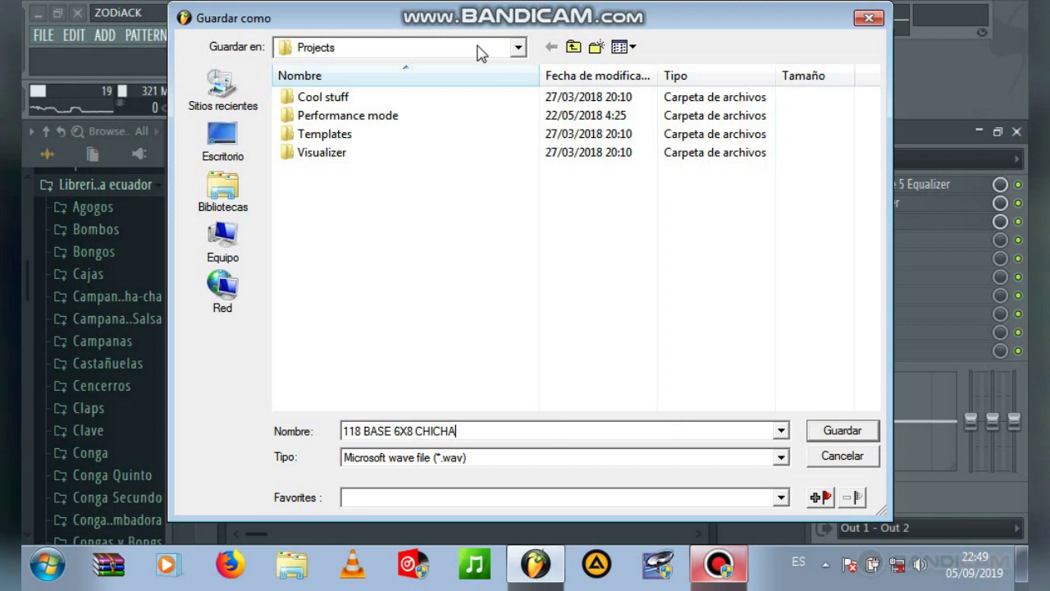
Step: Save the wave export in the fl mobile folder on drive D:
{"action": "left_click", "coordinate": [518, 51]}
{"action": "left_click", "coordinate": [518, 51]}
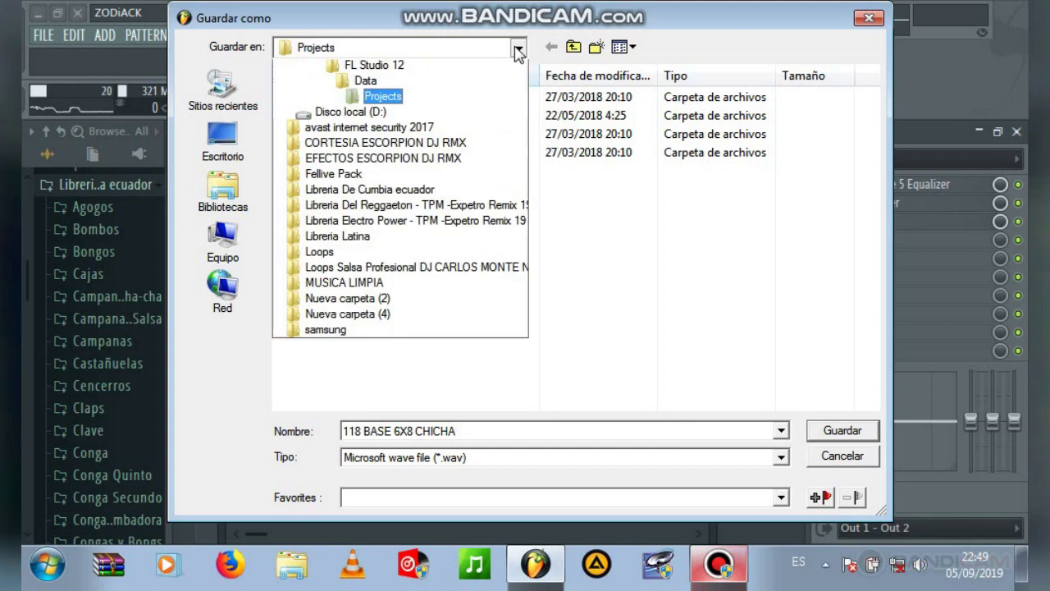
{"action": "left_click", "coordinate": [361, 257]}
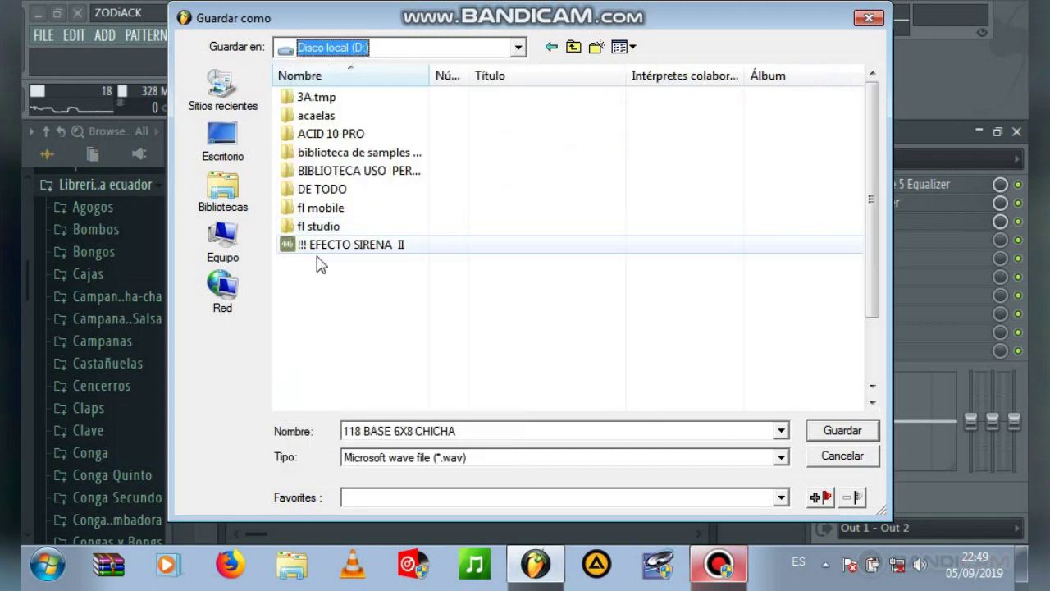
{"action": "left_click", "coordinate": [333, 208]}
{"action": "double_click", "coordinate": [333, 208]}
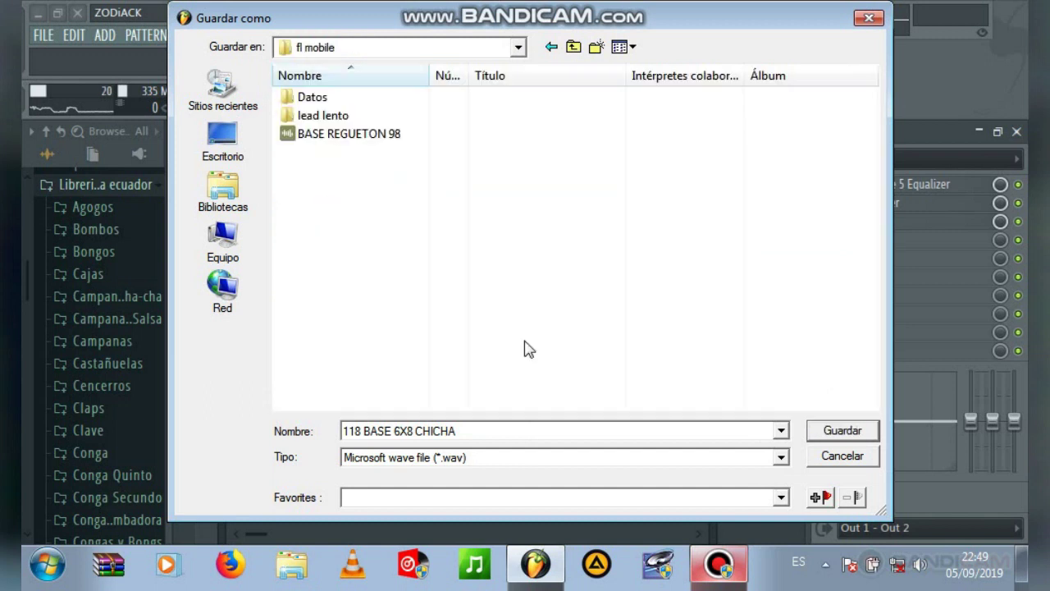
{"action": "left_click", "coordinate": [827, 430]}
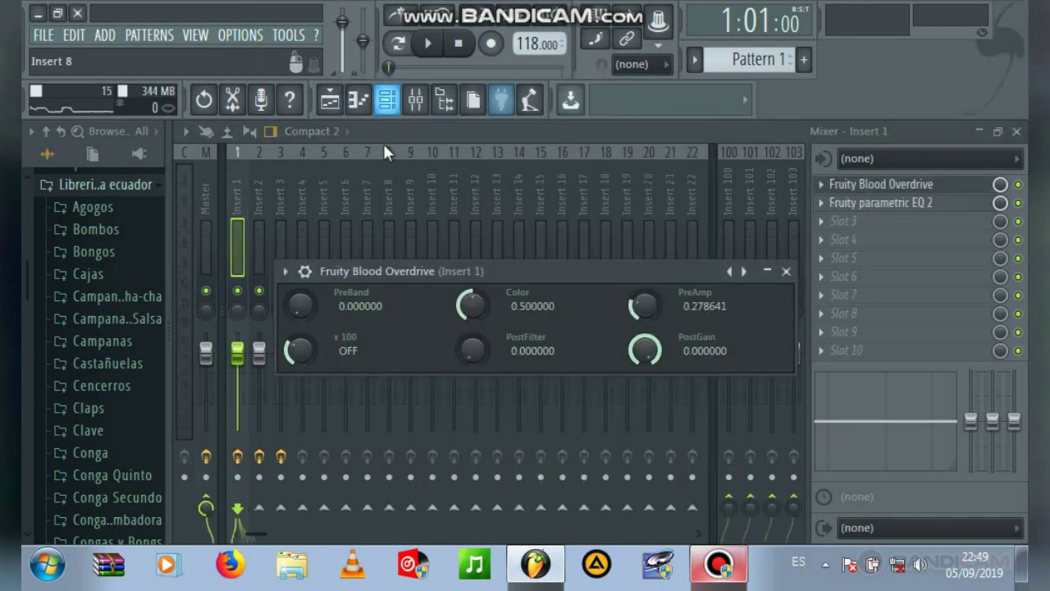
Step: Show the playlist and save the project in the Projects folder as BASE 6X8 2K19
{"action": "left_click", "coordinate": [329, 99]}
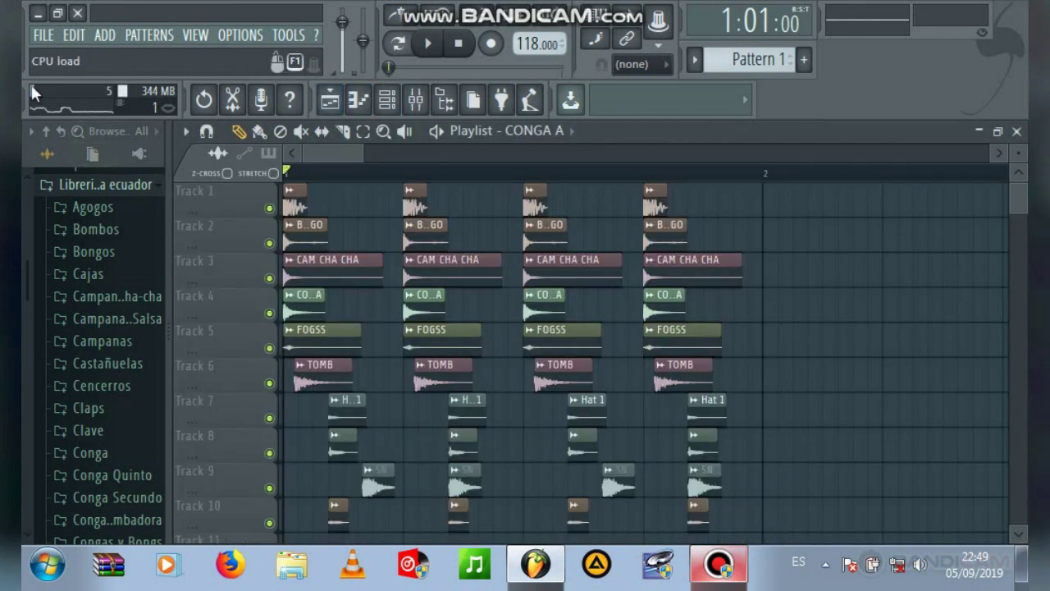
{"action": "left_click", "coordinate": [43, 35]}
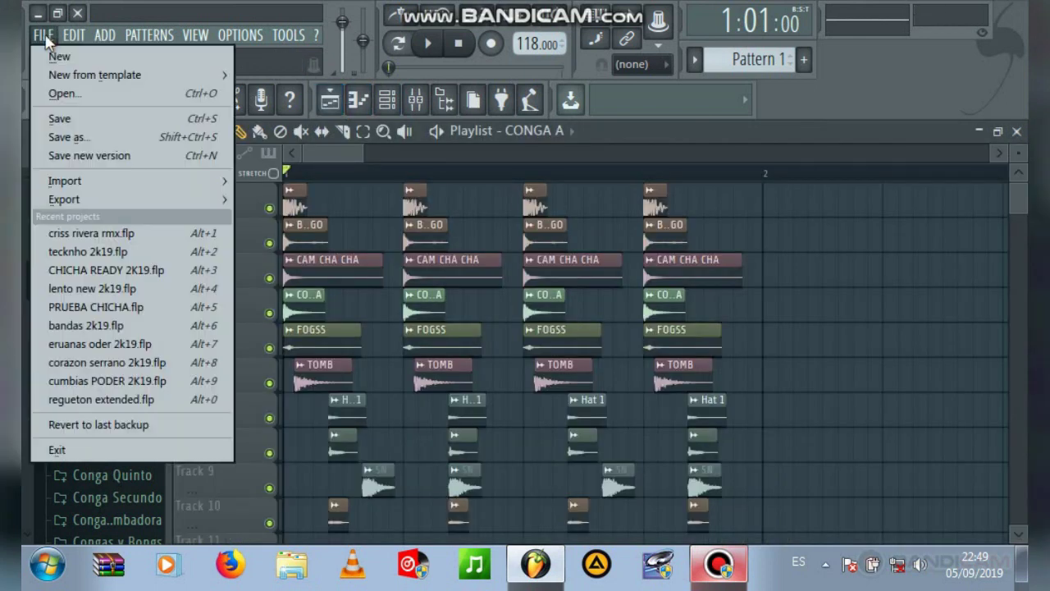
{"action": "left_click", "coordinate": [106, 139]}
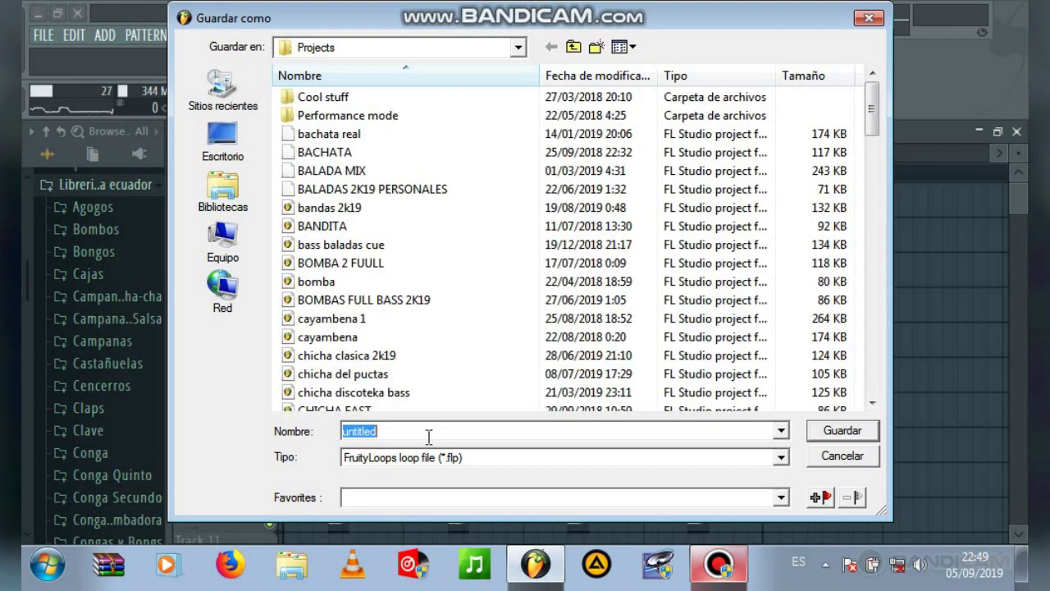
{"action": "key", "text": "BackSpace"}
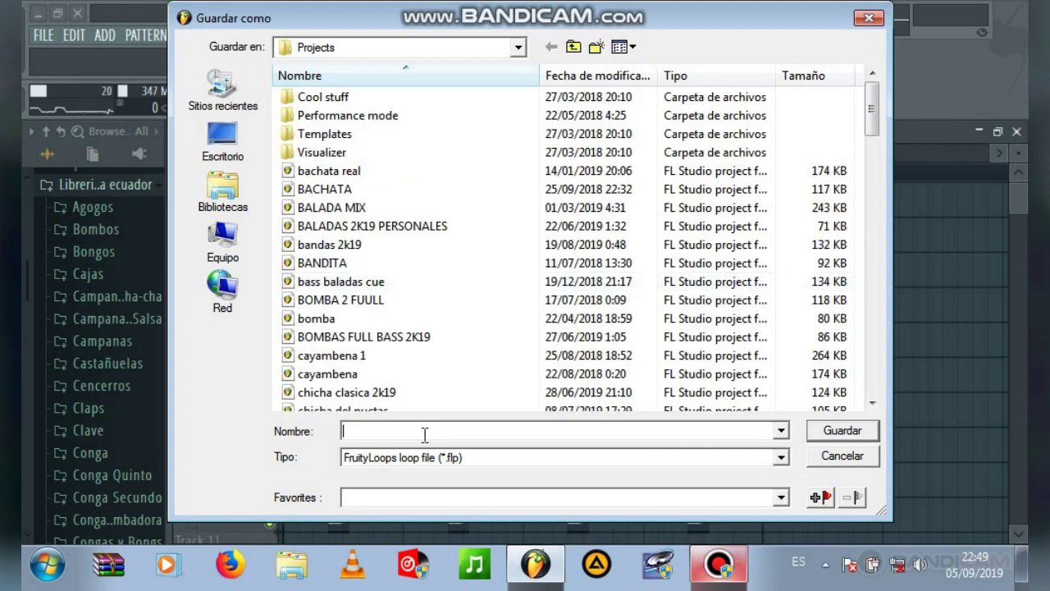
{"action": "type", "text": "BASE 6X8 2K19"}
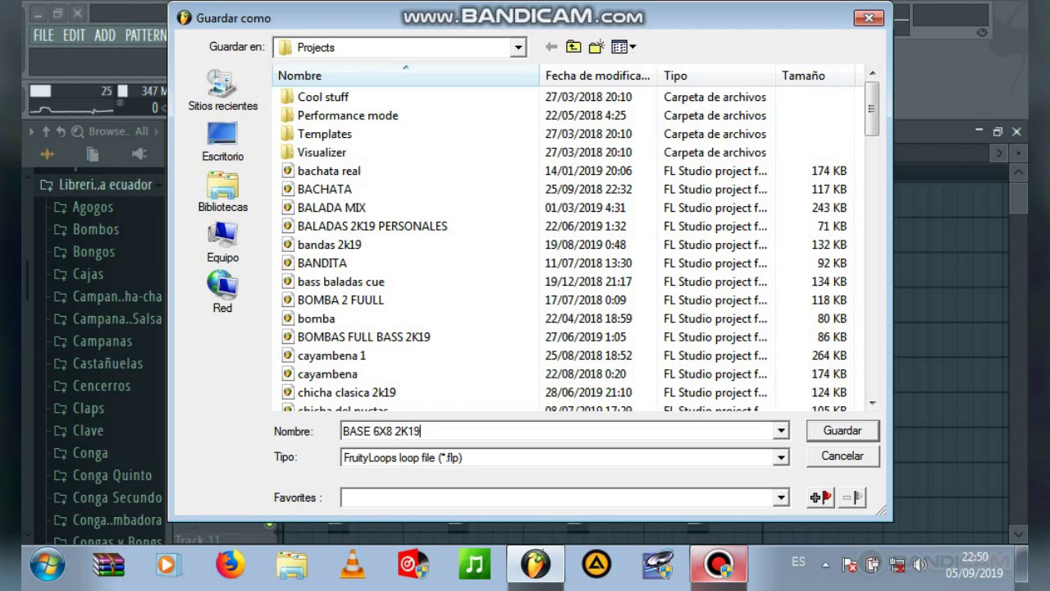
{"action": "left_click", "coordinate": [840, 432]}
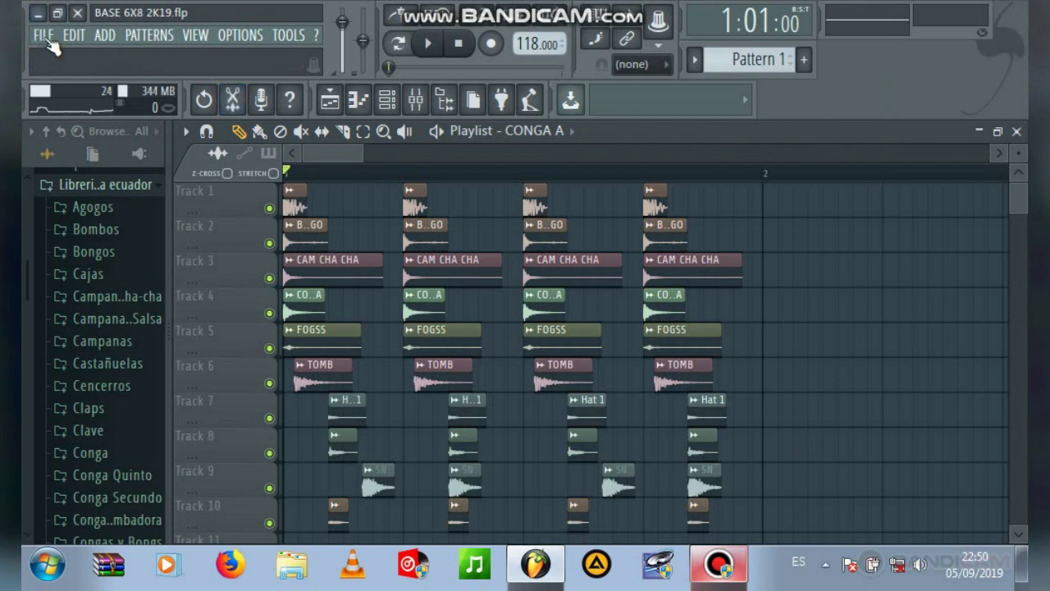
Step: Start a new project and locate the exported 118 BASE 6X8 CHICHA file in D:\fl mobile in Windows Explorer
{"action": "left_click", "coordinate": [45, 37]}
{"action": "left_click", "coordinate": [62, 58]}
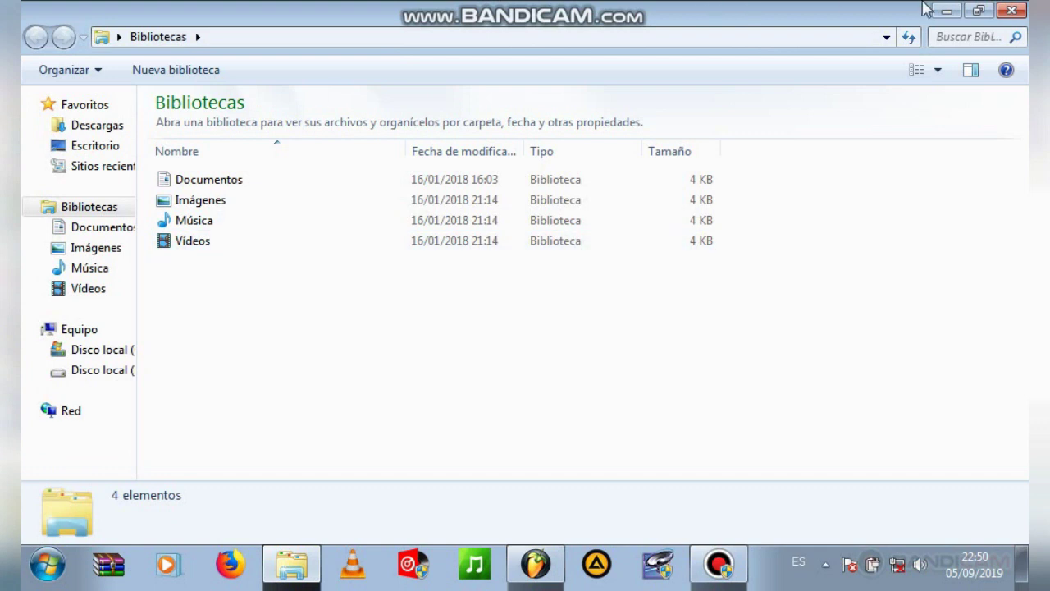
{"action": "left_click", "coordinate": [112, 370]}
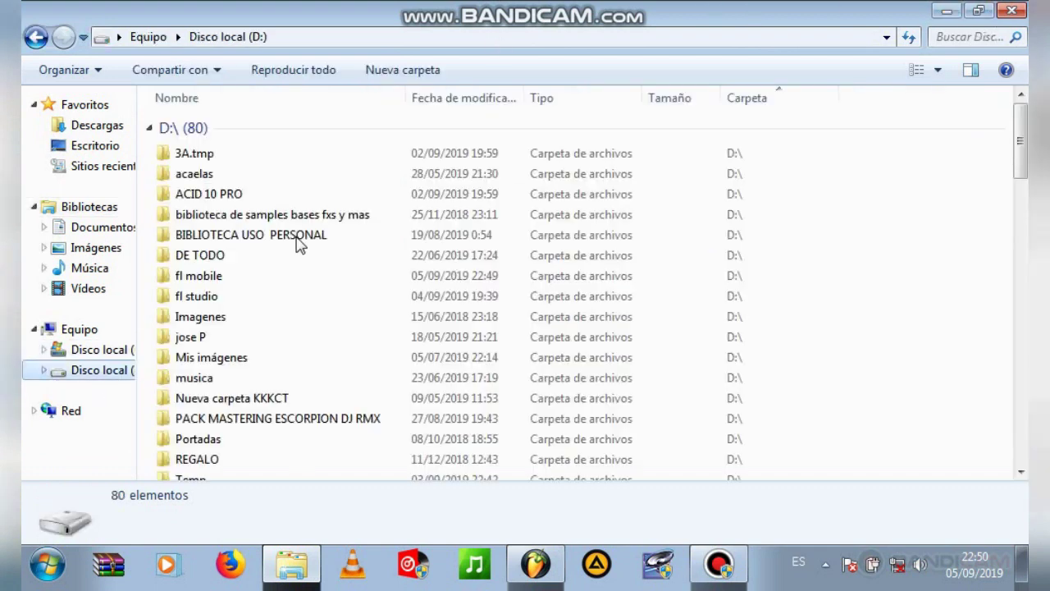
{"action": "left_click", "coordinate": [207, 279]}
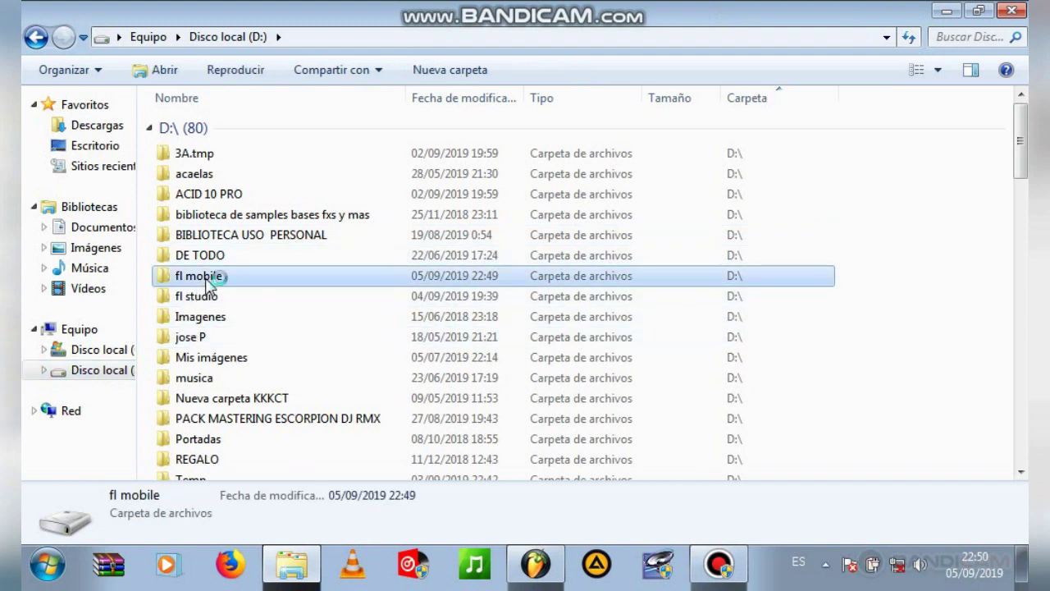
{"action": "double_click", "coordinate": [208, 279]}
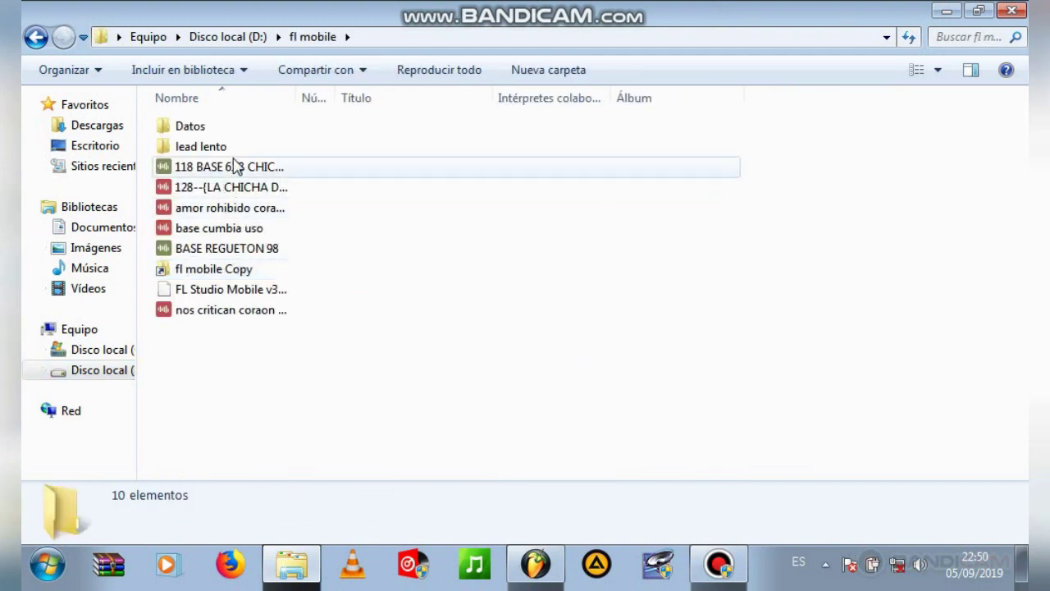
{"action": "left_click", "coordinate": [235, 166]}
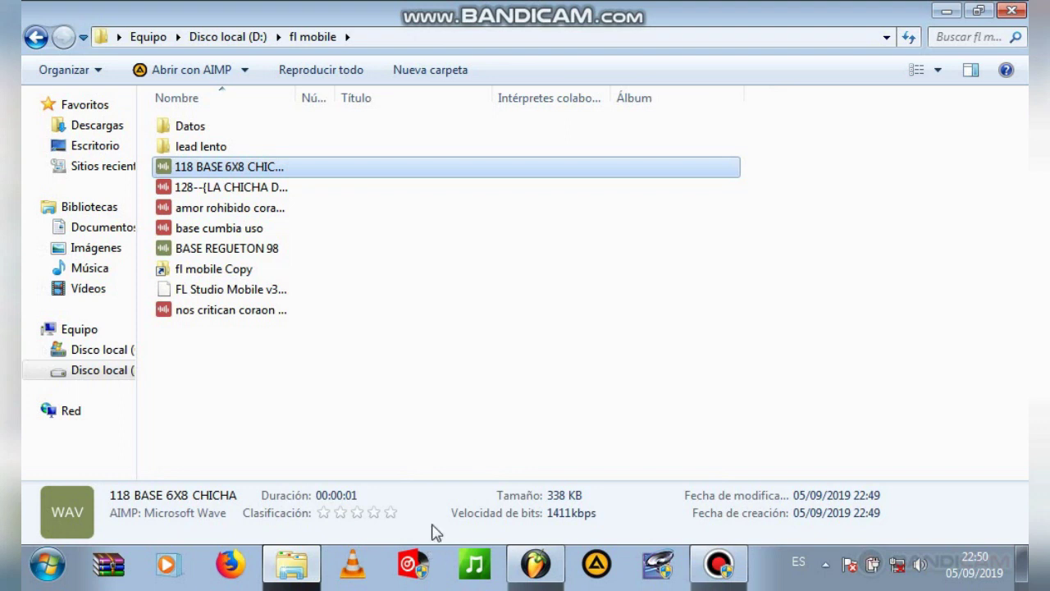
Step: Set the FL Studio project tempo to 118 BPM and place the 118 BASE 6X8 CHICHA file at the start of playlist Track 2
{"action": "left_click", "coordinate": [537, 570]}
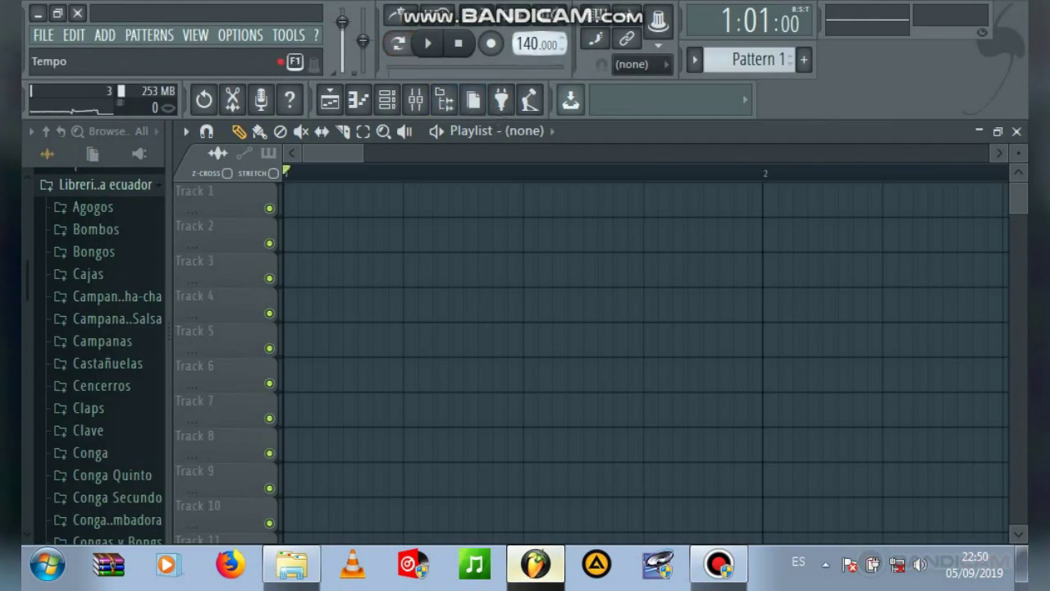
{"action": "left_click_drag", "start_coordinate": [538, 43], "coordinate": [537, 74]}
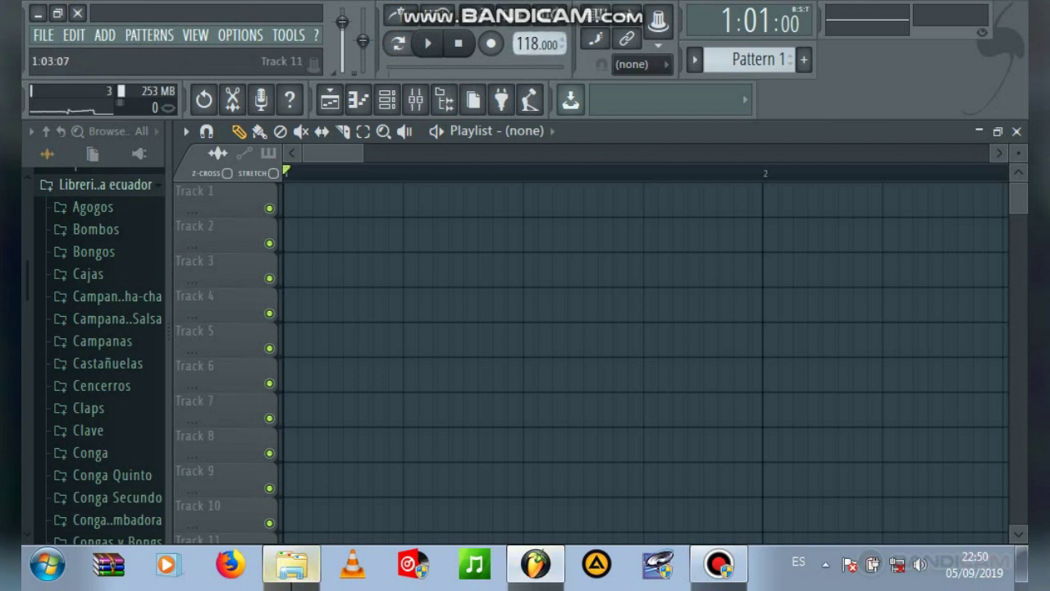
{"action": "left_click", "coordinate": [288, 574]}
{"action": "left_click_drag", "start_coordinate": [244, 168], "coordinate": [465, 243]}
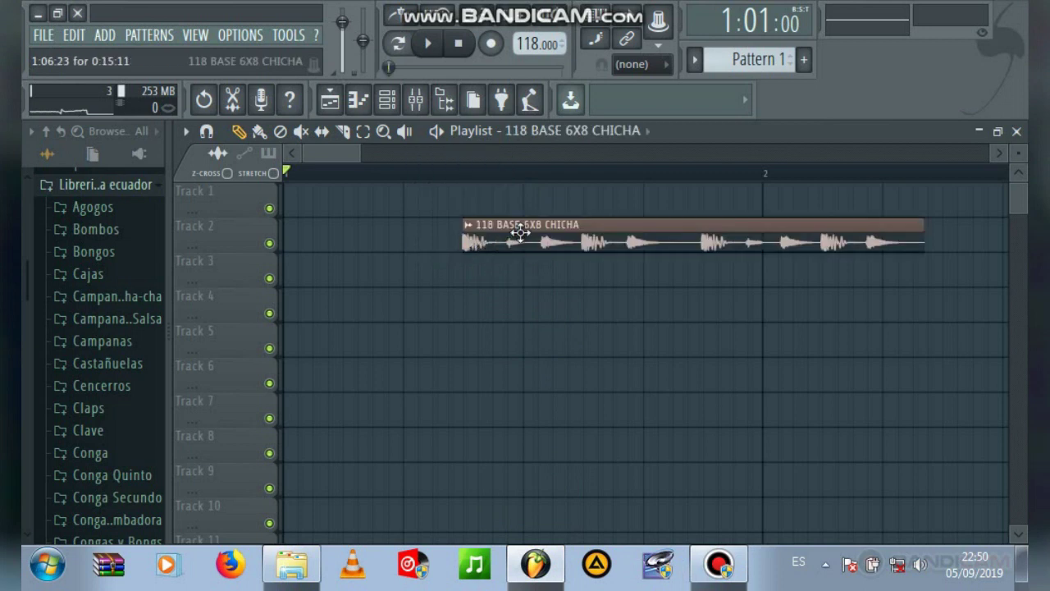
{"action": "left_click_drag", "start_coordinate": [532, 226], "coordinate": [304, 230]}
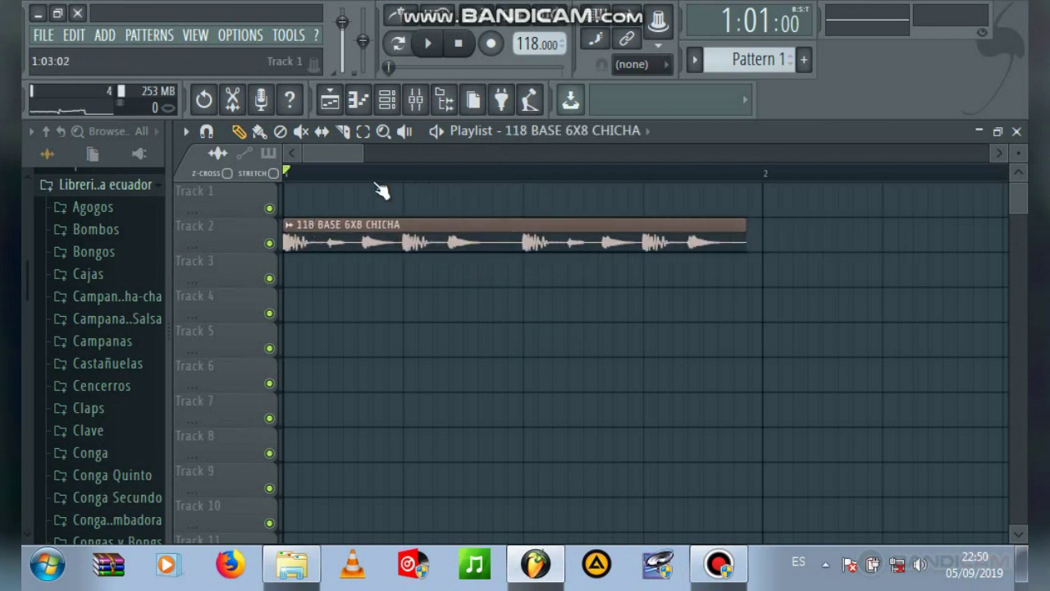
Step: Fit the 118 BASE 6X8 CHICHA clip to the tempo using the 75 to 150 BPM detection range, dismissing the disk-space notification
{"action": "left_click_drag", "start_coordinate": [363, 154], "coordinate": [306, 156]}
{"action": "left_click", "coordinate": [289, 223]}
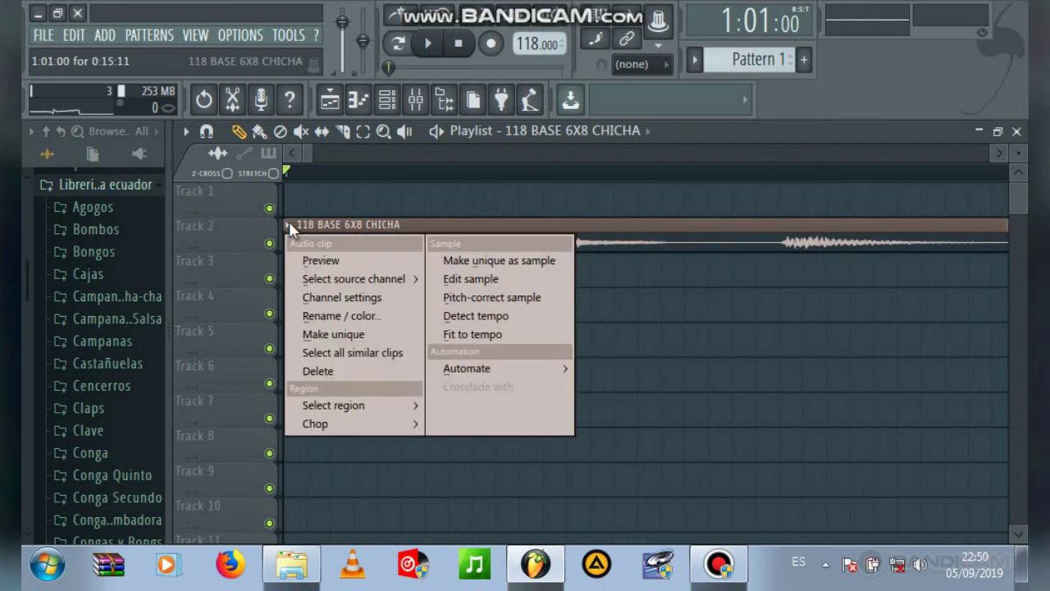
{"action": "left_click", "coordinate": [482, 332]}
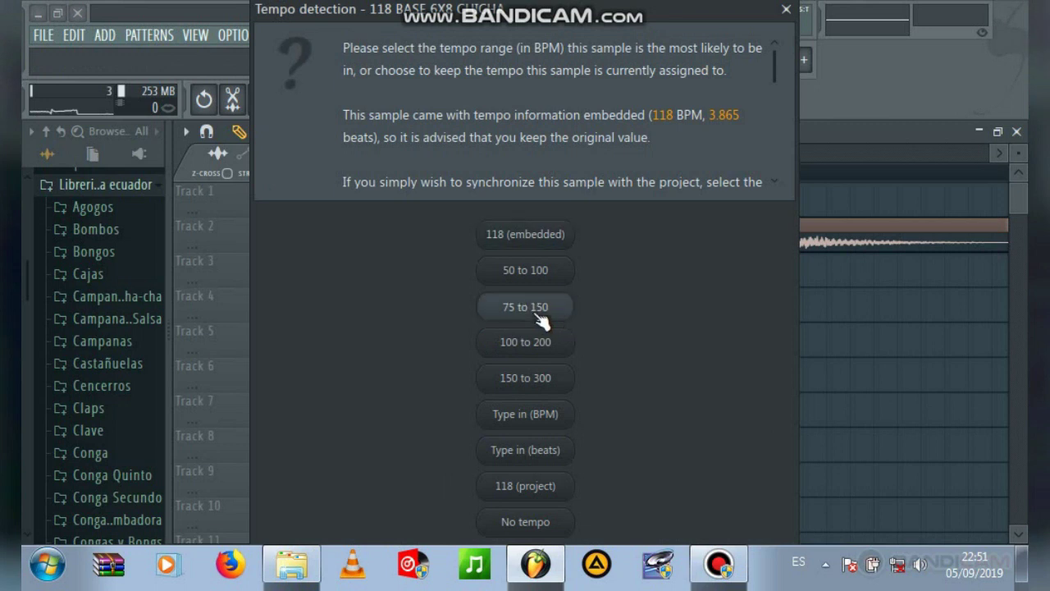
{"action": "left_click", "coordinate": [535, 312]}
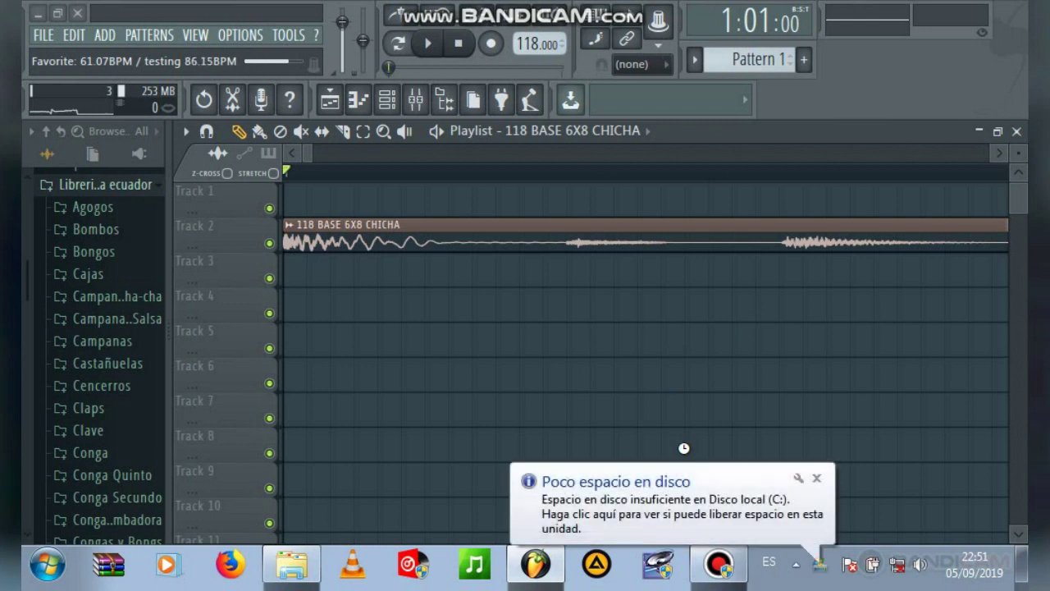
{"action": "left_click", "coordinate": [816, 478]}
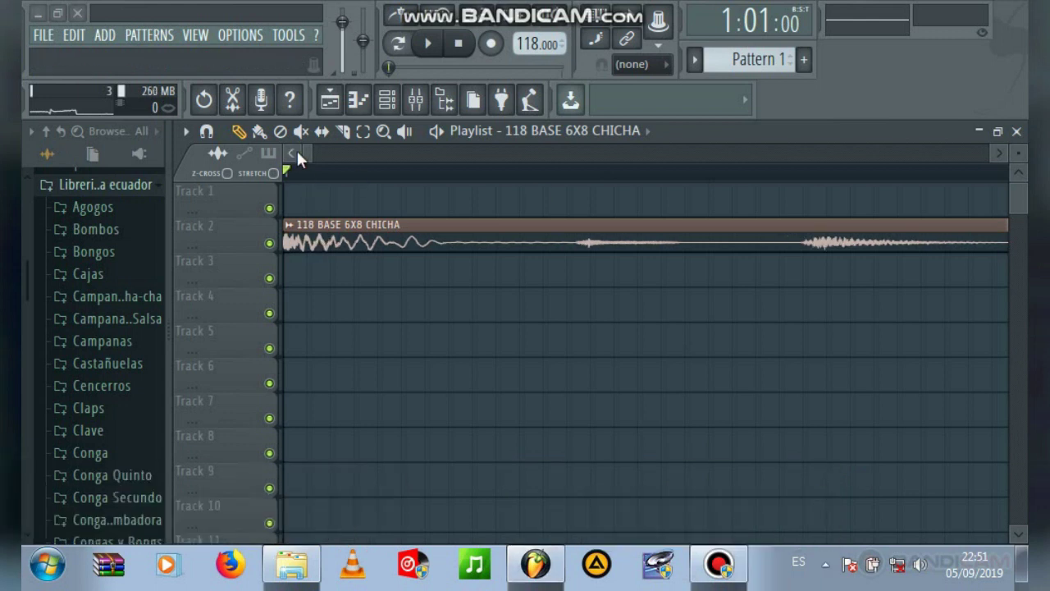
{"action": "left_click_drag", "start_coordinate": [310, 151], "coordinate": [347, 182]}
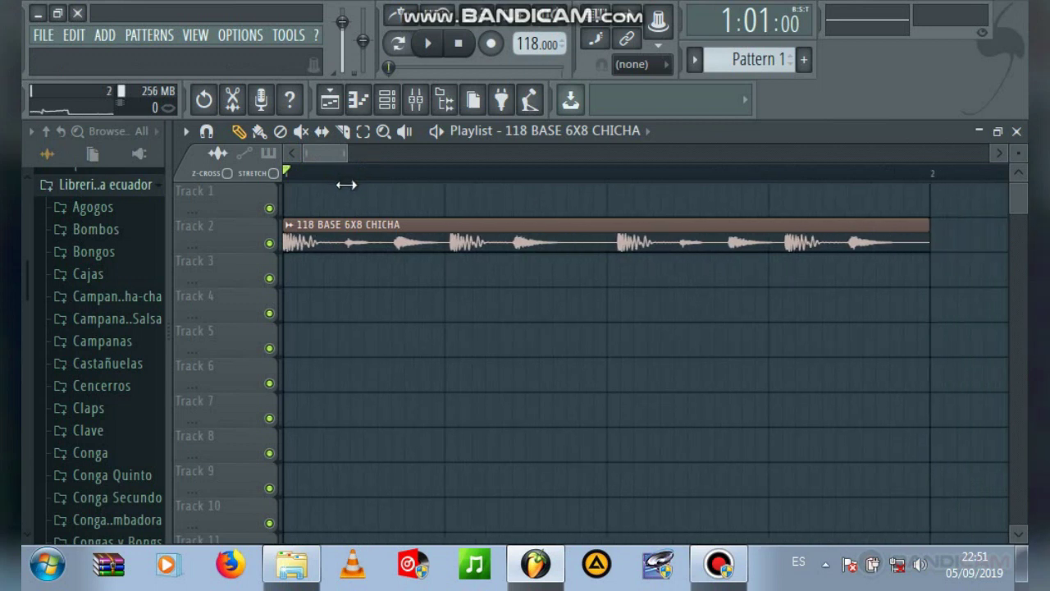
Step: Fit the 118 BASE 6X8 CHICHA clip to the tempo again using the 118 (project) option
{"action": "left_click", "coordinate": [289, 224]}
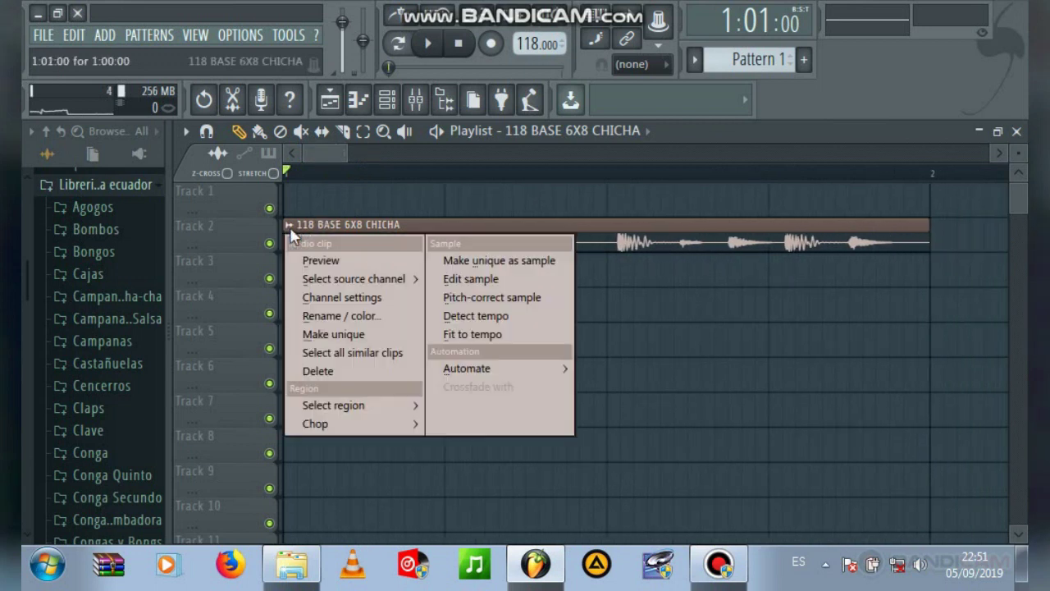
{"action": "left_click", "coordinate": [481, 332]}
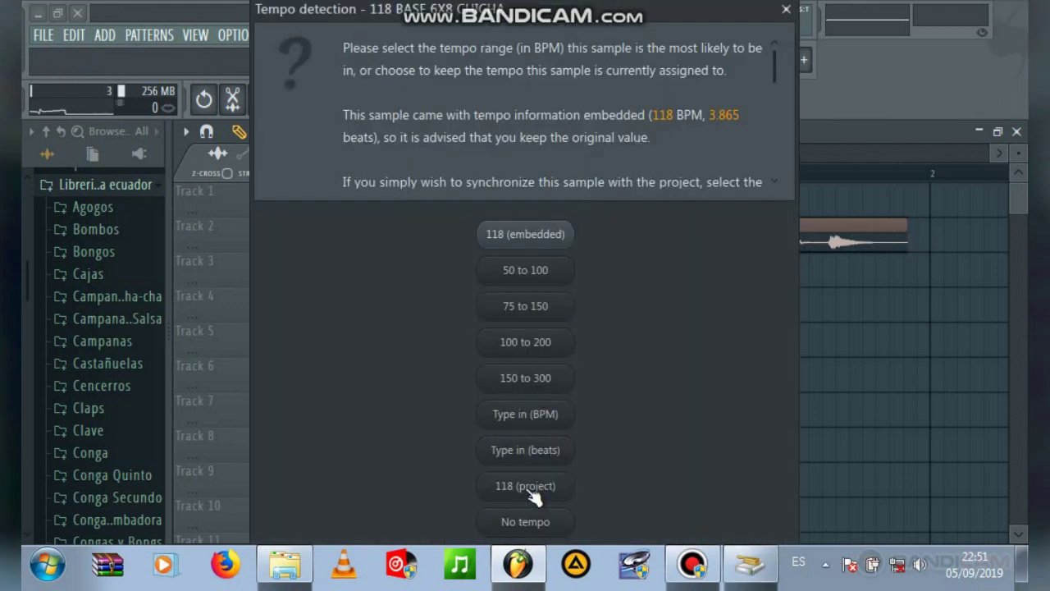
{"action": "left_click", "coordinate": [525, 487]}
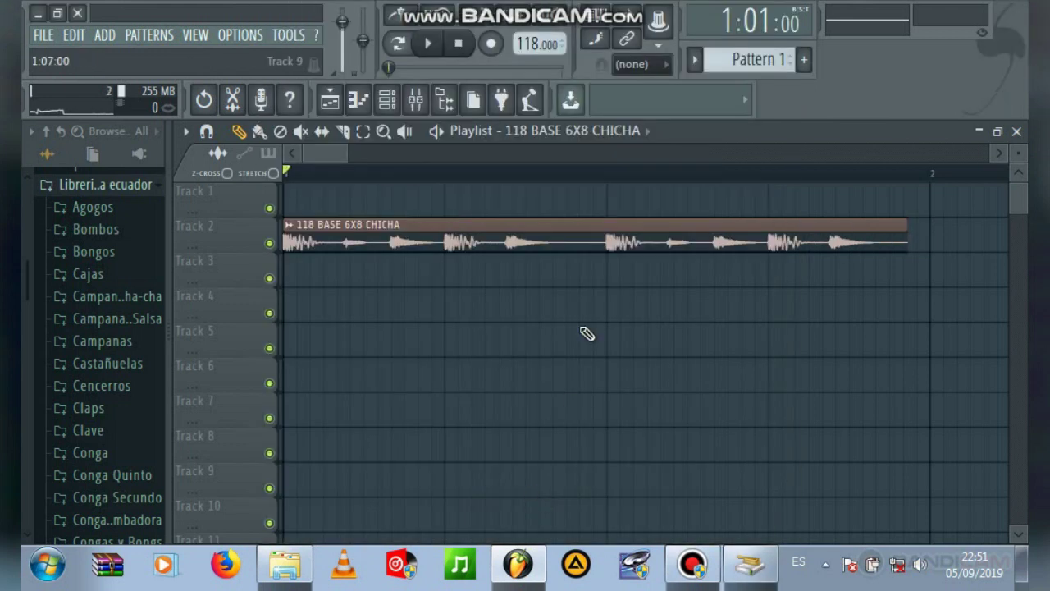
{"action": "left_click_drag", "start_coordinate": [346, 155], "coordinate": [324, 159]}
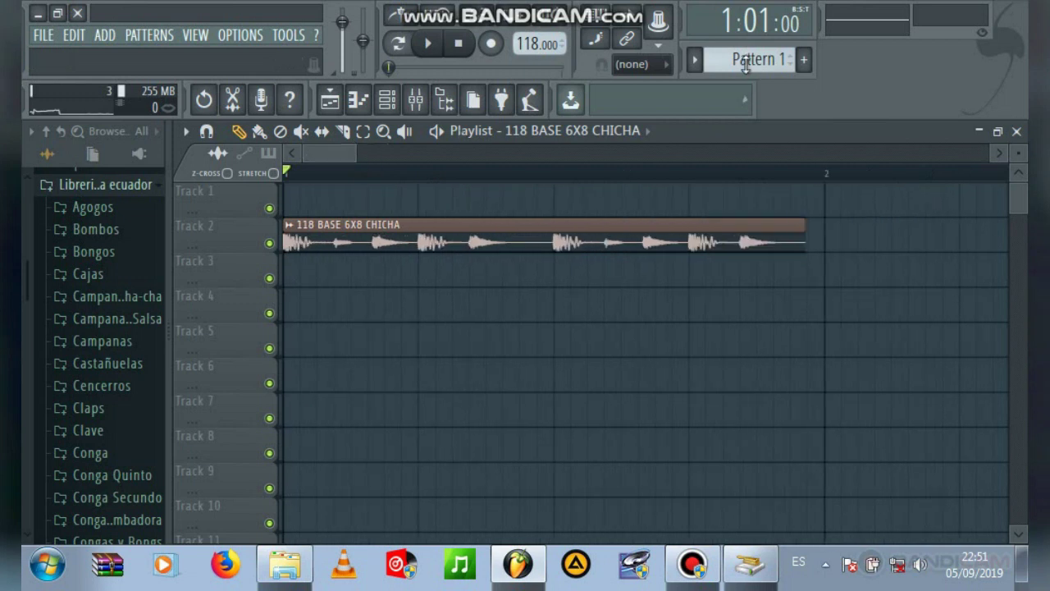
Step: Place an empty Pattern 1 clip at the start of playlist Track 3, filling bar 1 under the 118 BASE 6X8 CHICHA clip
{"action": "left_click", "coordinate": [753, 59]}
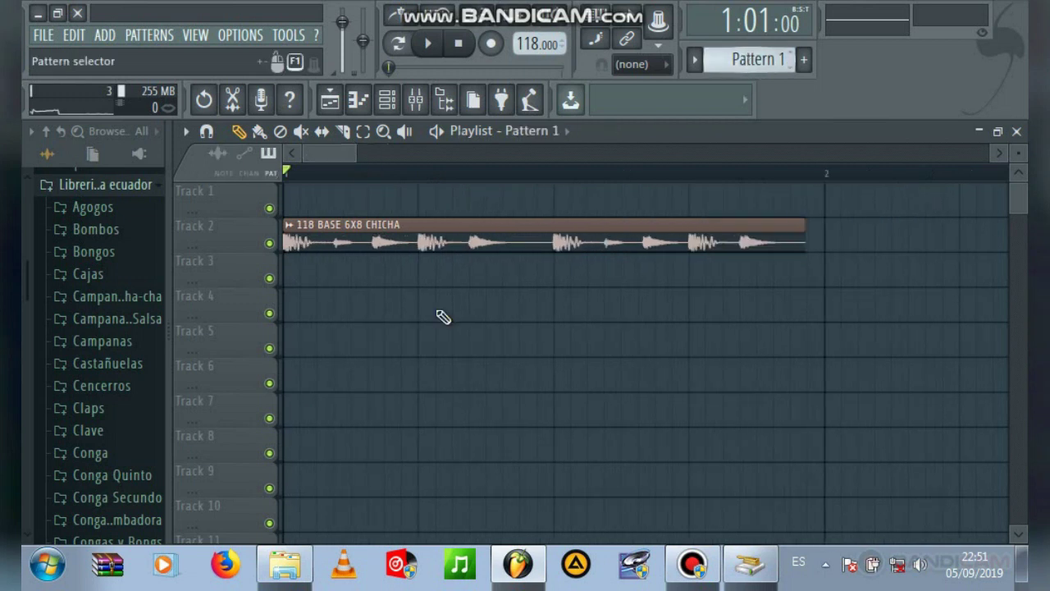
{"action": "left_click", "coordinate": [293, 285]}
{"action": "left_click_drag", "start_coordinate": [398, 258], "coordinate": [317, 270]}
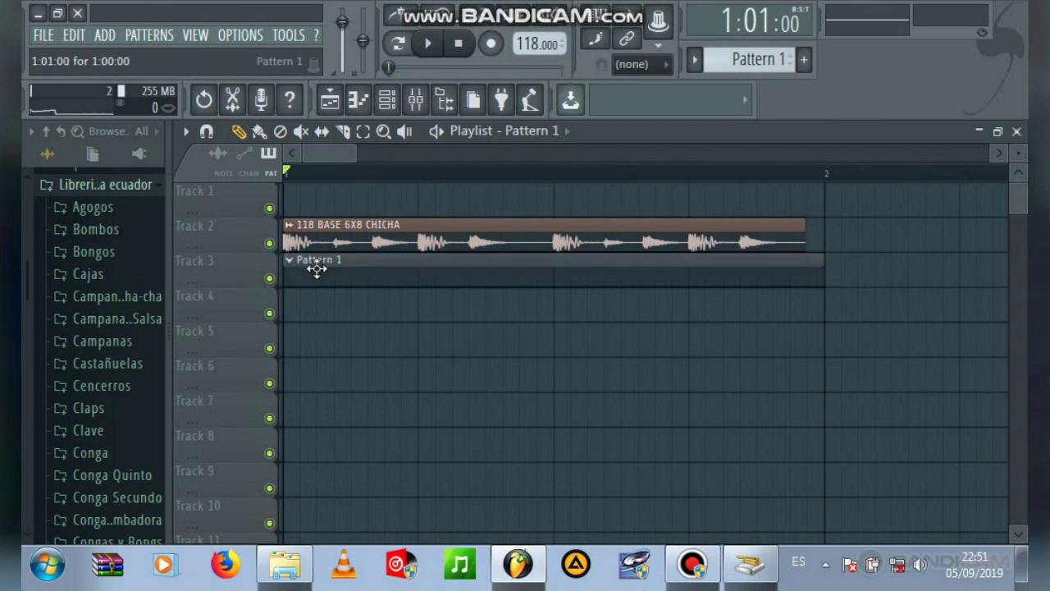
Step: Start a Wave file export of the project and choose D:\fl studio\bases creativas as the destination folder
{"action": "left_click", "coordinate": [33, 34]}
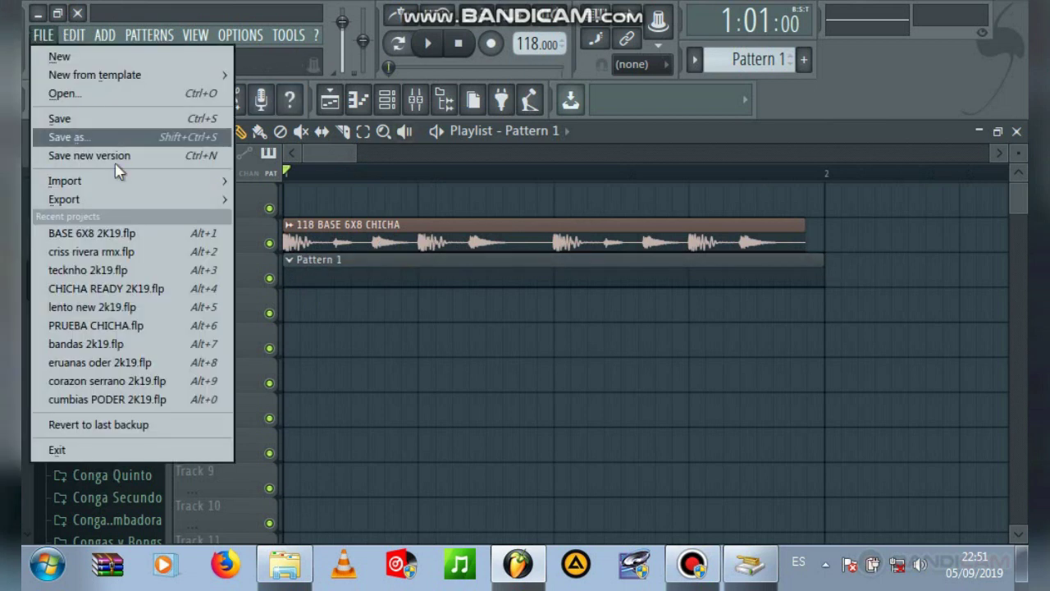
{"action": "mouse_move", "coordinate": [121, 199]}
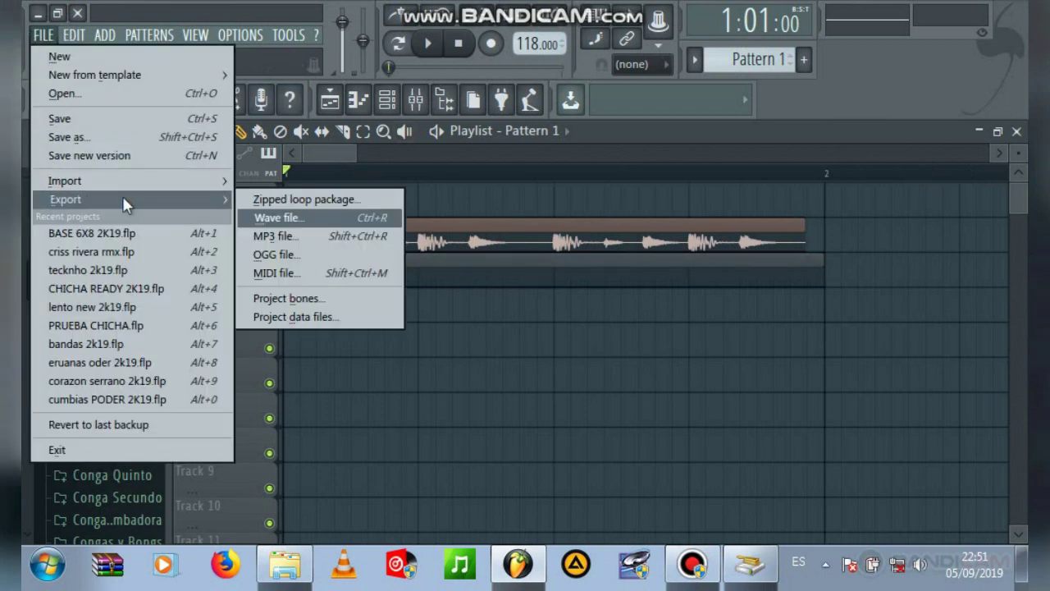
{"action": "left_click", "coordinate": [306, 218]}
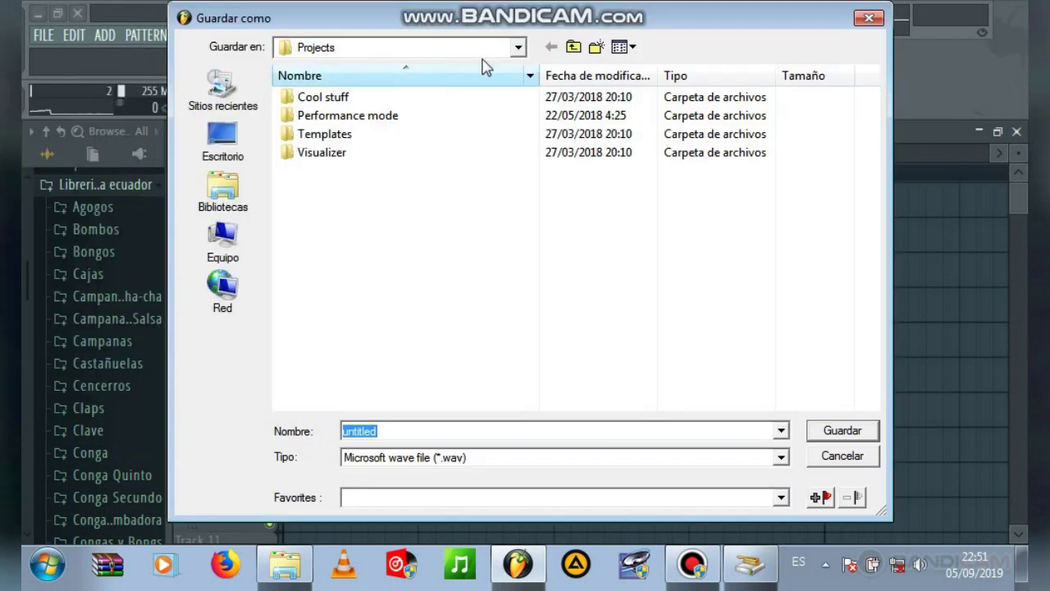
{"action": "left_click", "coordinate": [518, 47]}
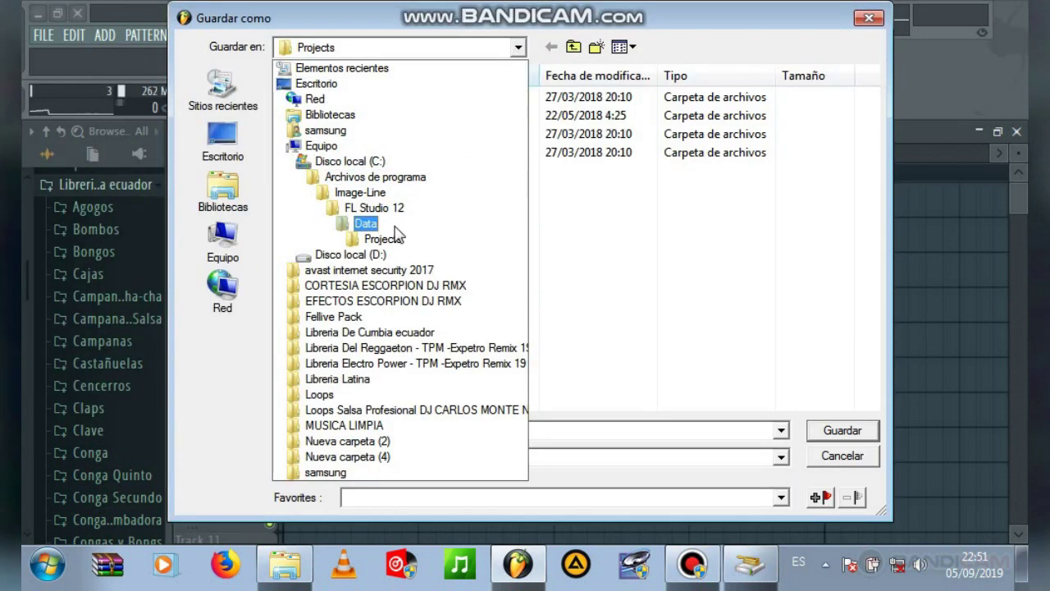
{"action": "left_click", "coordinate": [367, 254]}
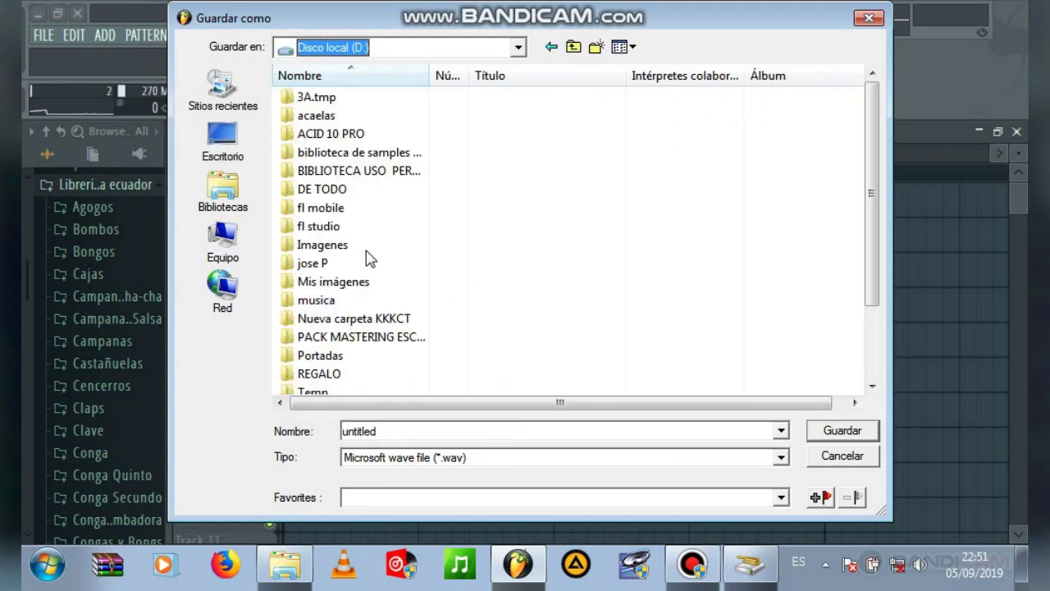
{"action": "double_click", "coordinate": [331, 227]}
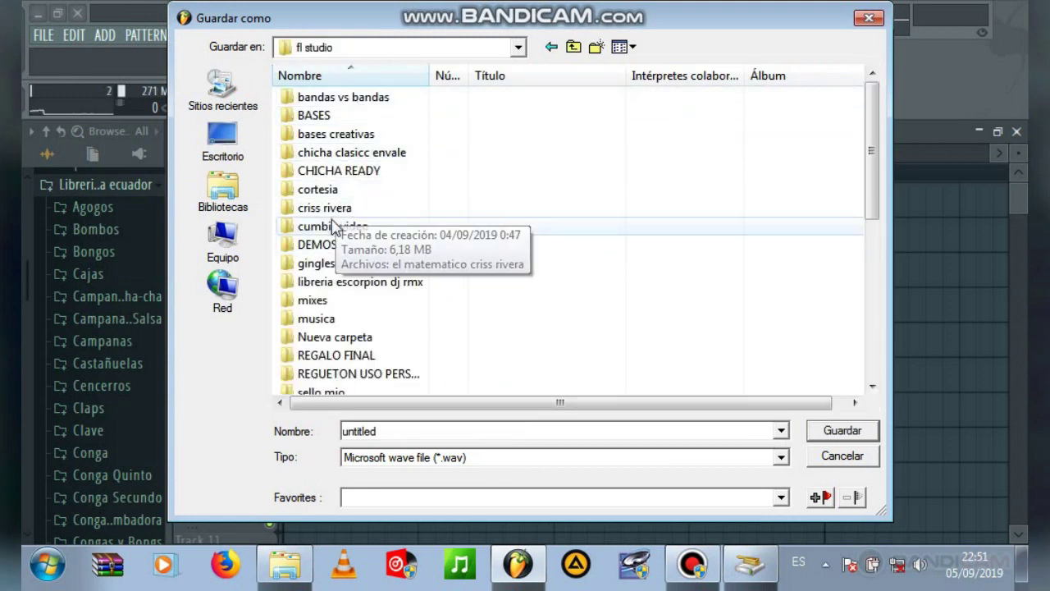
{"action": "double_click", "coordinate": [316, 135]}
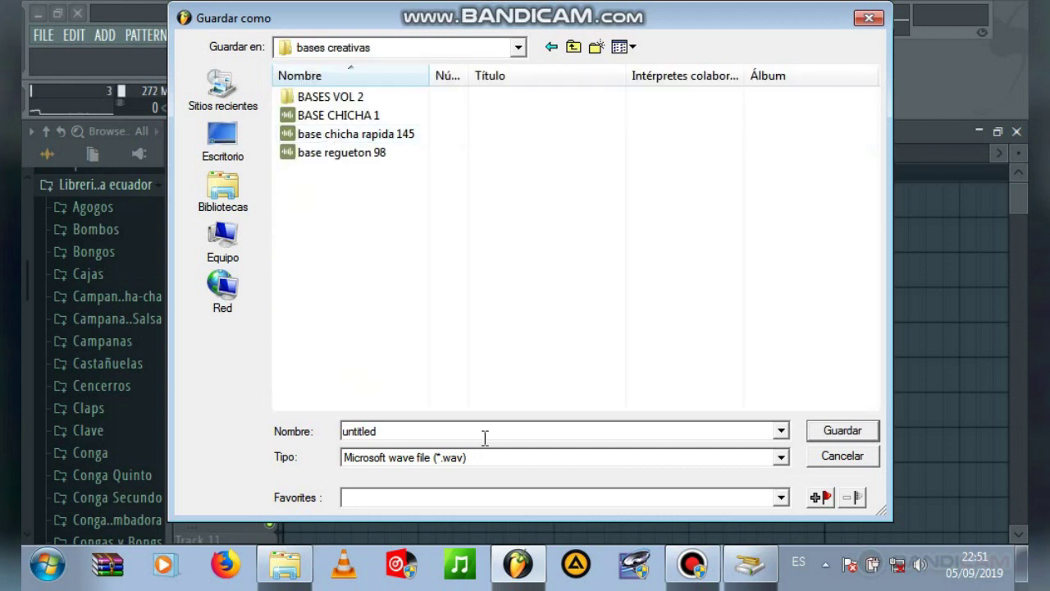
Step: Name the export BASE 6X8 and render the full song as a 16-bit WAV with the tail set to Leave remainder
{"action": "left_click", "coordinate": [439, 431]}
{"action": "key", "text": "BackSpace"}
{"action": "type", "text": "BASE 6X8"}
{"action": "left_click", "coordinate": [842, 430]}
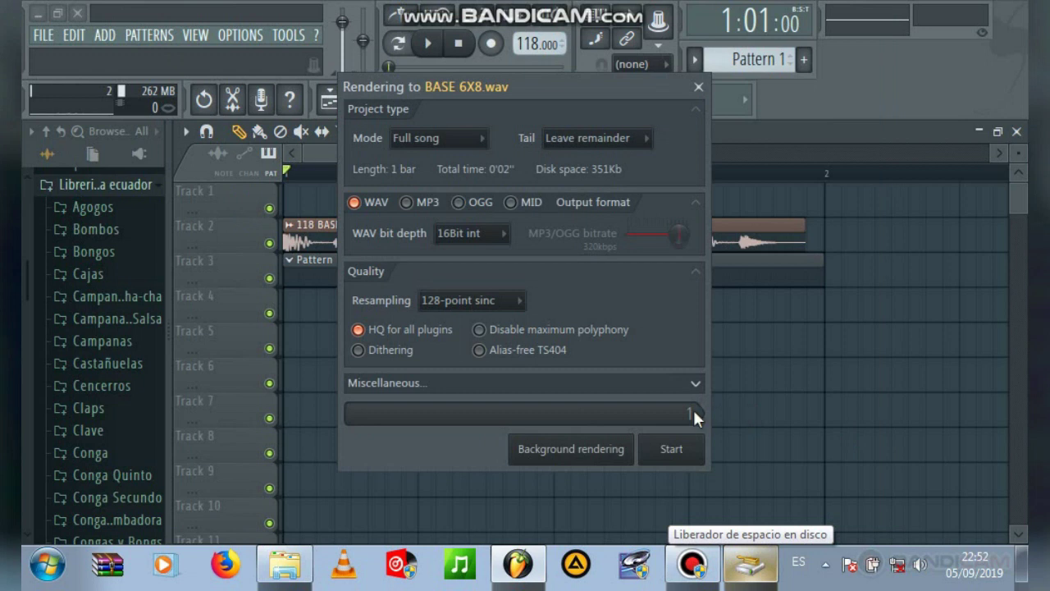
{"action": "left_click", "coordinate": [690, 458]}
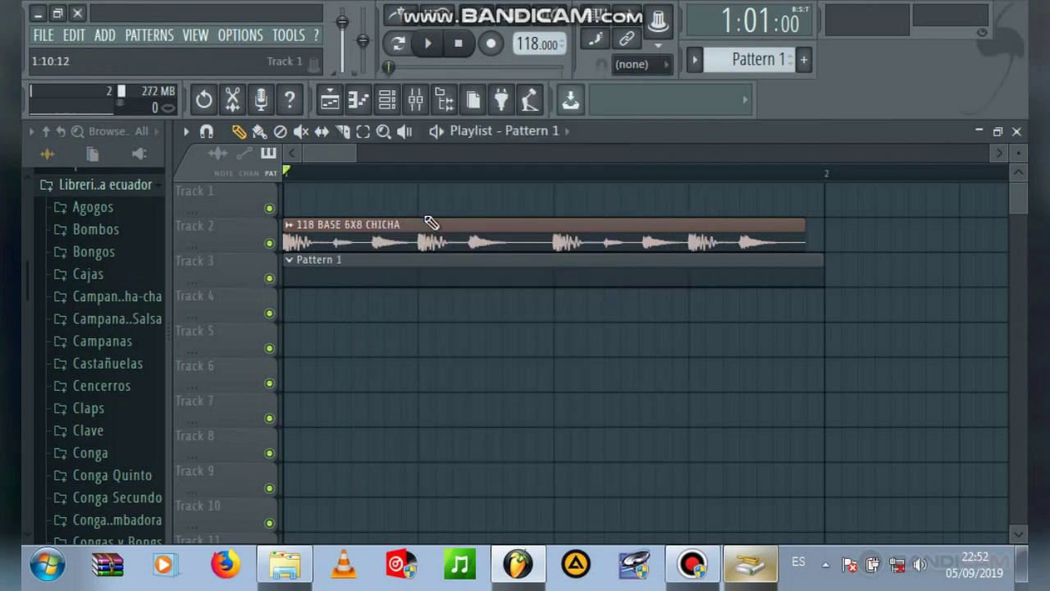
Step: Delete the 118 BASE 6X8 CHICHA clip and the Pattern 1 clip from the playlist
{"action": "left_click", "coordinate": [464, 234]}
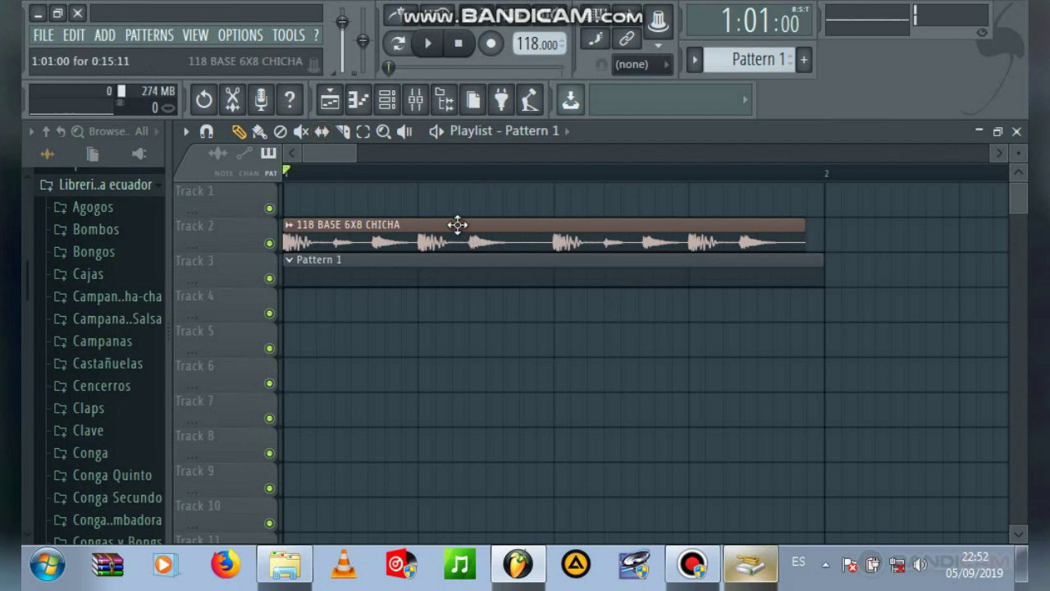
{"action": "right_click", "coordinate": [464, 233]}
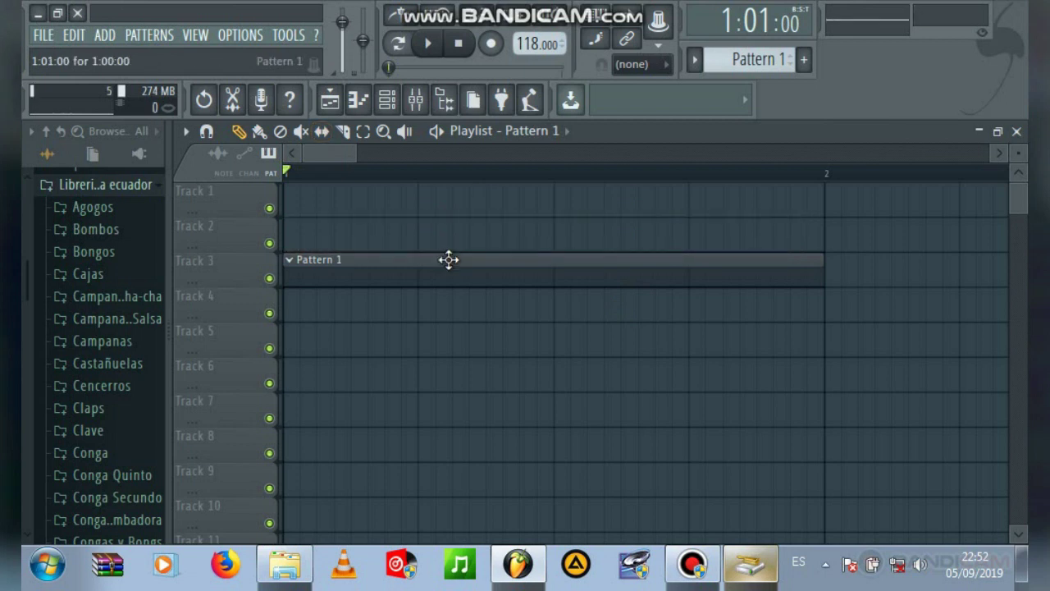
{"action": "right_click", "coordinate": [445, 255]}
Step: Delete the 118 BASE 6X8 CHICHA audio channel from the Channel rack and confirm the deletion
{"action": "left_click", "coordinate": [387, 99]}
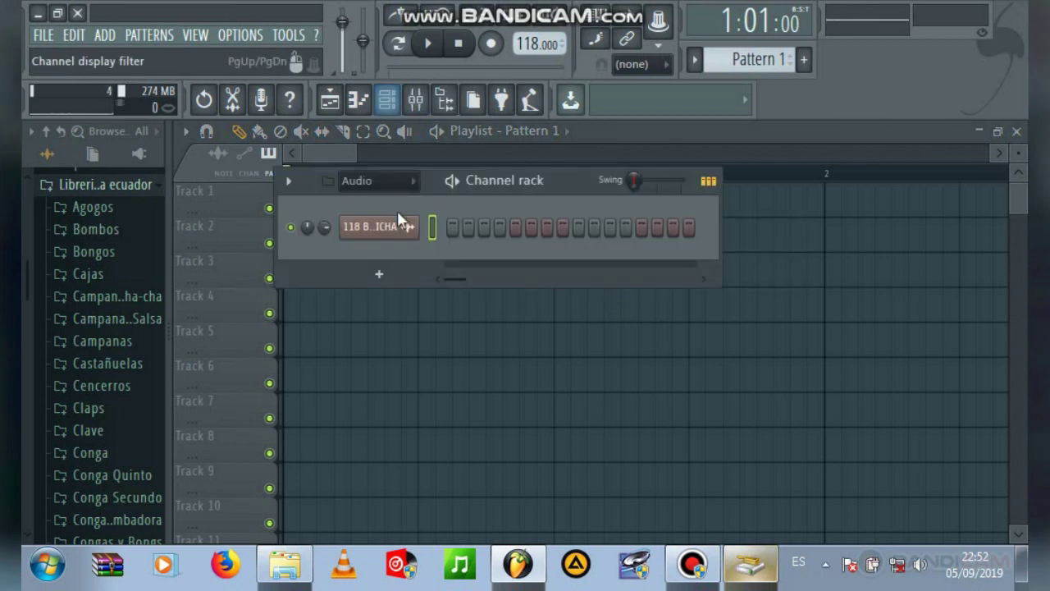
{"action": "right_click", "coordinate": [406, 231]}
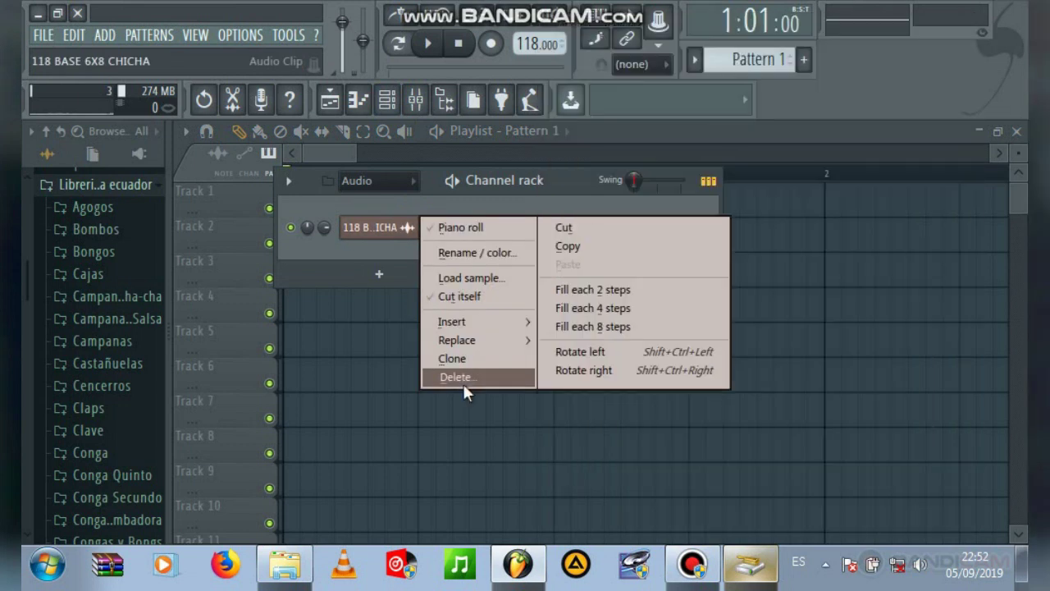
{"action": "left_click", "coordinate": [463, 386]}
{"action": "key", "text": "Return"}
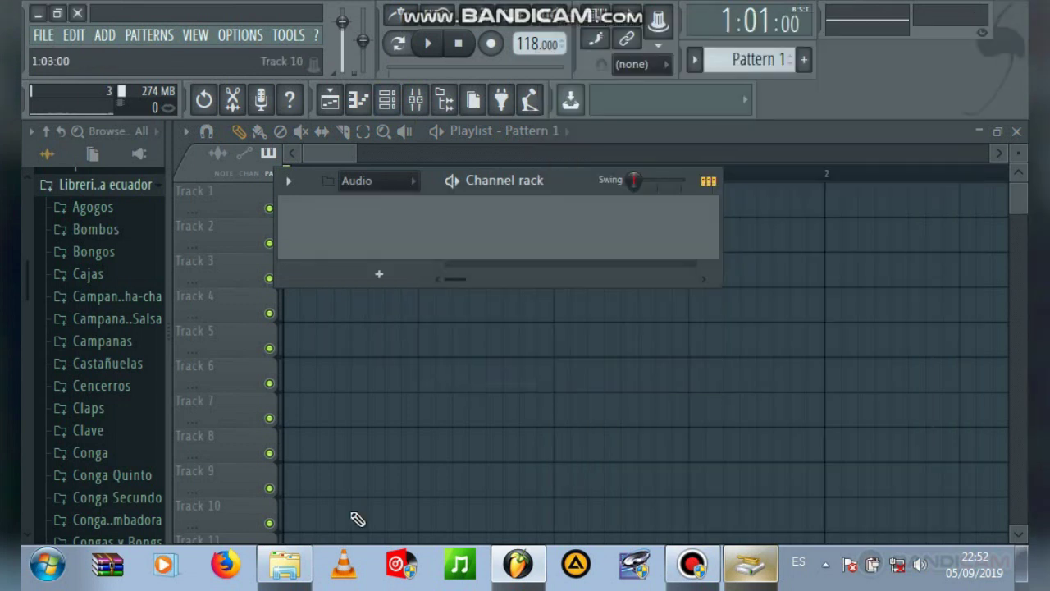
Step: Switch to Windows Explorer and open the D:\fl studio\bases creativas folder
{"action": "left_click", "coordinate": [297, 560]}
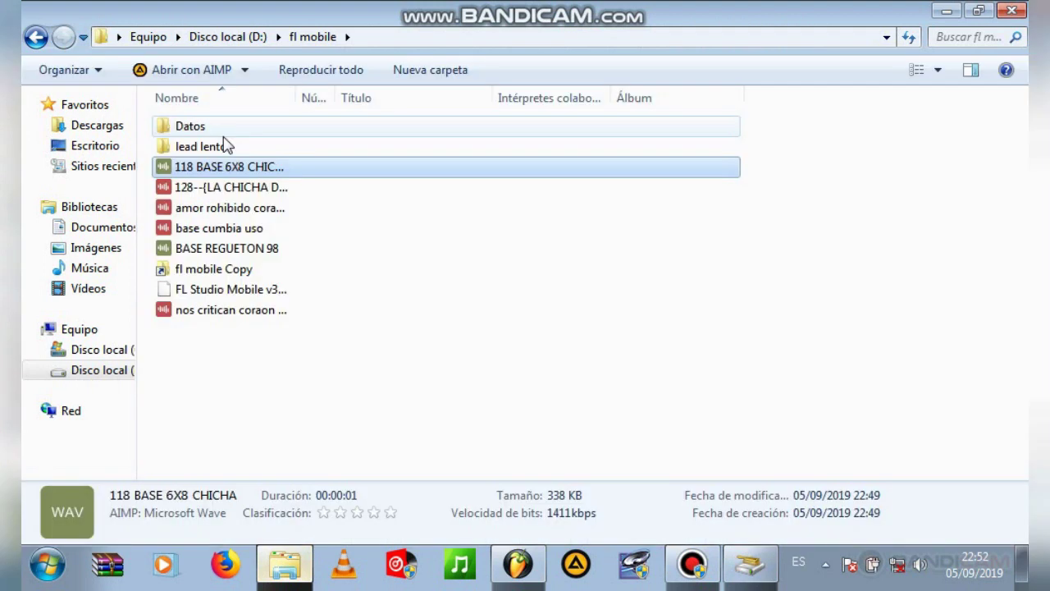
{"action": "left_click", "coordinate": [37, 38]}
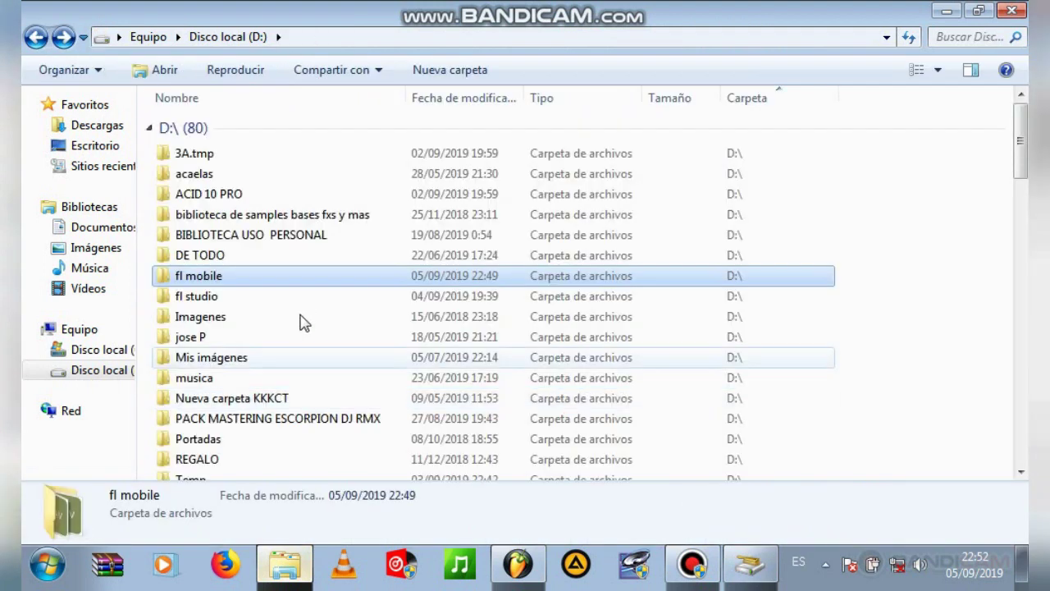
{"action": "double_click", "coordinate": [197, 301]}
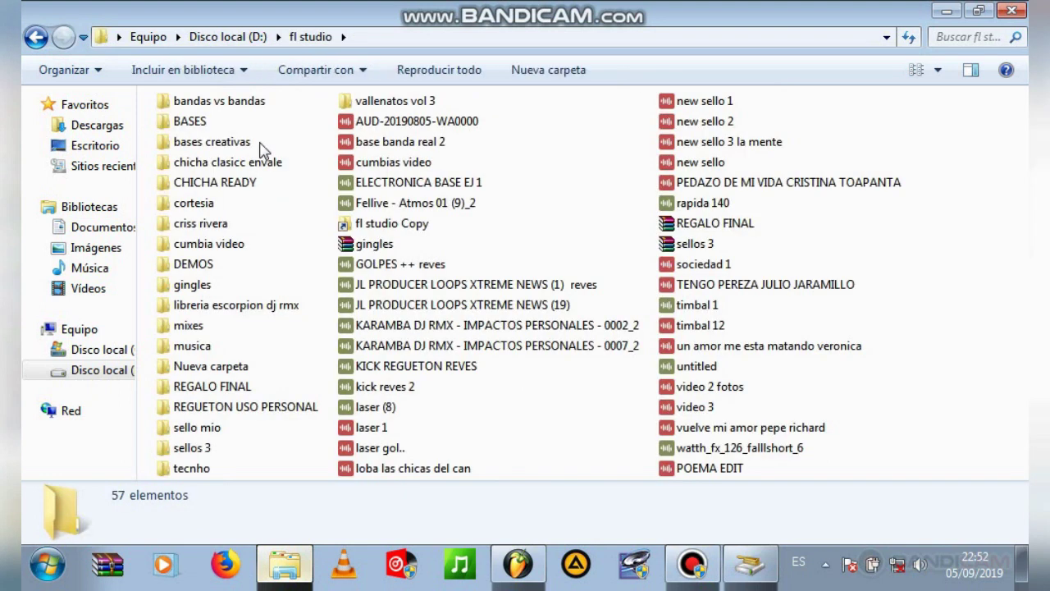
{"action": "left_click", "coordinate": [205, 143]}
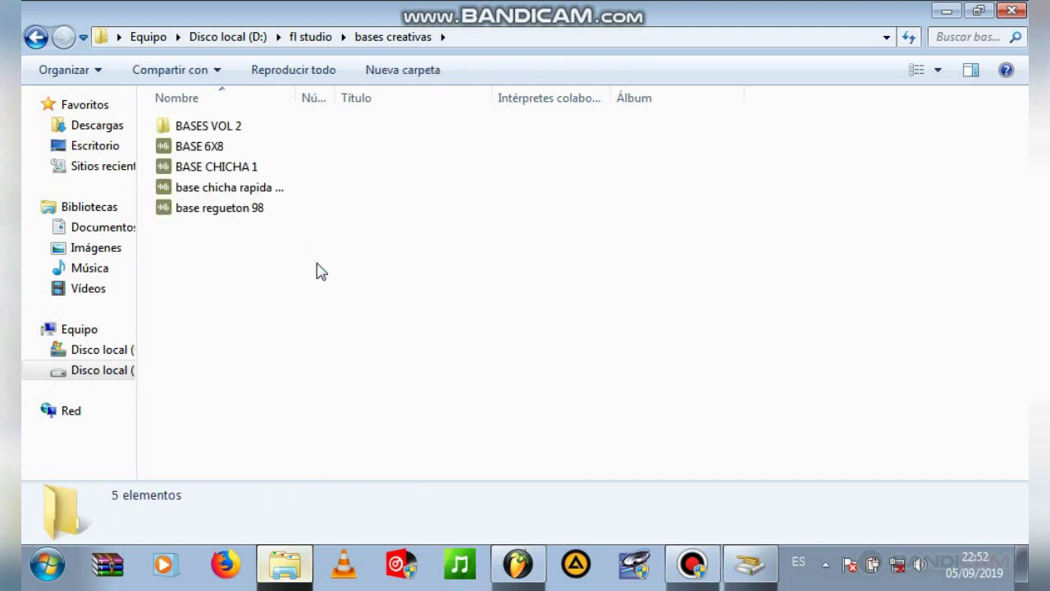
Step: Place the BASE 6X8 file at the start of playlist Track 2 in FL Studio and play it
{"action": "left_click", "coordinate": [215, 151]}
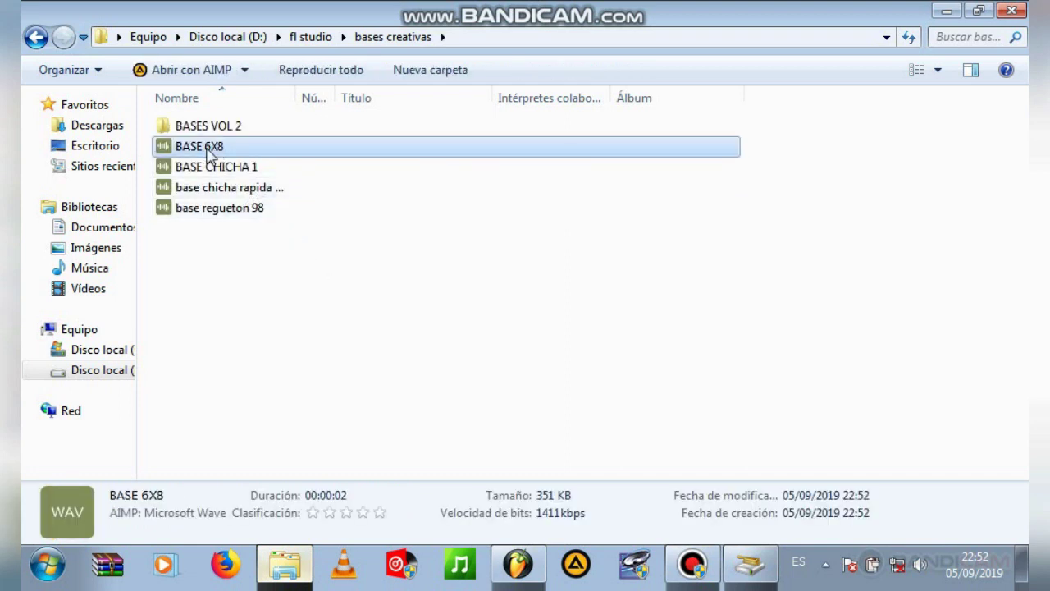
{"action": "left_click_drag", "start_coordinate": [519, 416], "coordinate": [283, 220]}
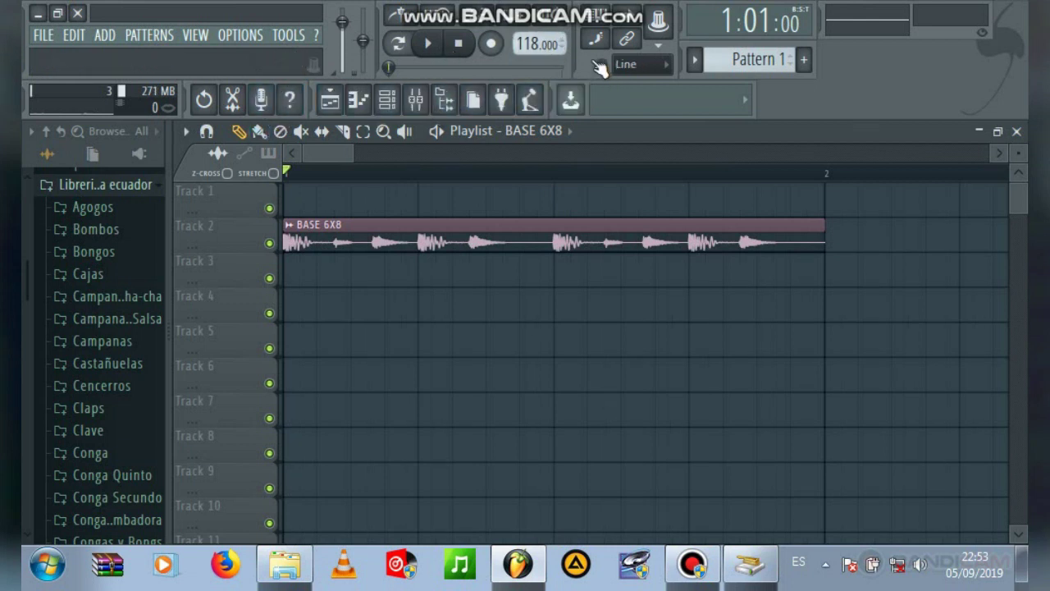
{"action": "key", "text": "space"}
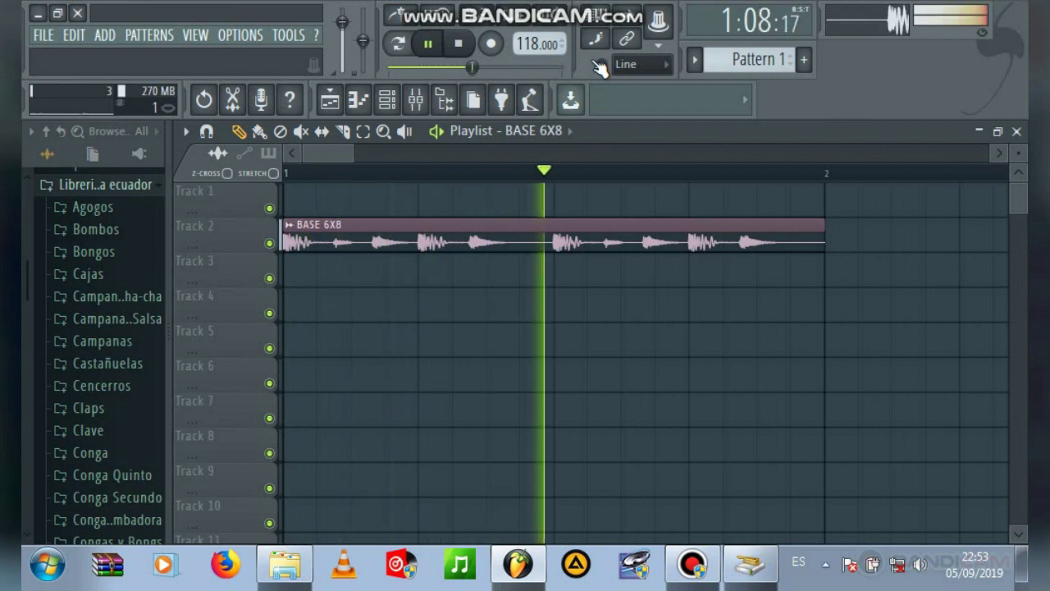